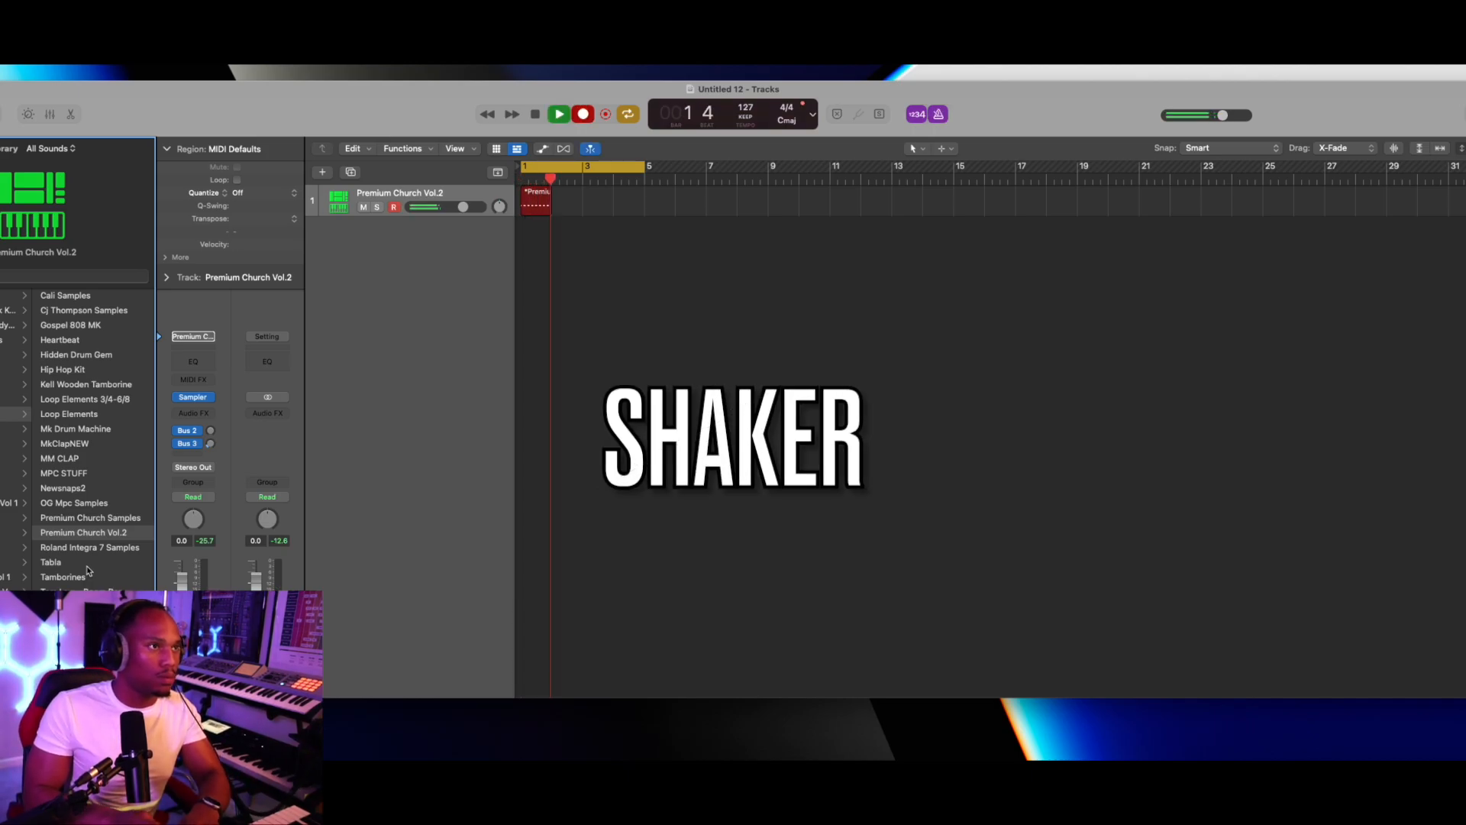
Finish recording the shaker part, then loop its region to bar 5 and join it into one region.
key("space")
key("e")
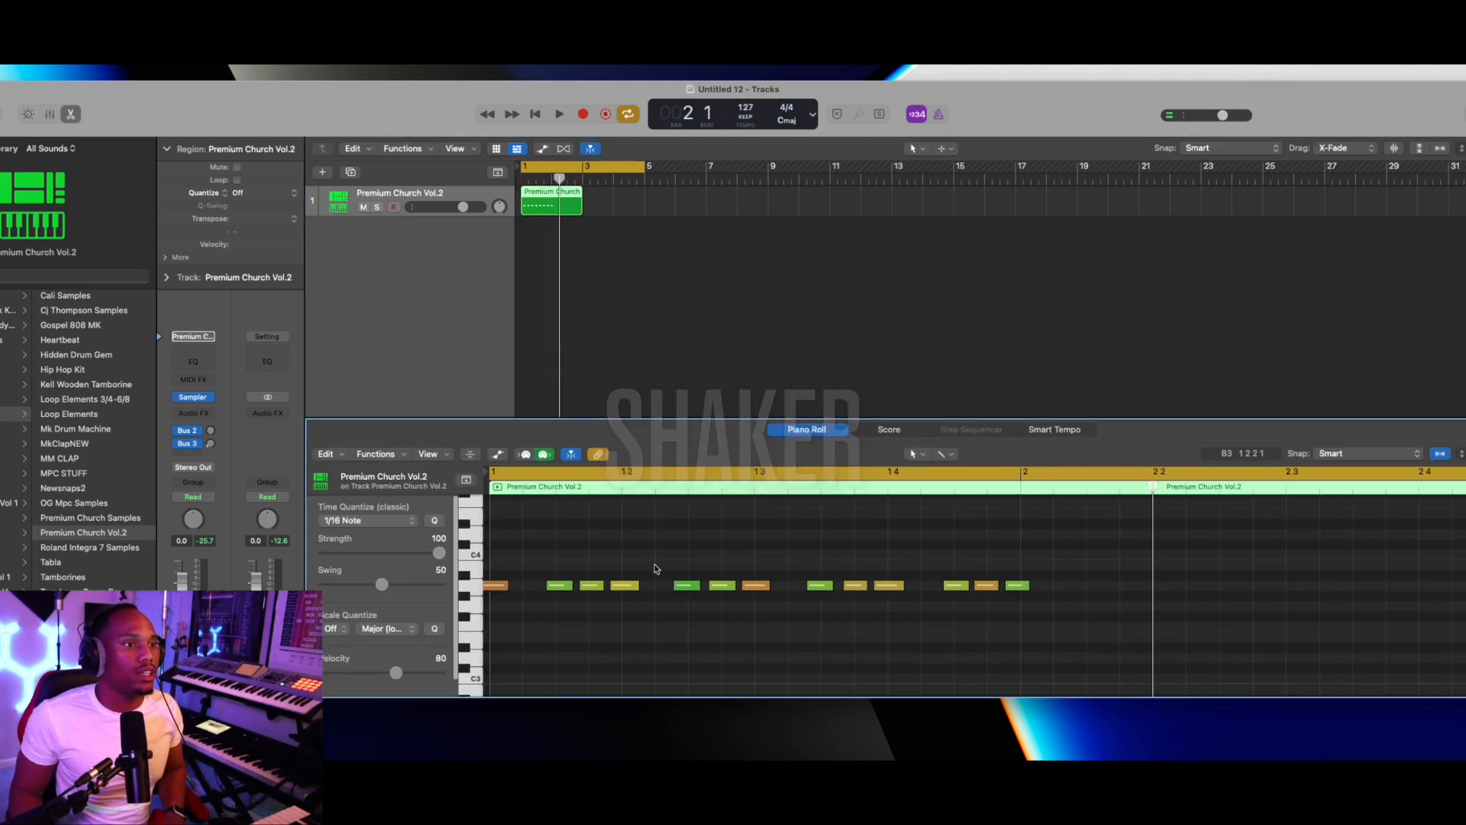
left_click_drag(581, 195, 644, 213)
key("super+j")
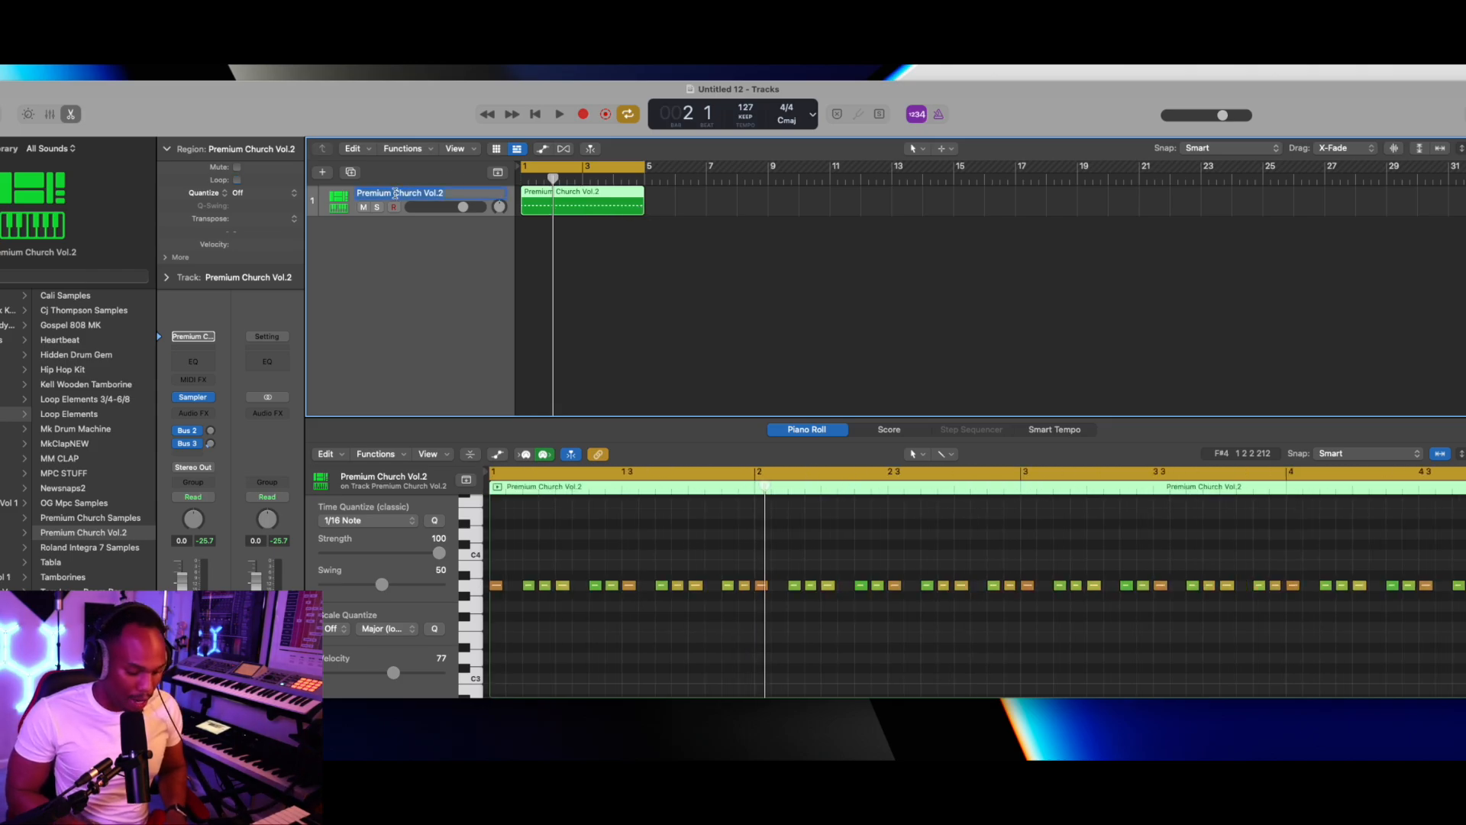
Create one software instrument track and load Spectrasonics Stylus RMX as its instrument.
left_click(322, 172)
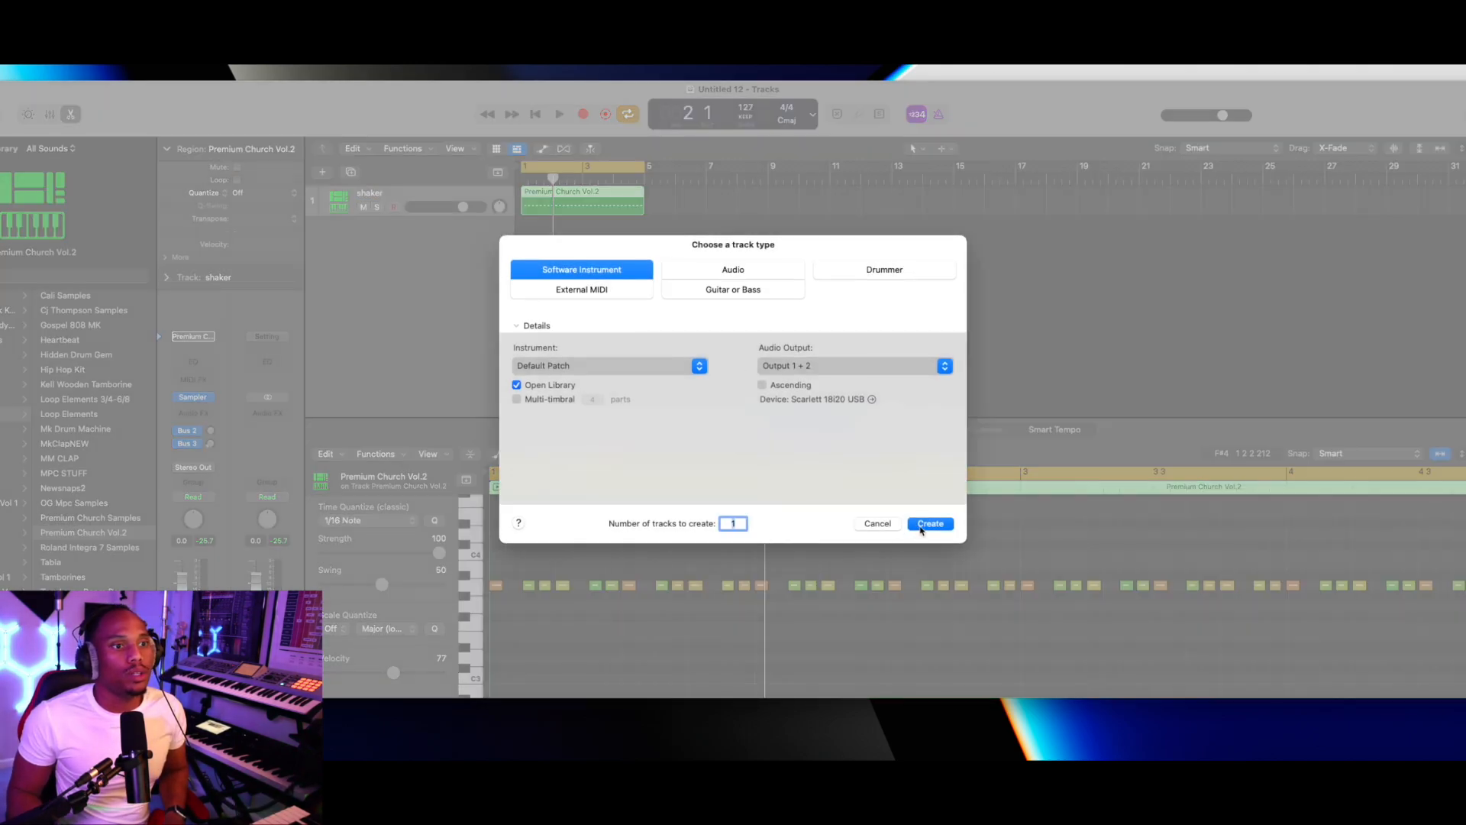
left_click(921, 526)
left_click(211, 398)
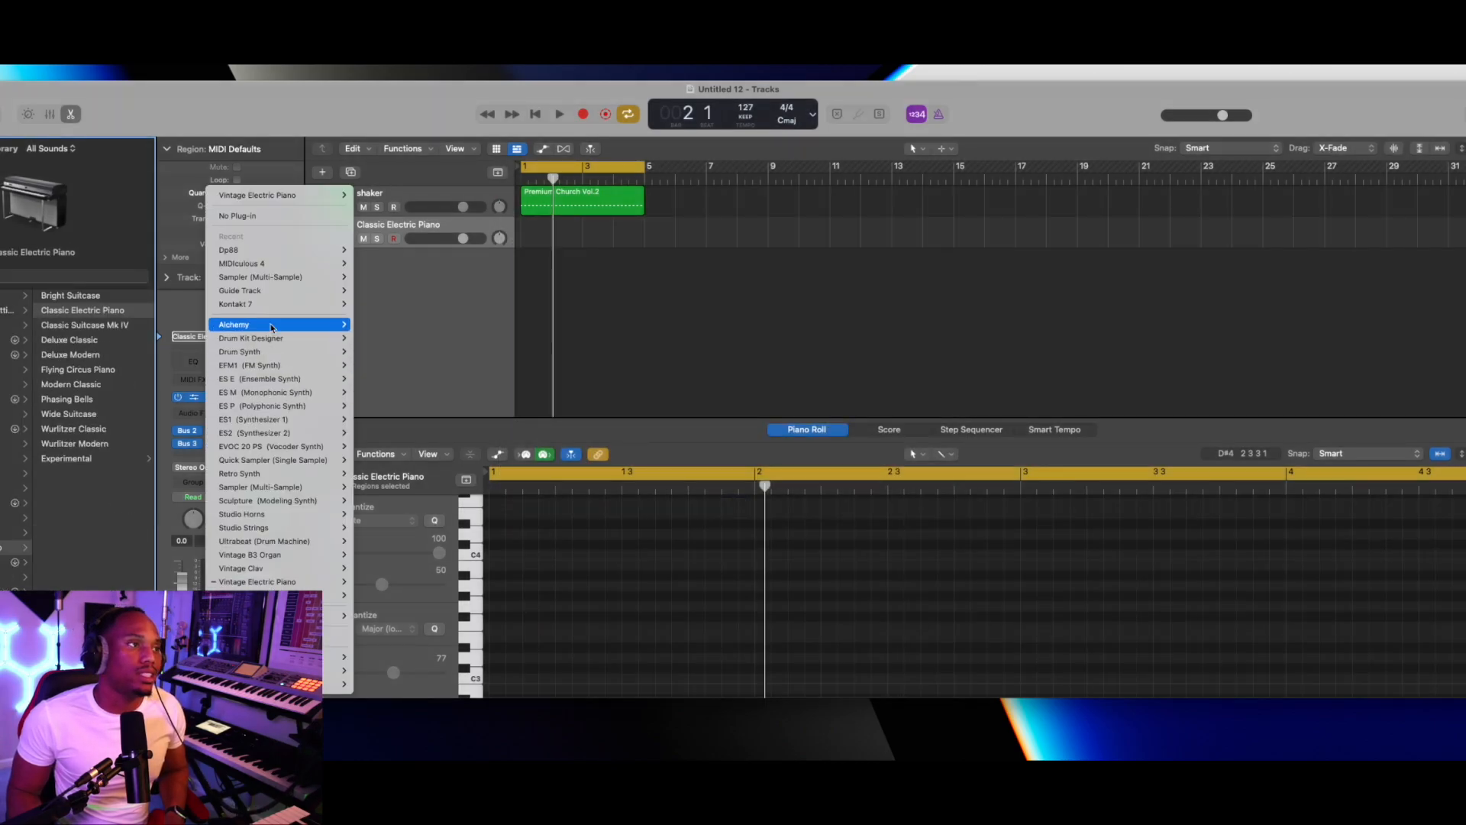
mouse_move(340, 671)
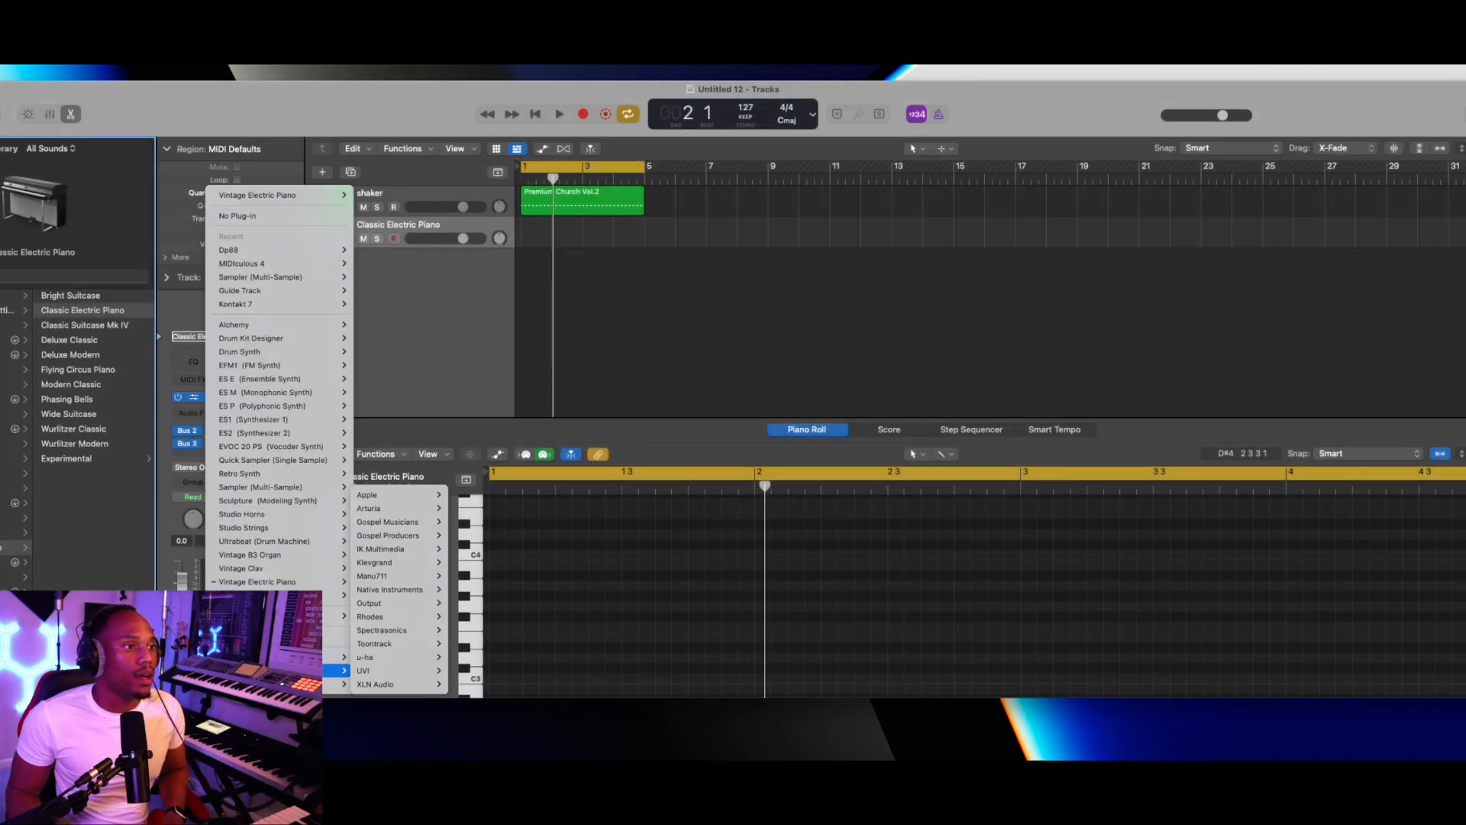
mouse_move(409, 633)
mouse_move(498, 630)
left_click(536, 644)
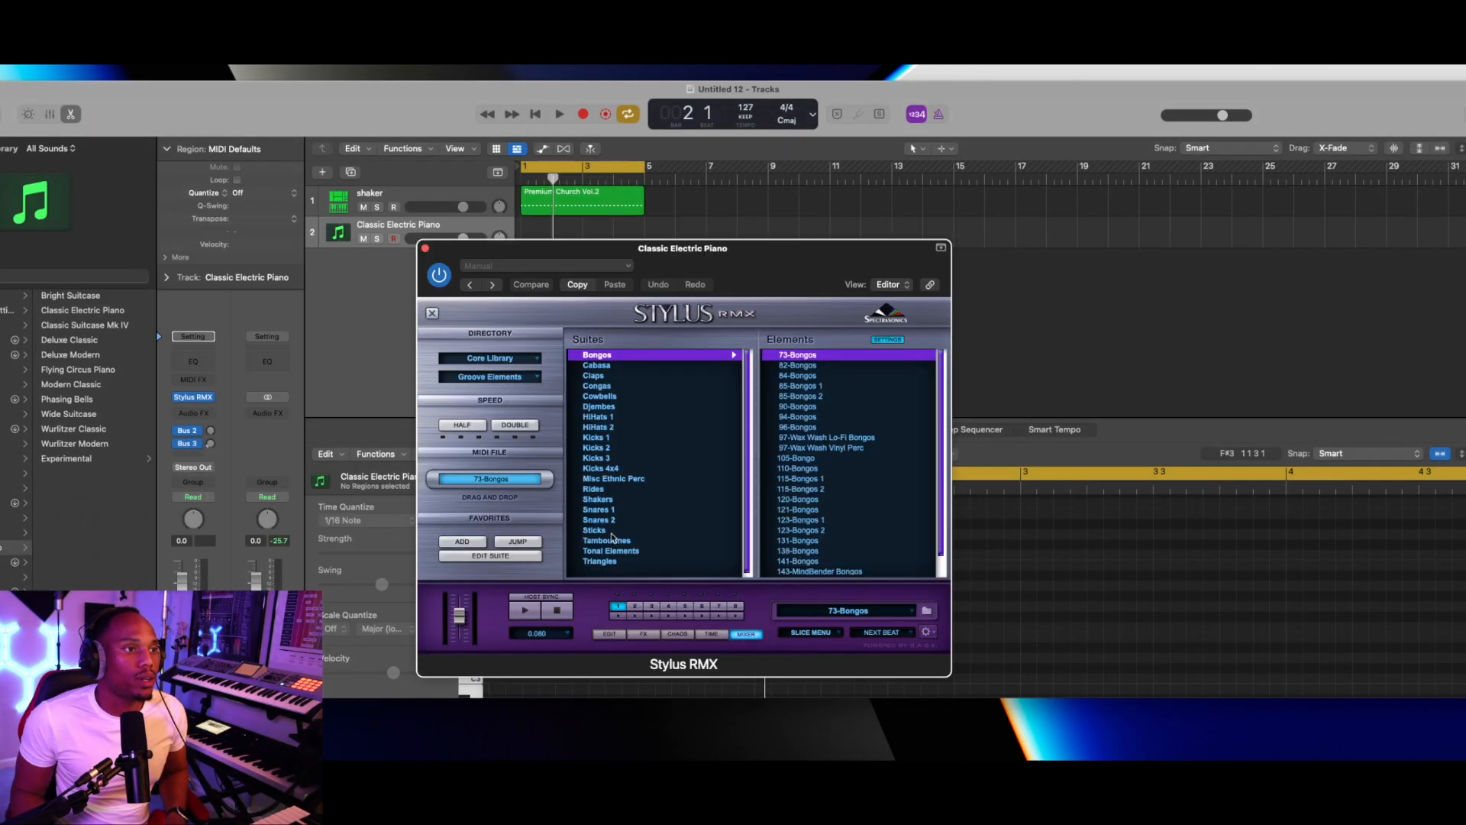
Audition grooves in the Shakers suite and place the 87-Shaker MIDI groove on the new track, looped to bar 5.
left_click(603, 501)
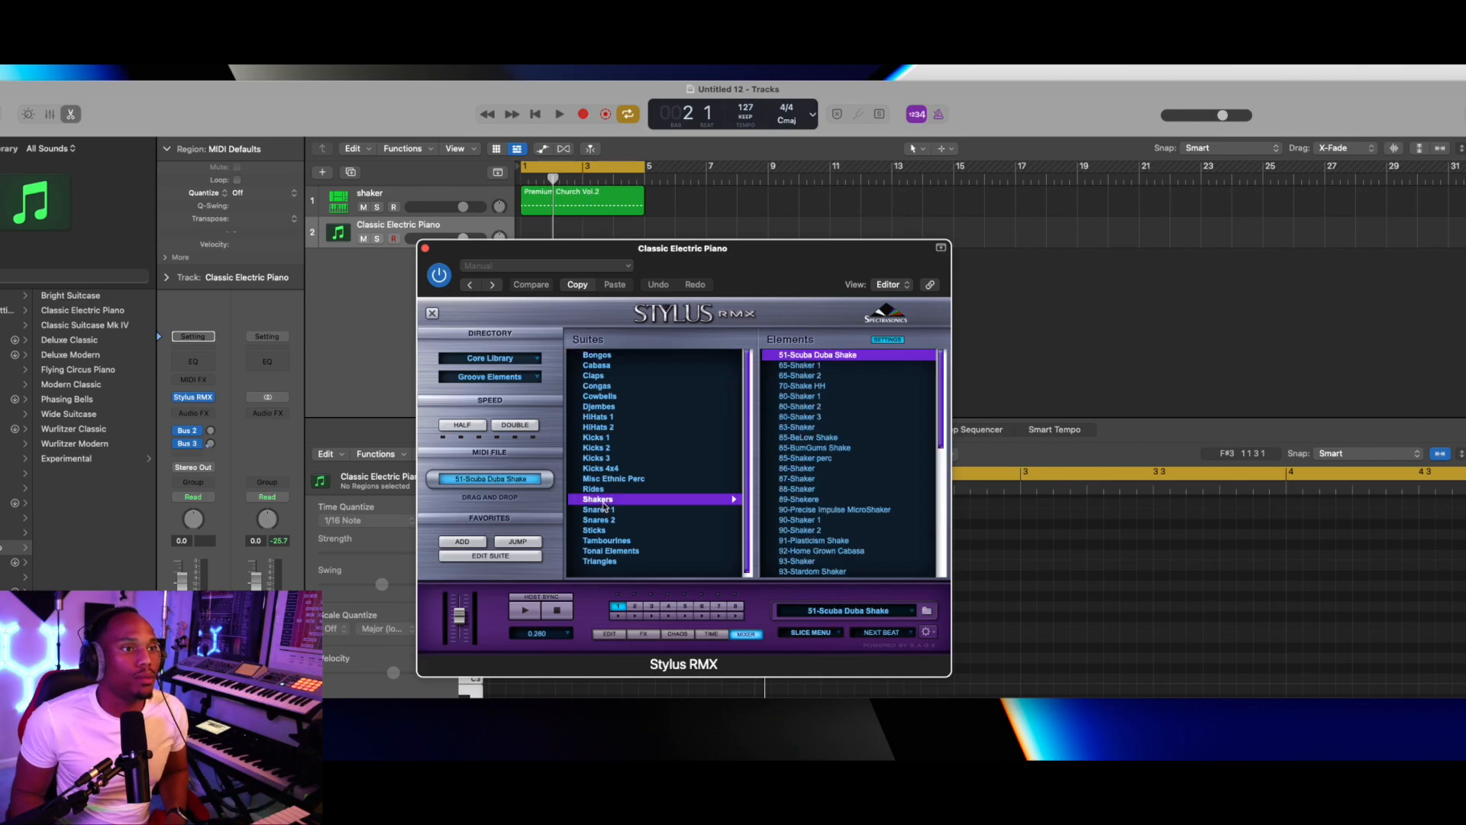
left_click(836, 417)
left_click(811, 437)
left_click(807, 448)
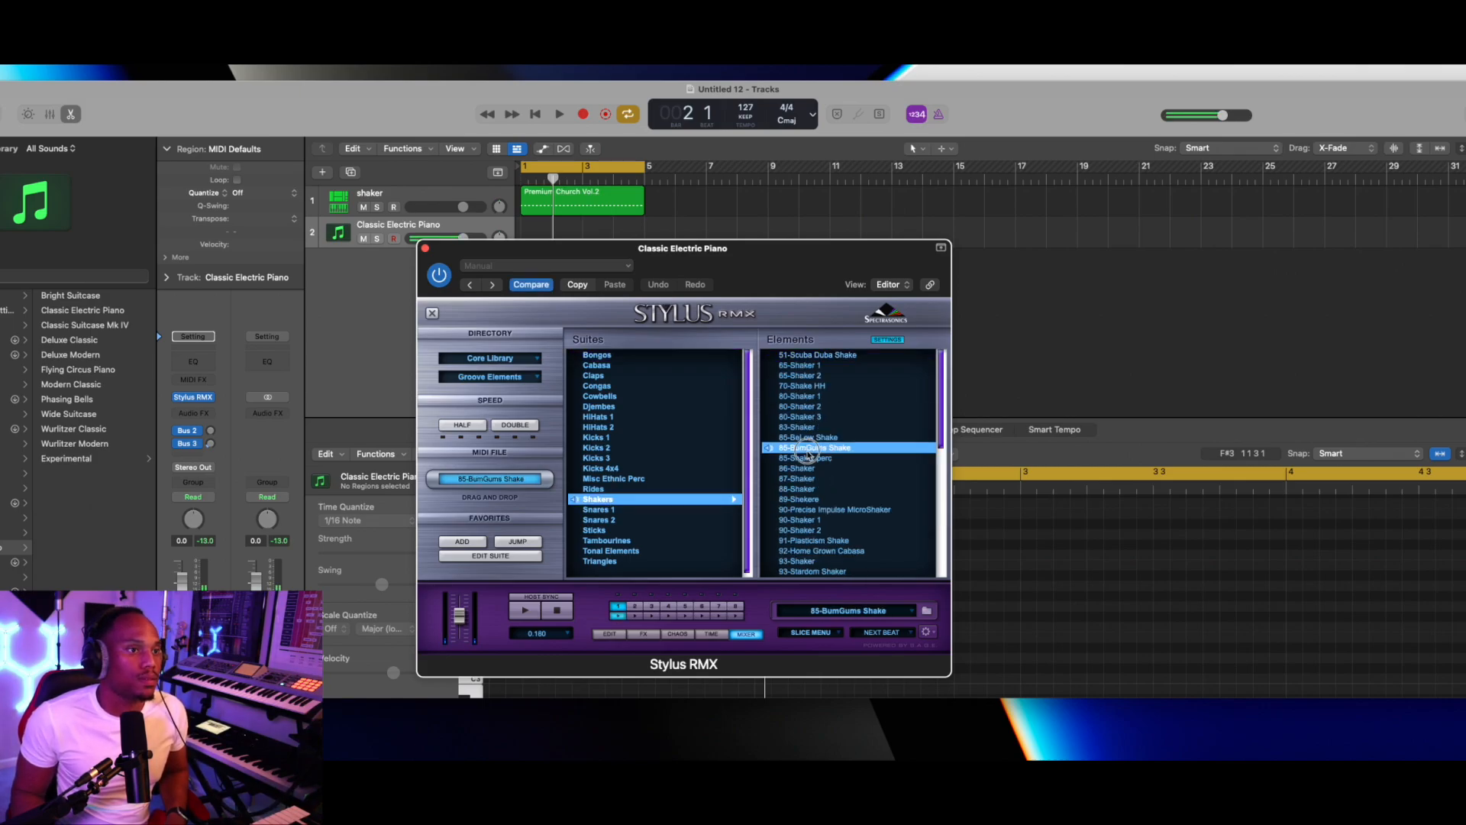
left_click(804, 461)
left_click(806, 479)
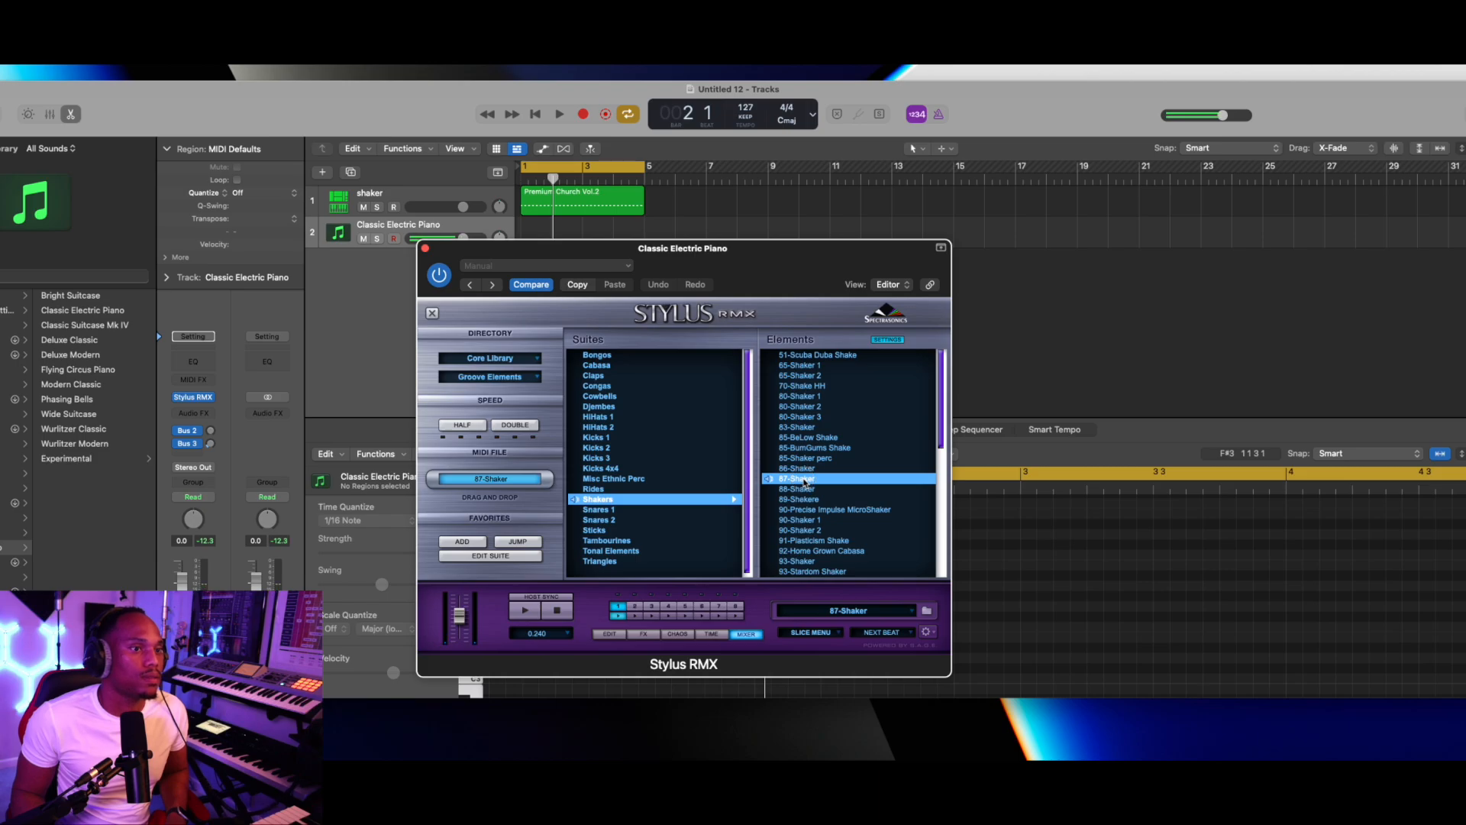
left_click_drag(655, 279, 895, 260)
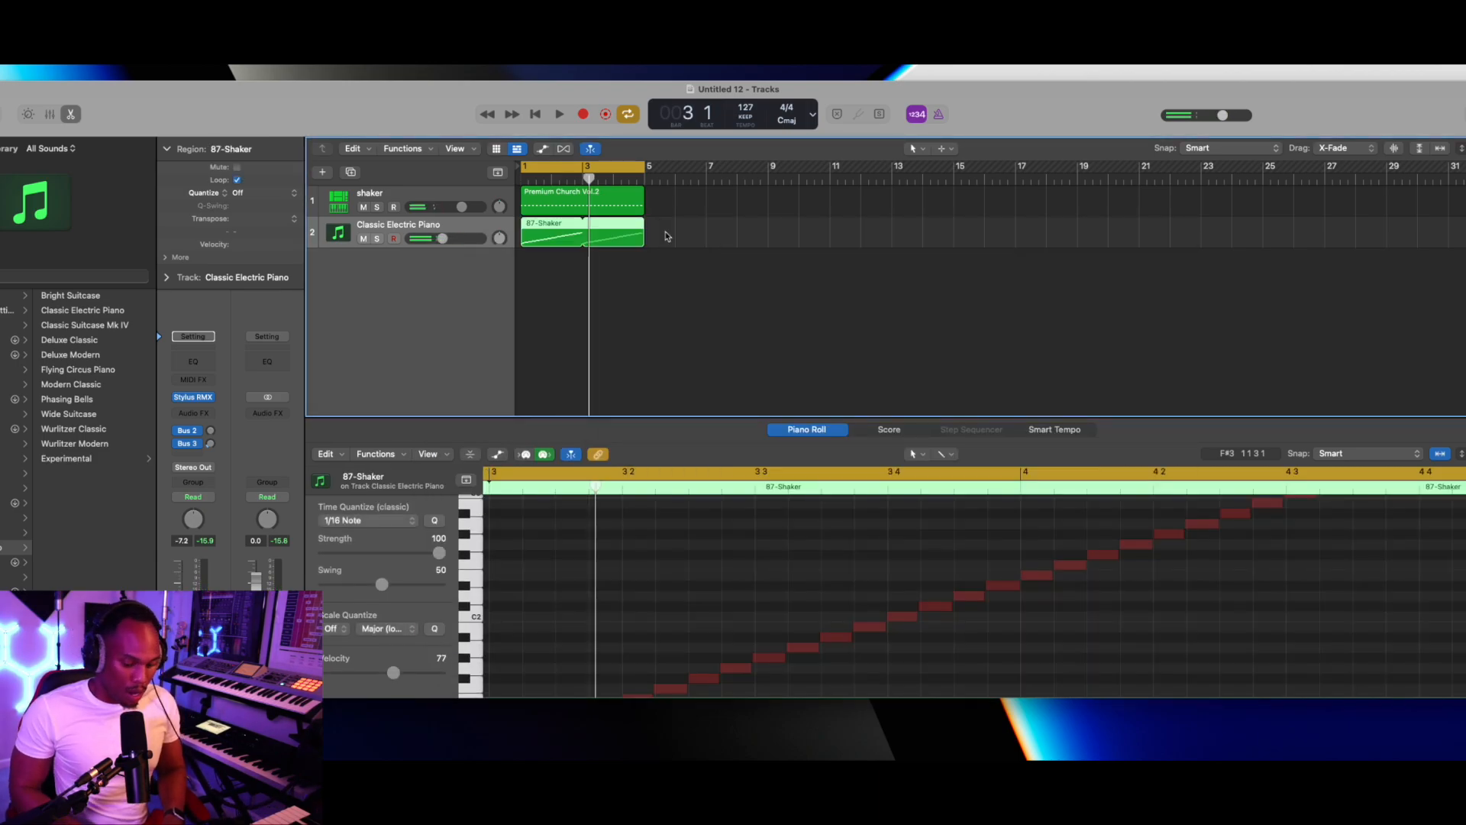
Pan the 87-Shaker track to -20 while the loop plays and rename the track SHAKER 2.
key("space")
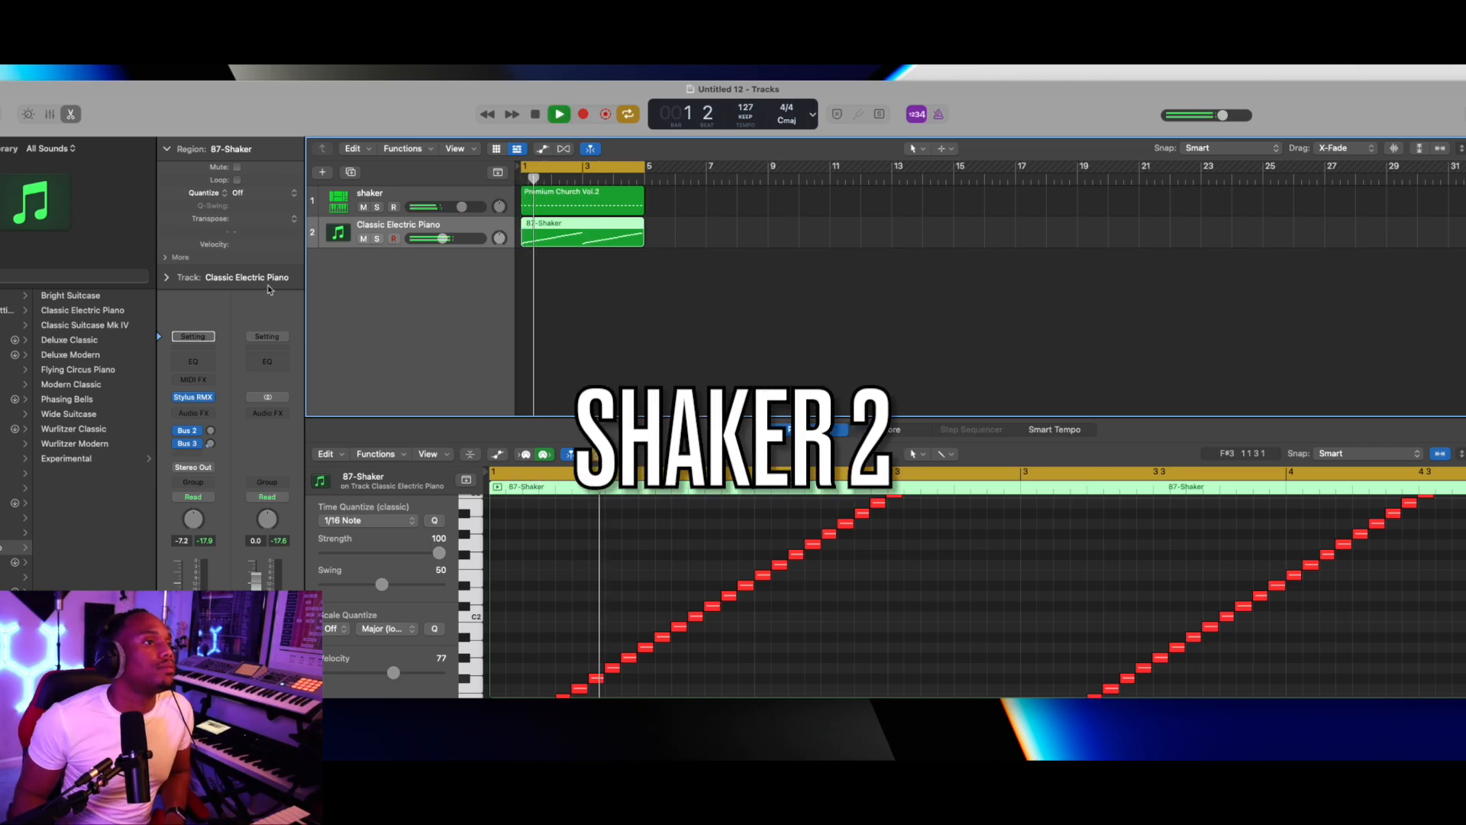
left_click_drag(485, 245, 475, 254)
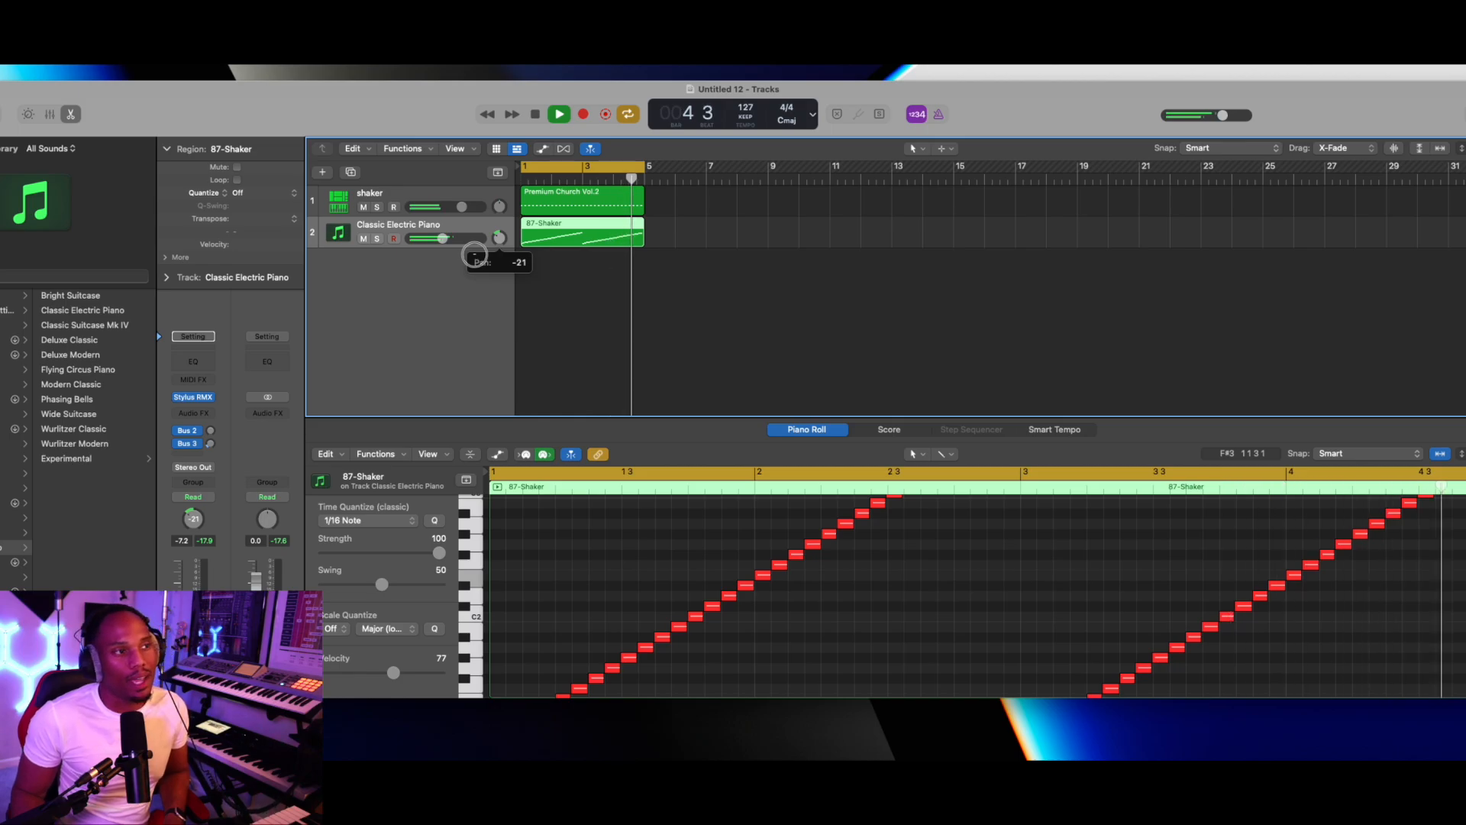
left_click_drag(474, 254, 475, 254)
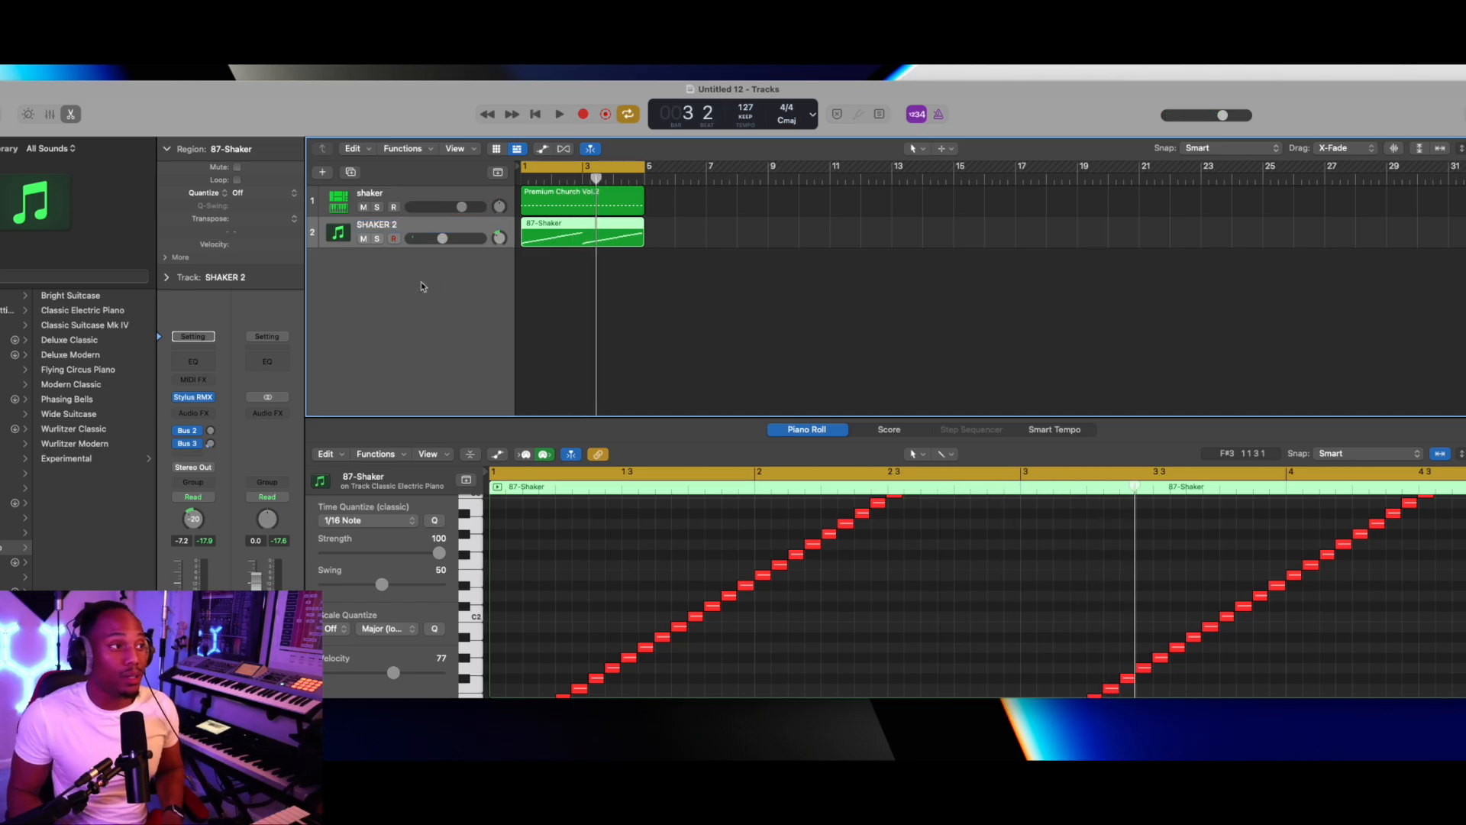
Add a software instrument track with the Tamborines patch and record a four-bar tambourine part on it.
left_click(324, 173)
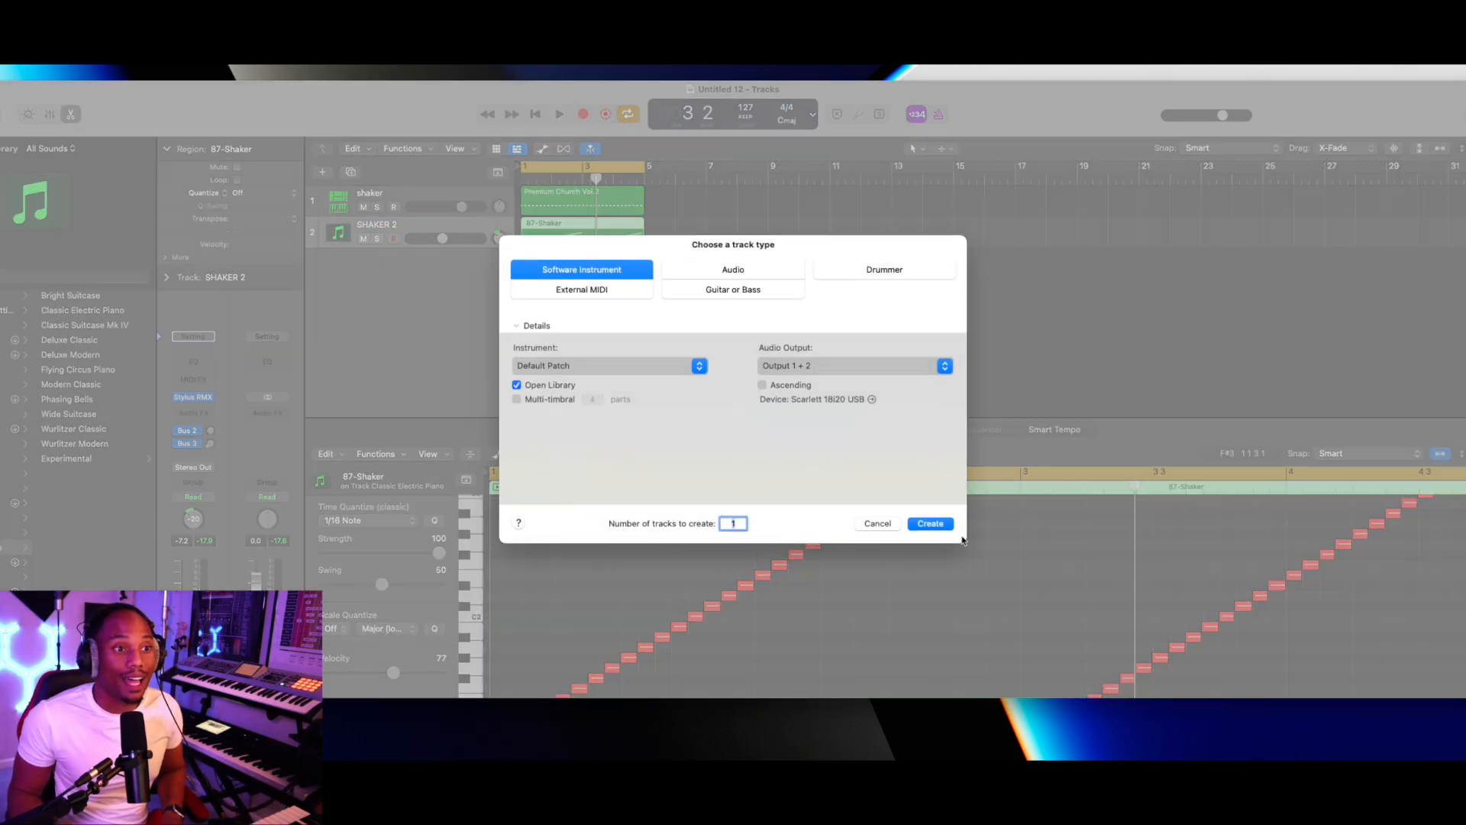
left_click(930, 524)
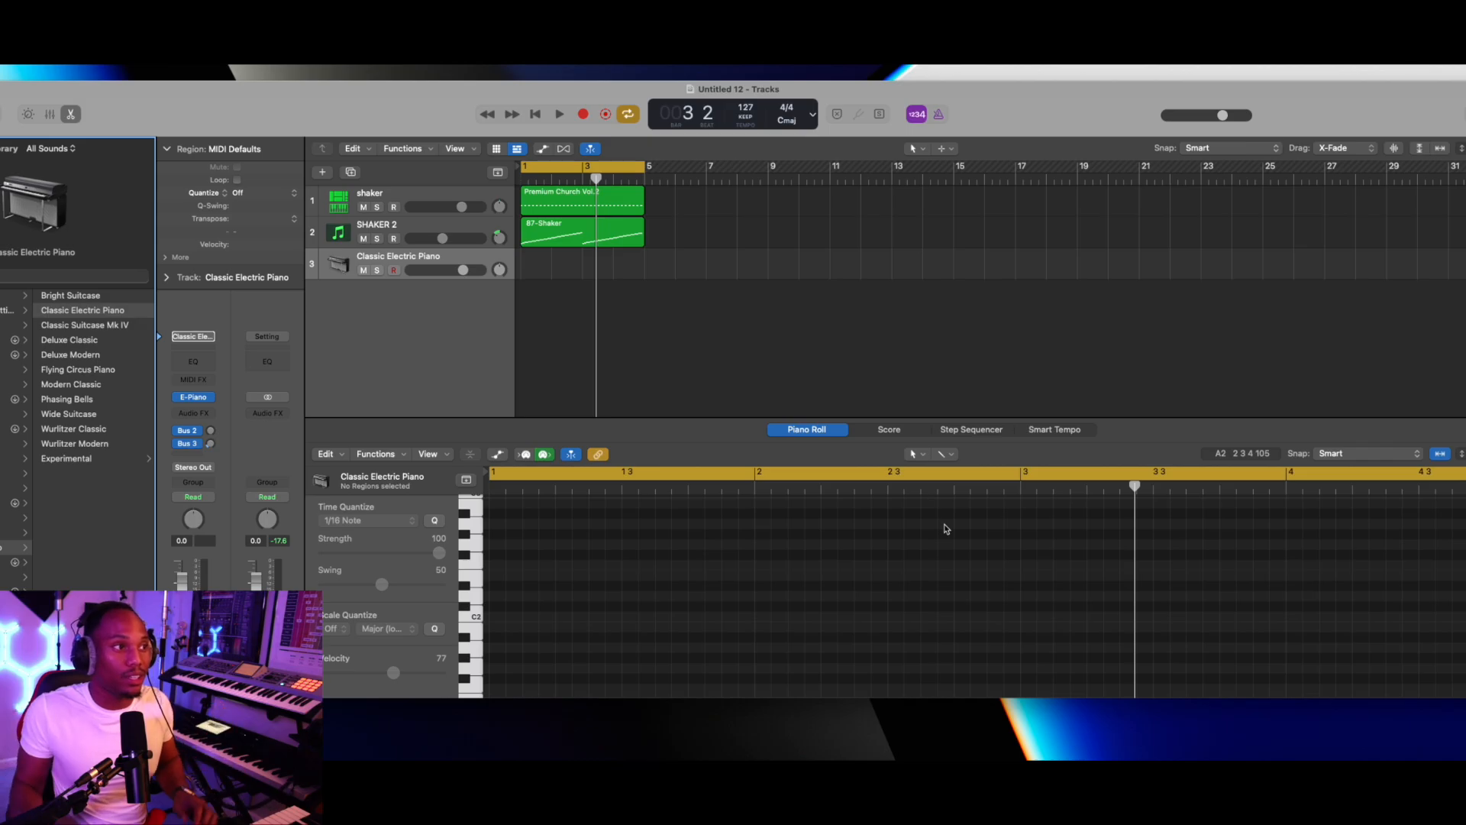
left_click(6, 310)
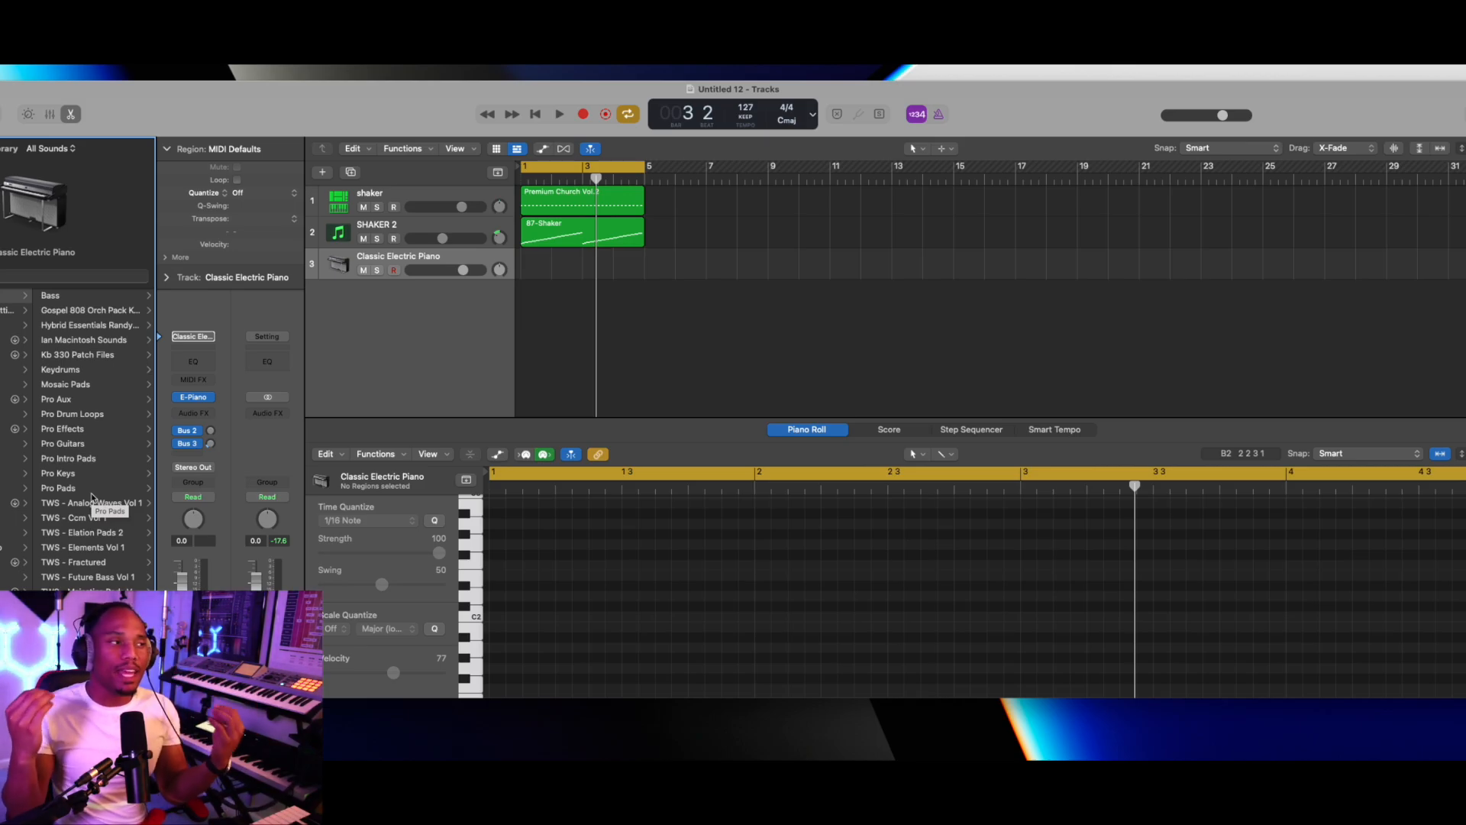
left_click(90, 414)
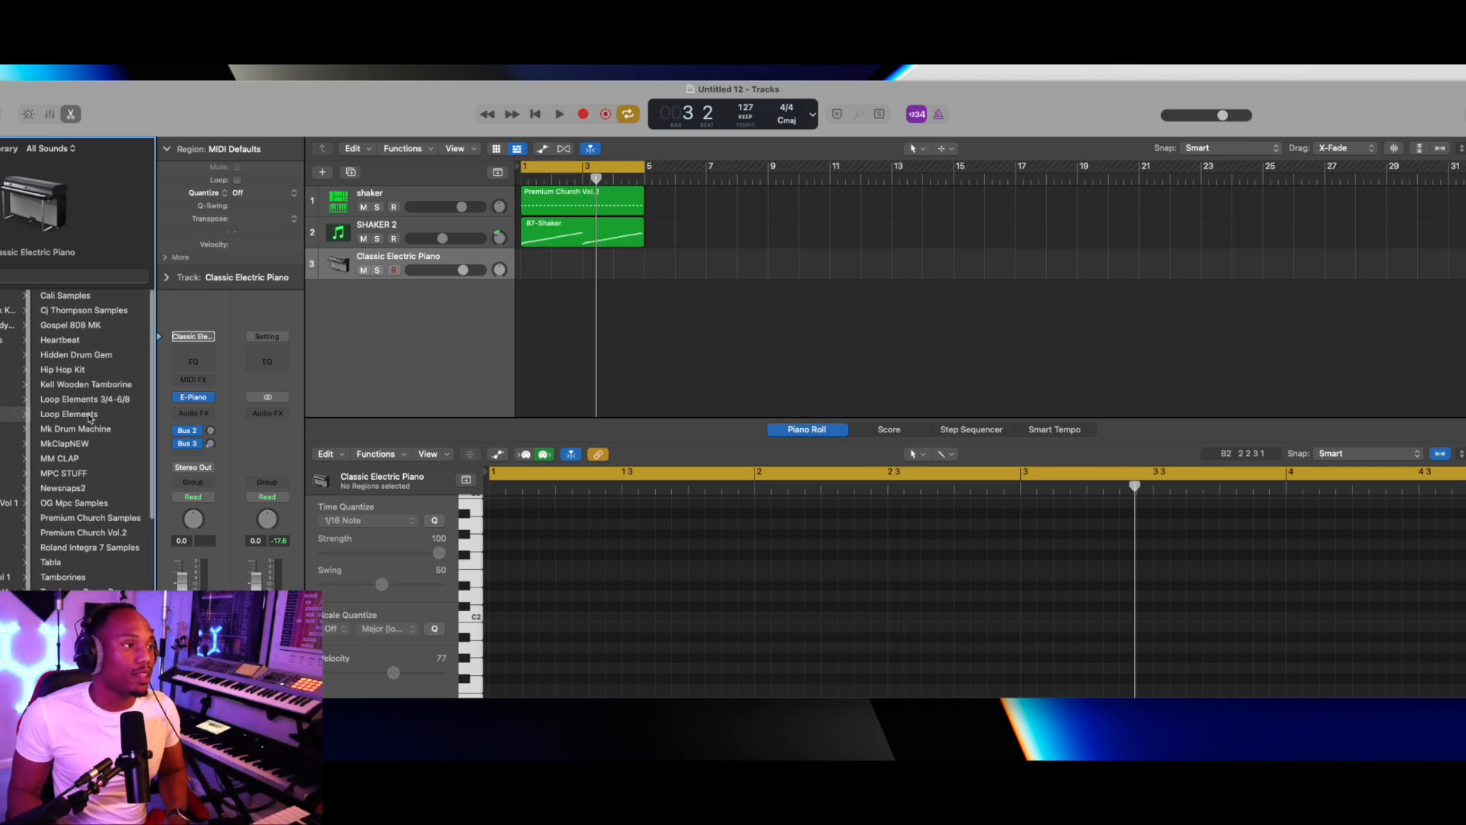
left_click(62, 578)
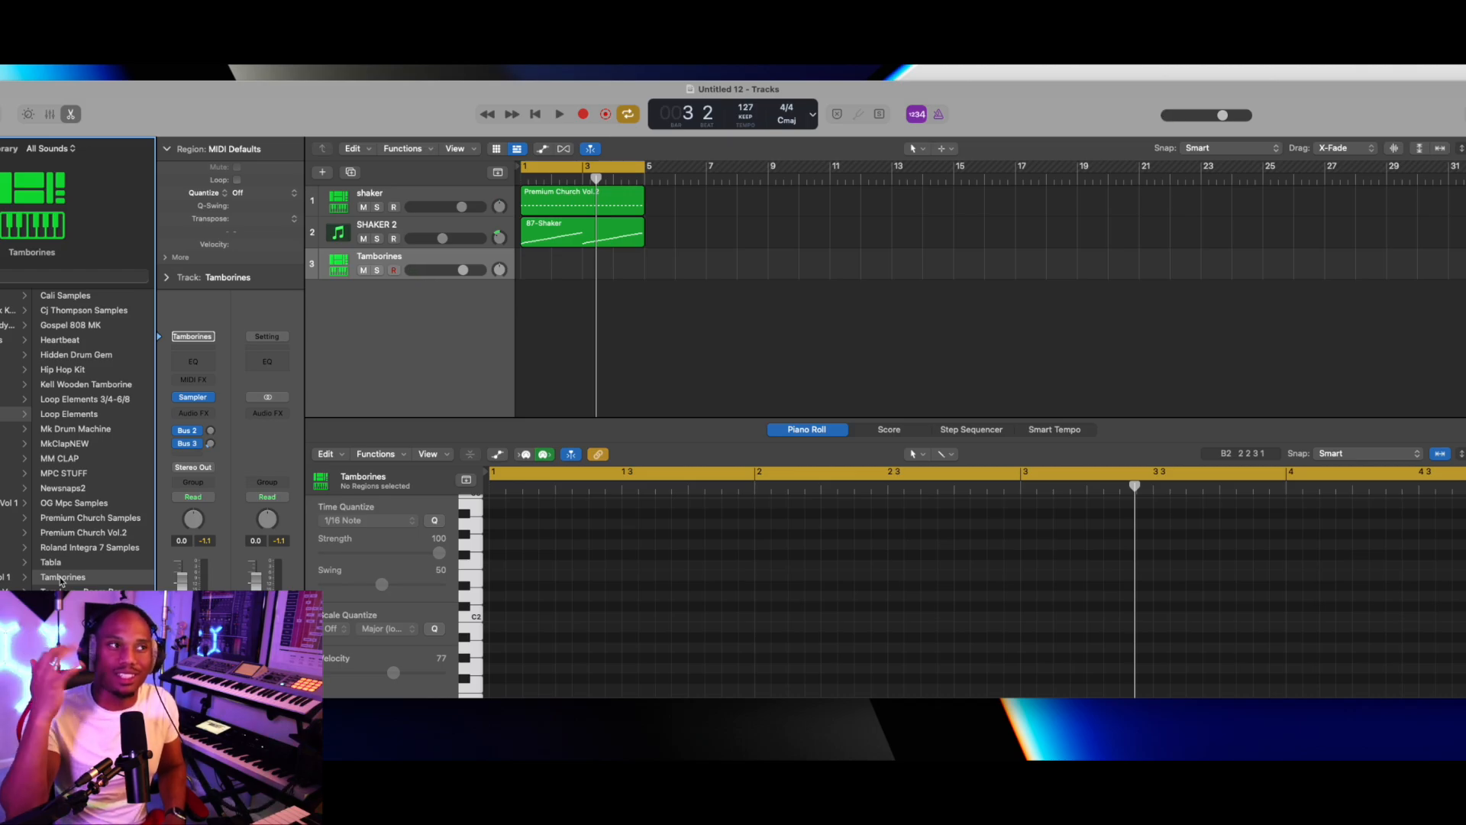
key("r")
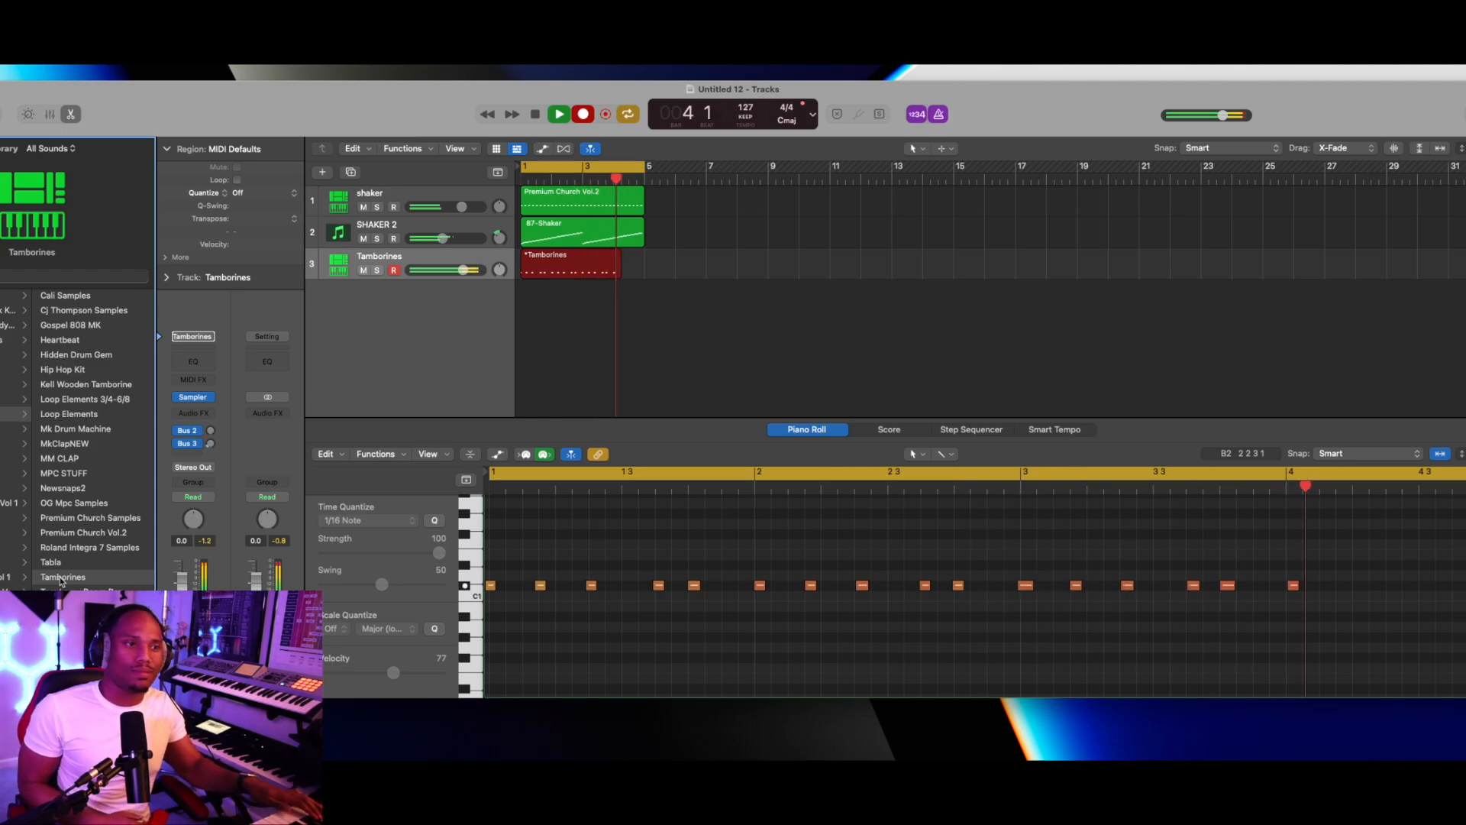
key("space")
Load the Premium Church Samples patch on the fourth track and record a four-bar clap part.
scroll(93, 446, "down", 3)
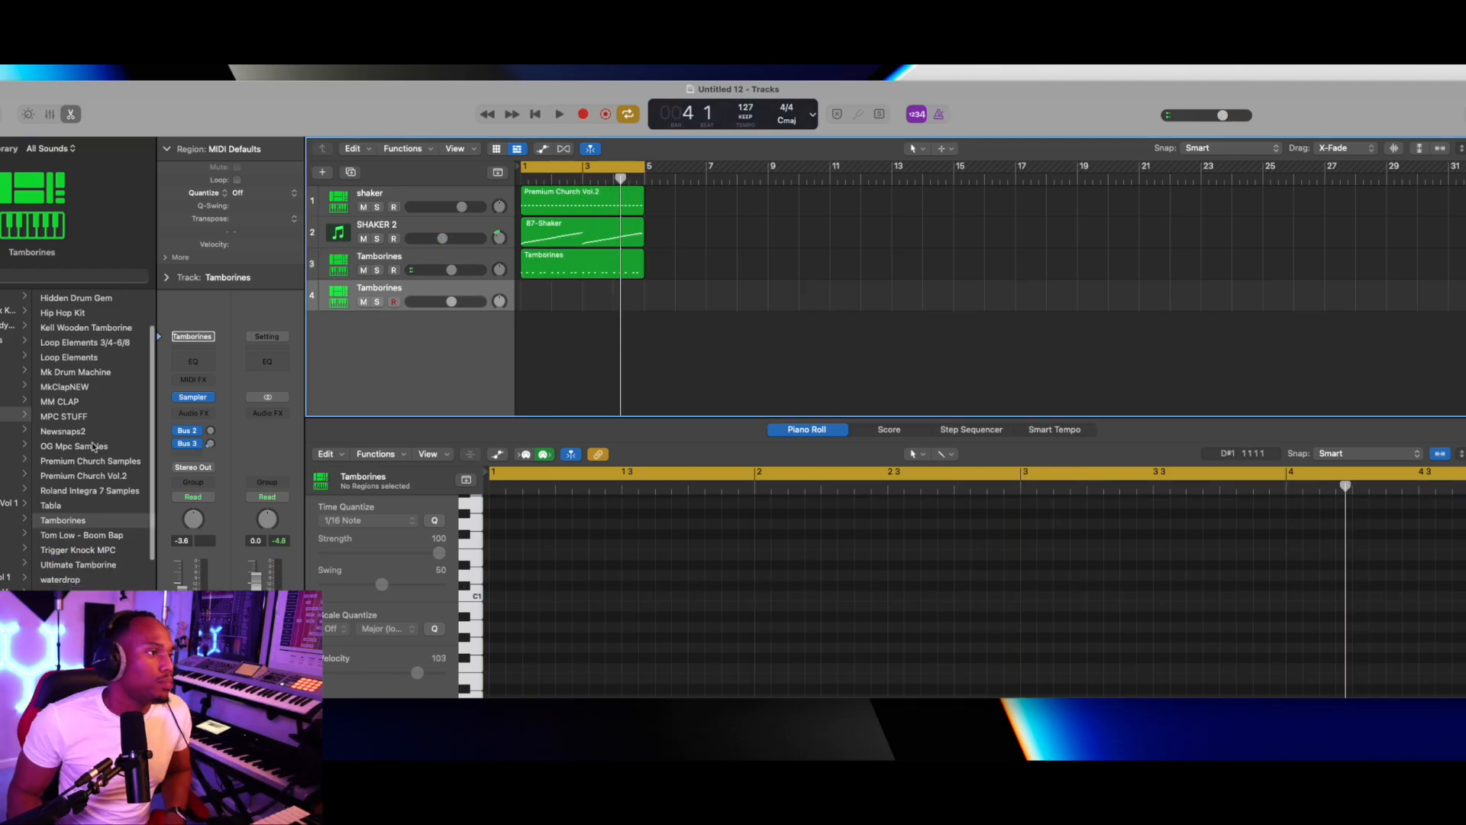
scroll(93, 545, "down", 2)
scroll(84, 546, "up", 4)
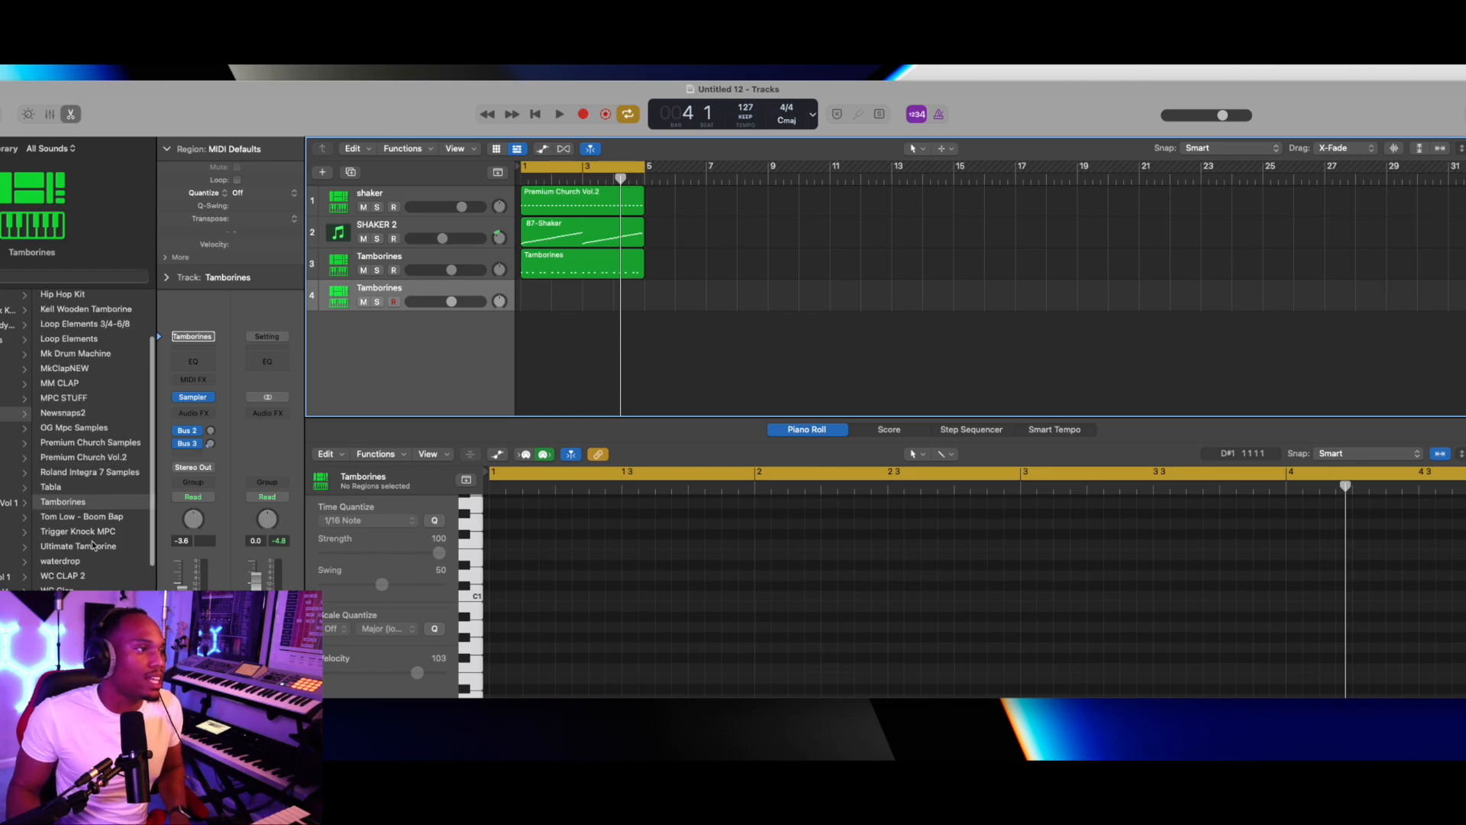
left_click(75, 518)
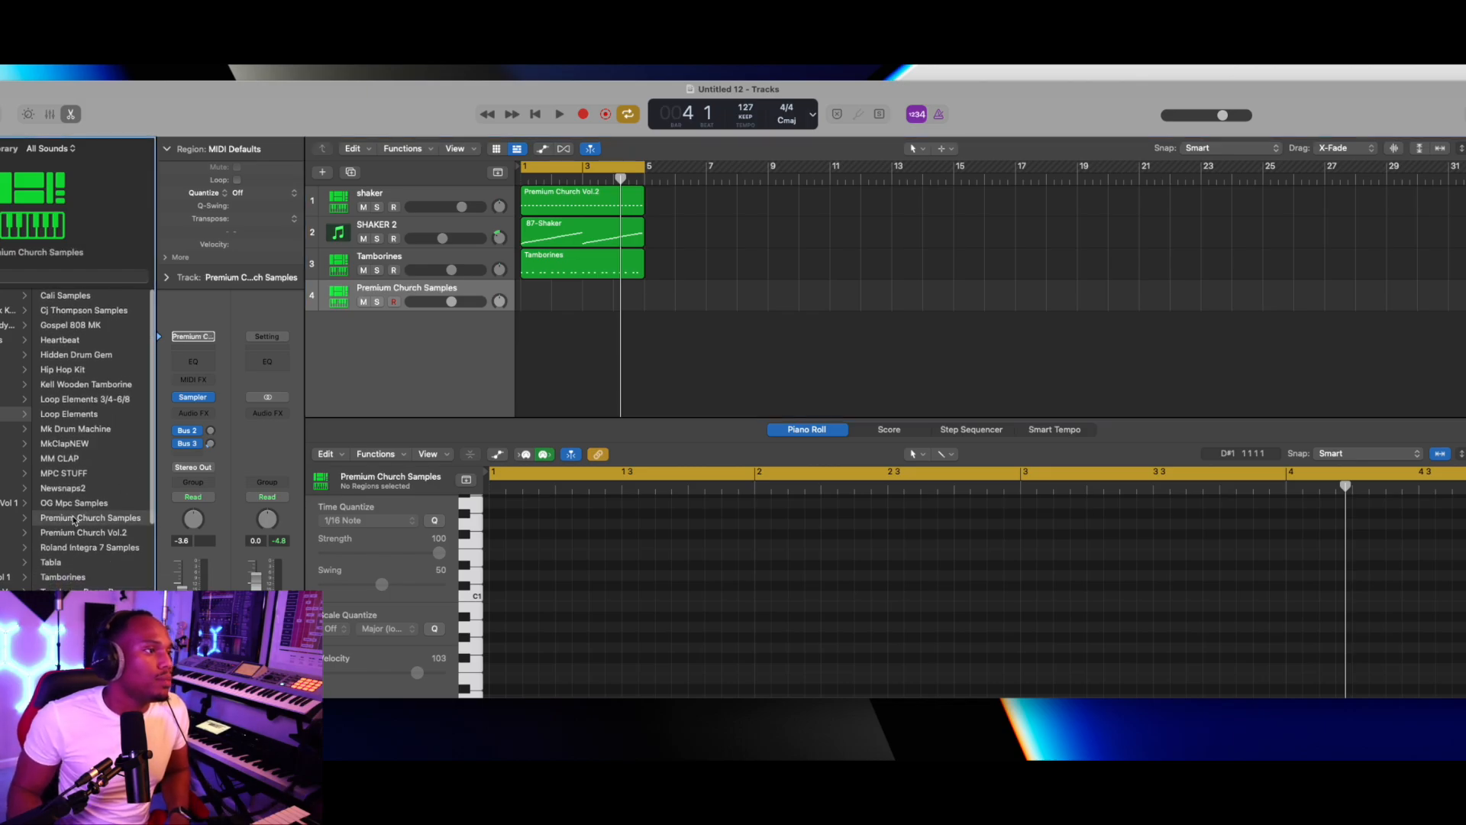
key("r")
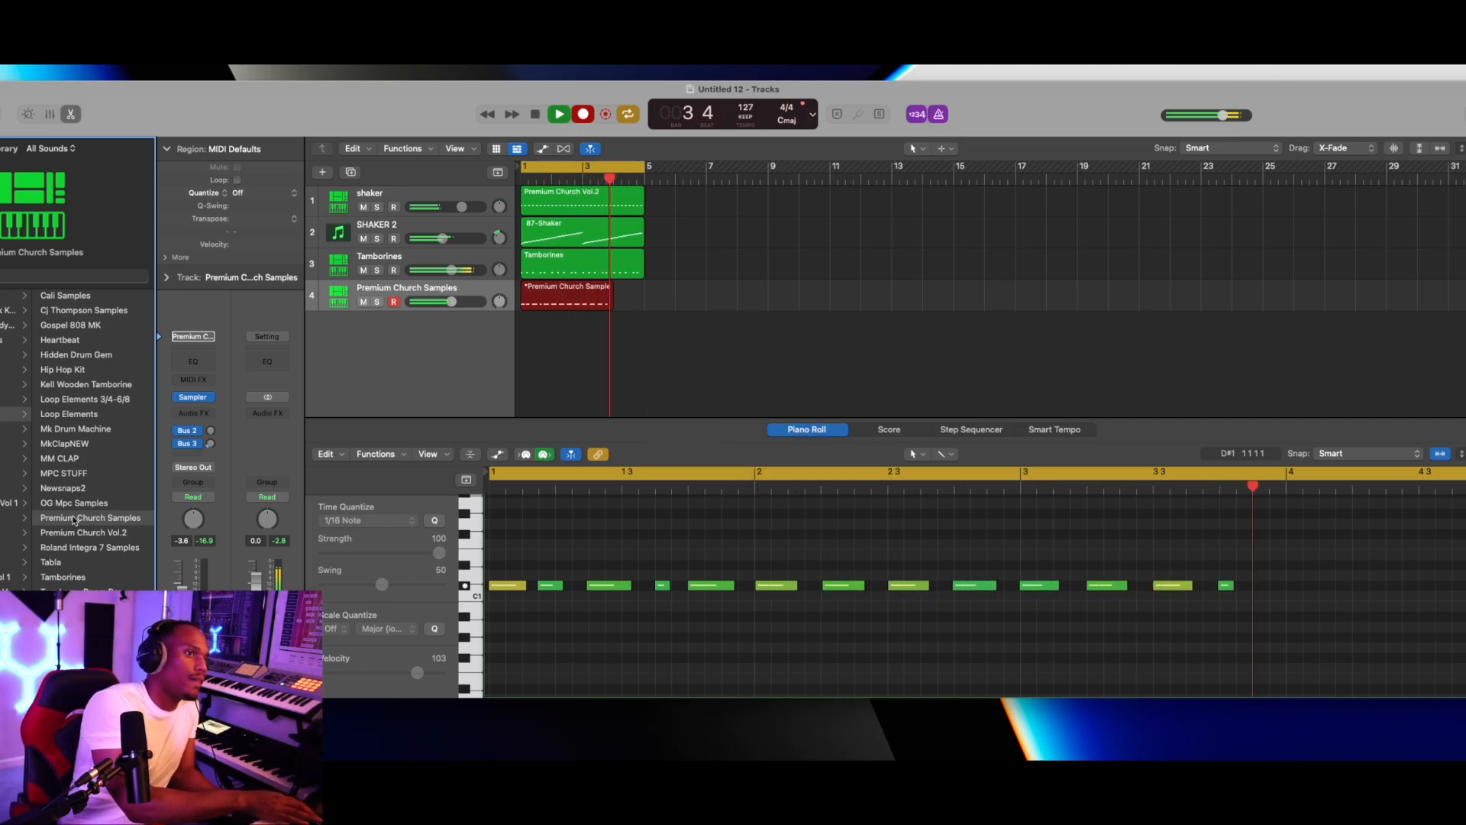
key("space")
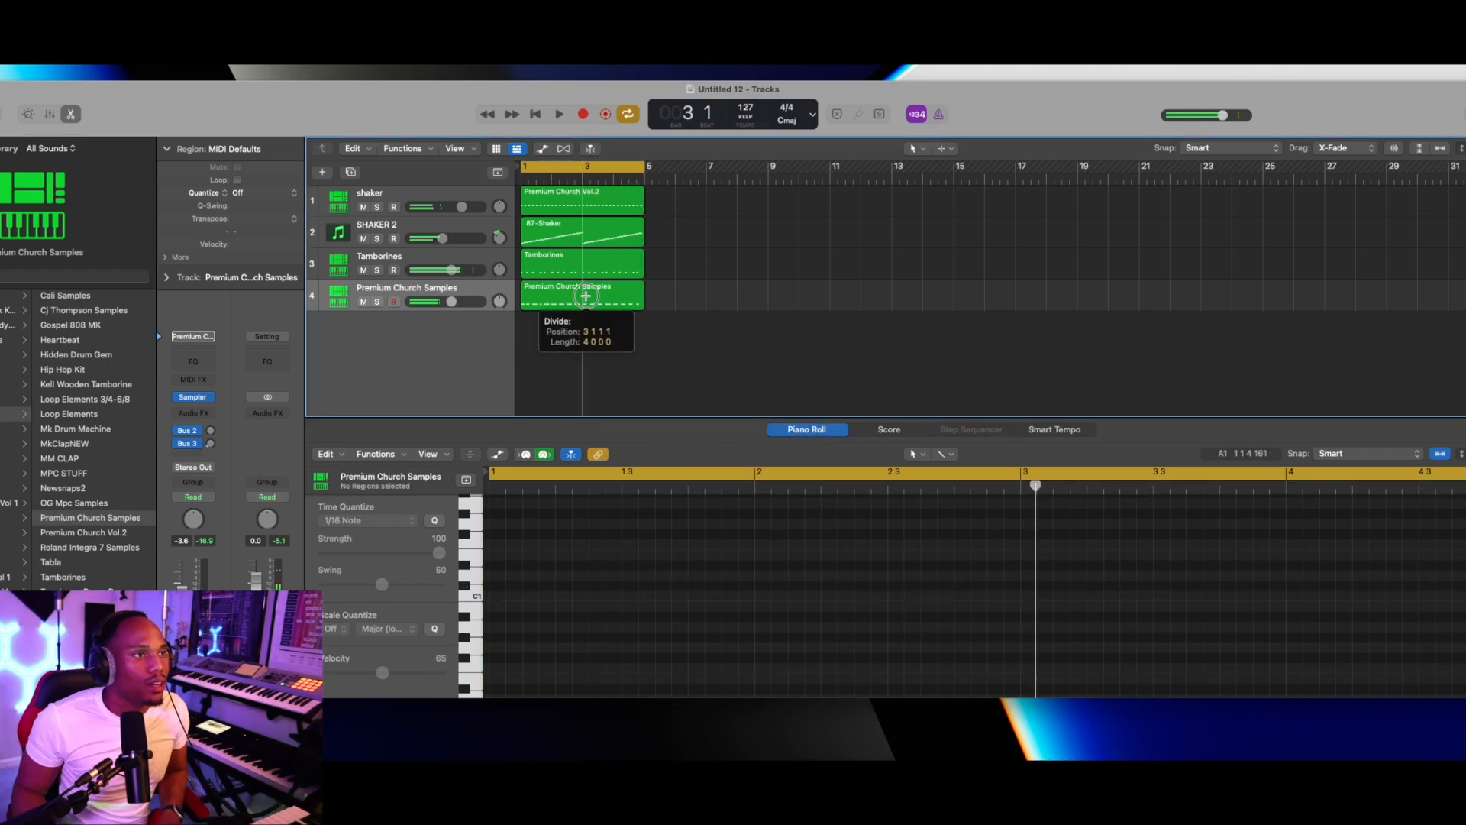
Keep only the clap region's second half, split at bar 3, and rebuild it from bar 1 as one joined four-bar region.
key("Delete")
left_click_drag(600, 299, 537, 298)
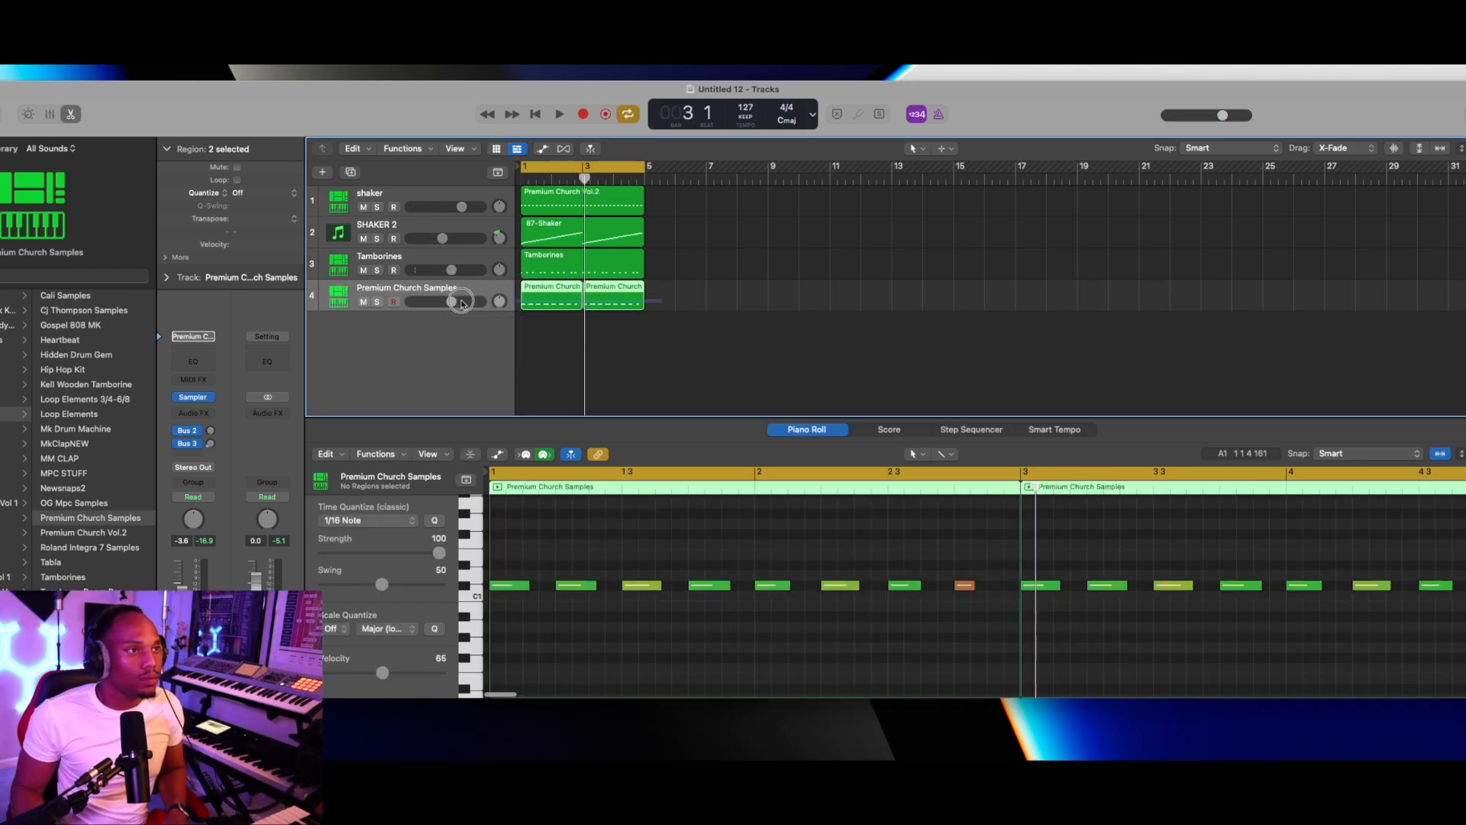
key("super+j")
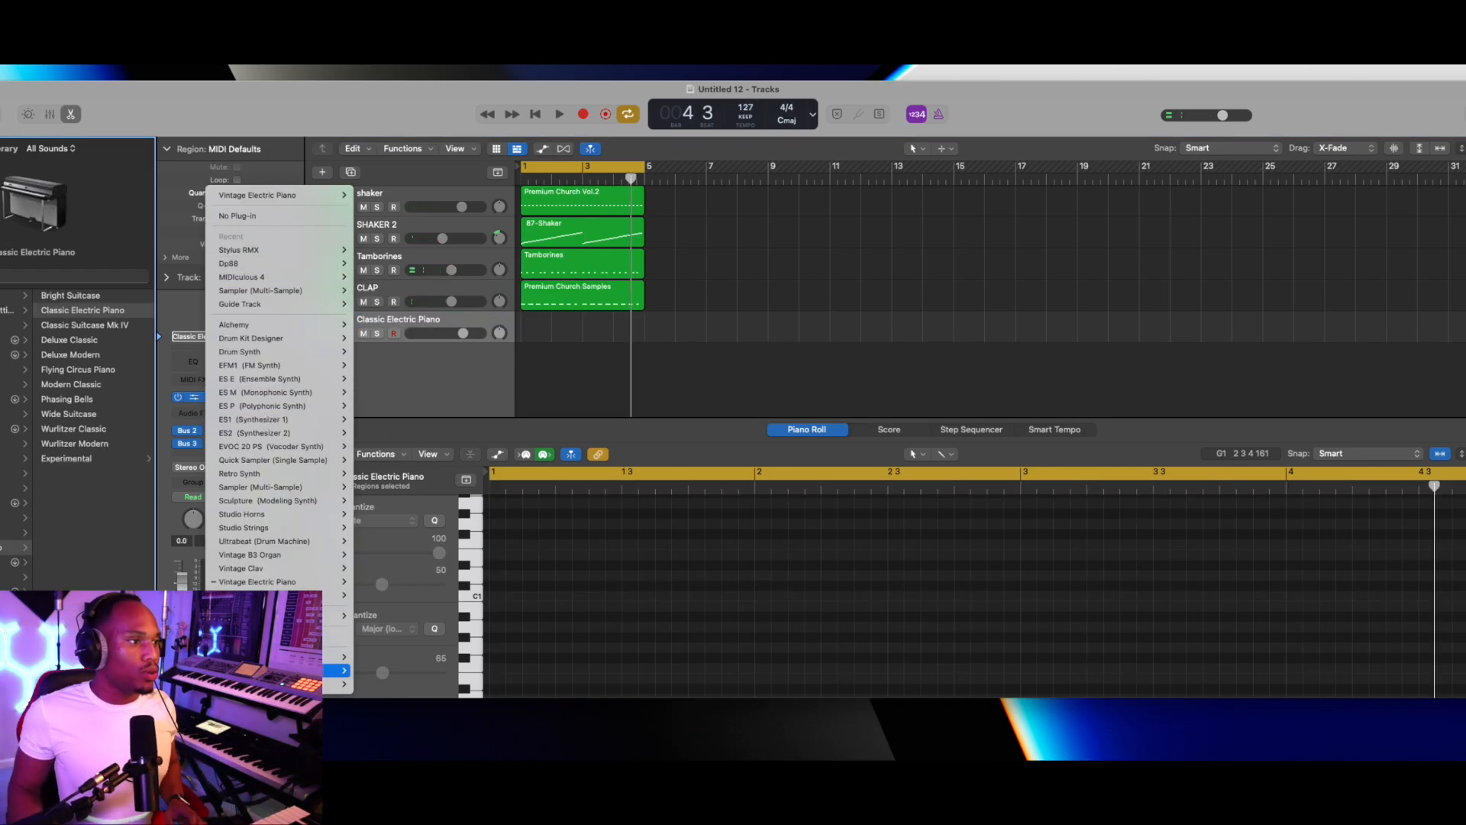
Load Klevgrand's Slammer in stereo on the new fifth track and record a four-bar big drum pattern.
mouse_move(336, 671)
mouse_move(393, 563)
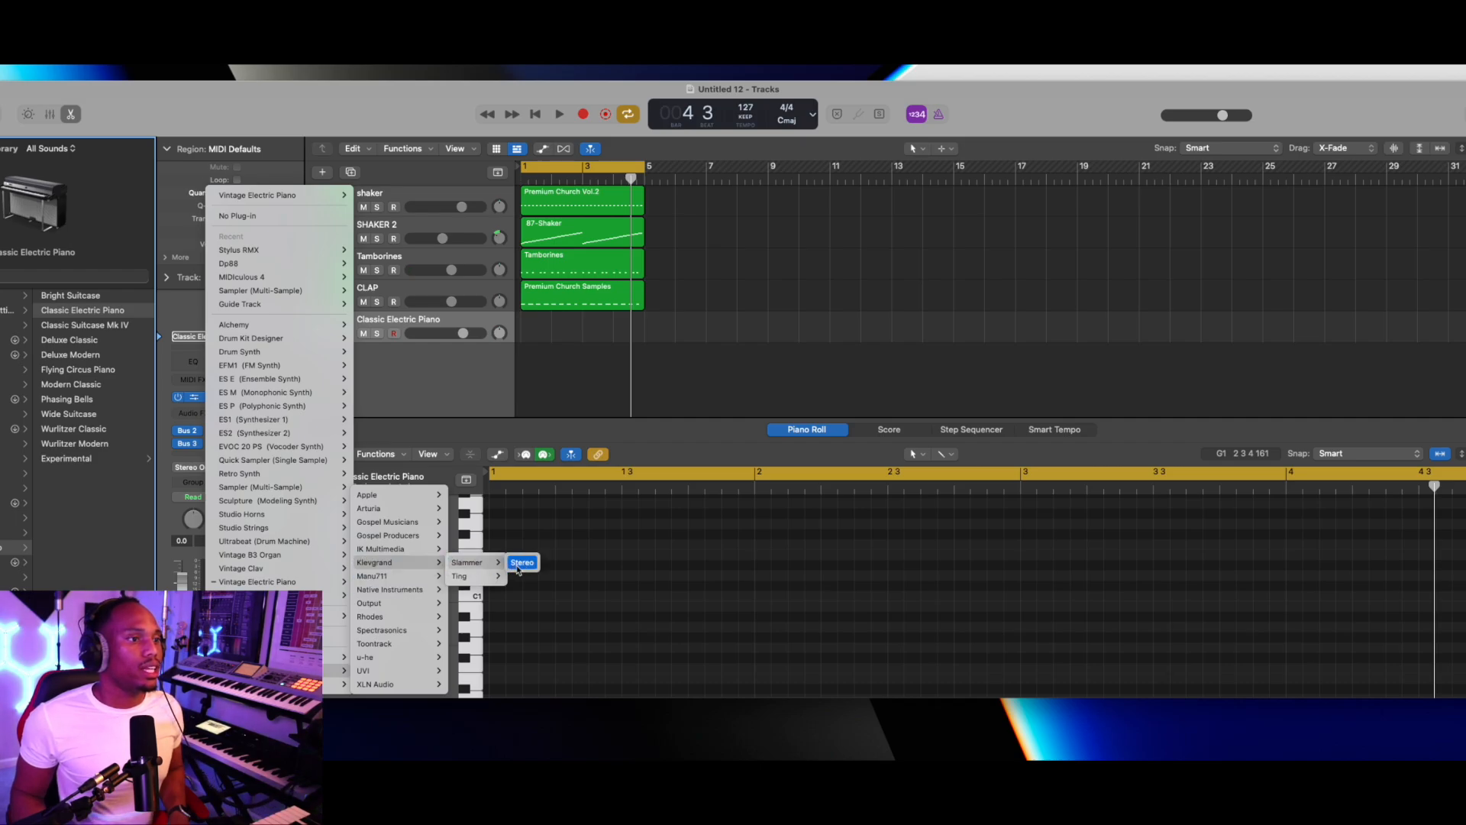
left_click(512, 569)
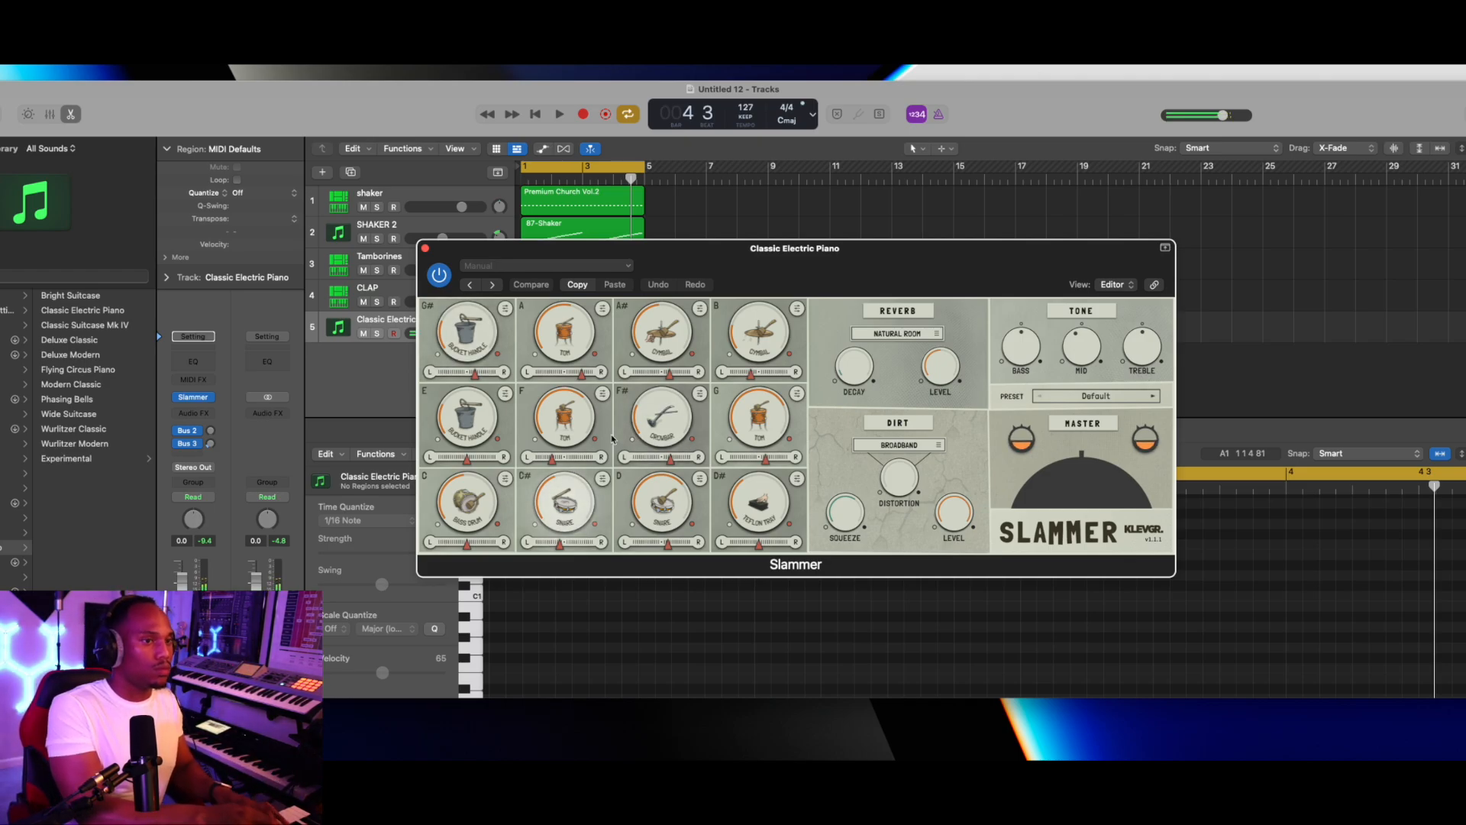
key("r")
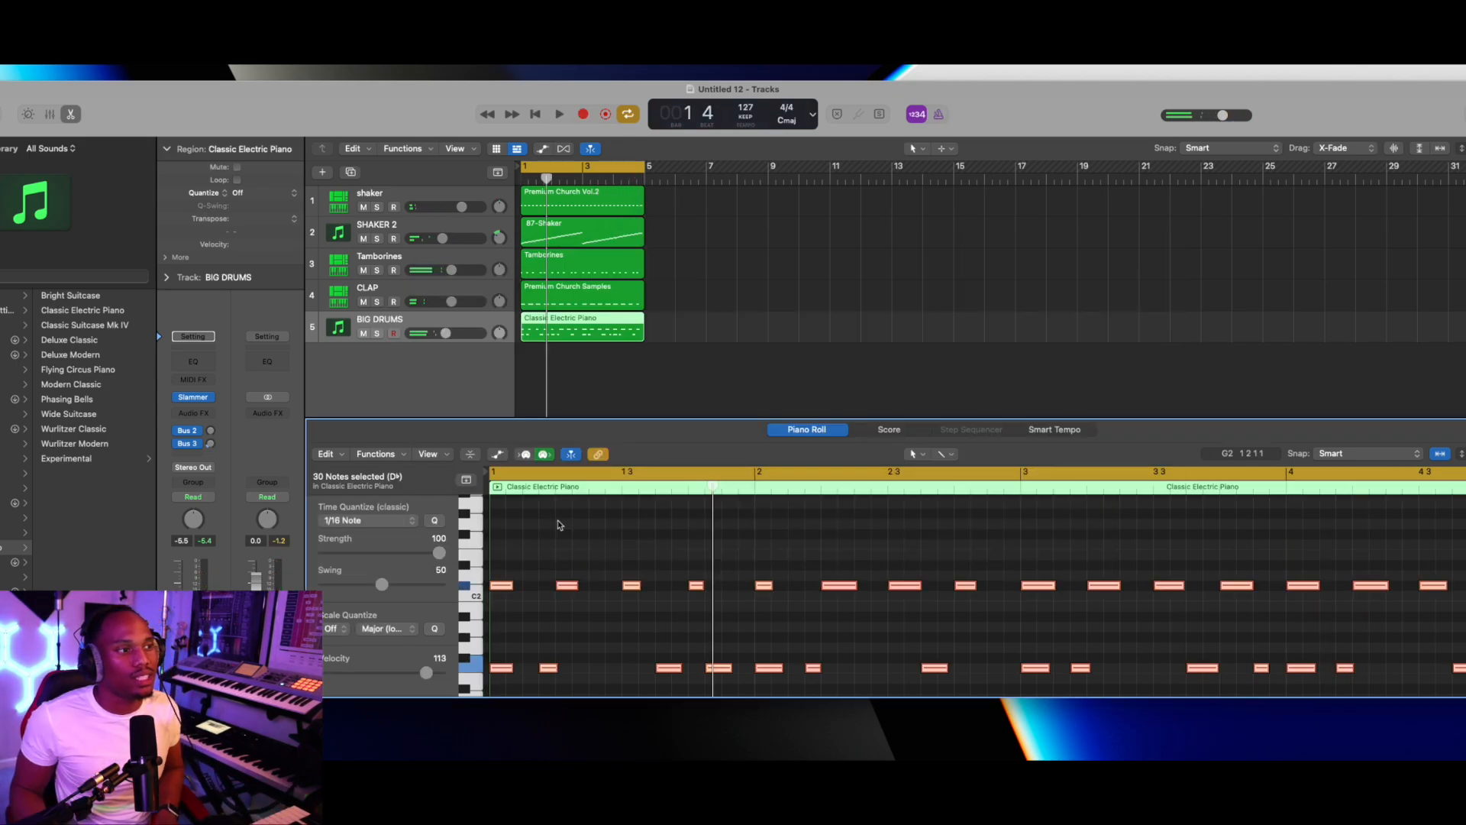
key("space")
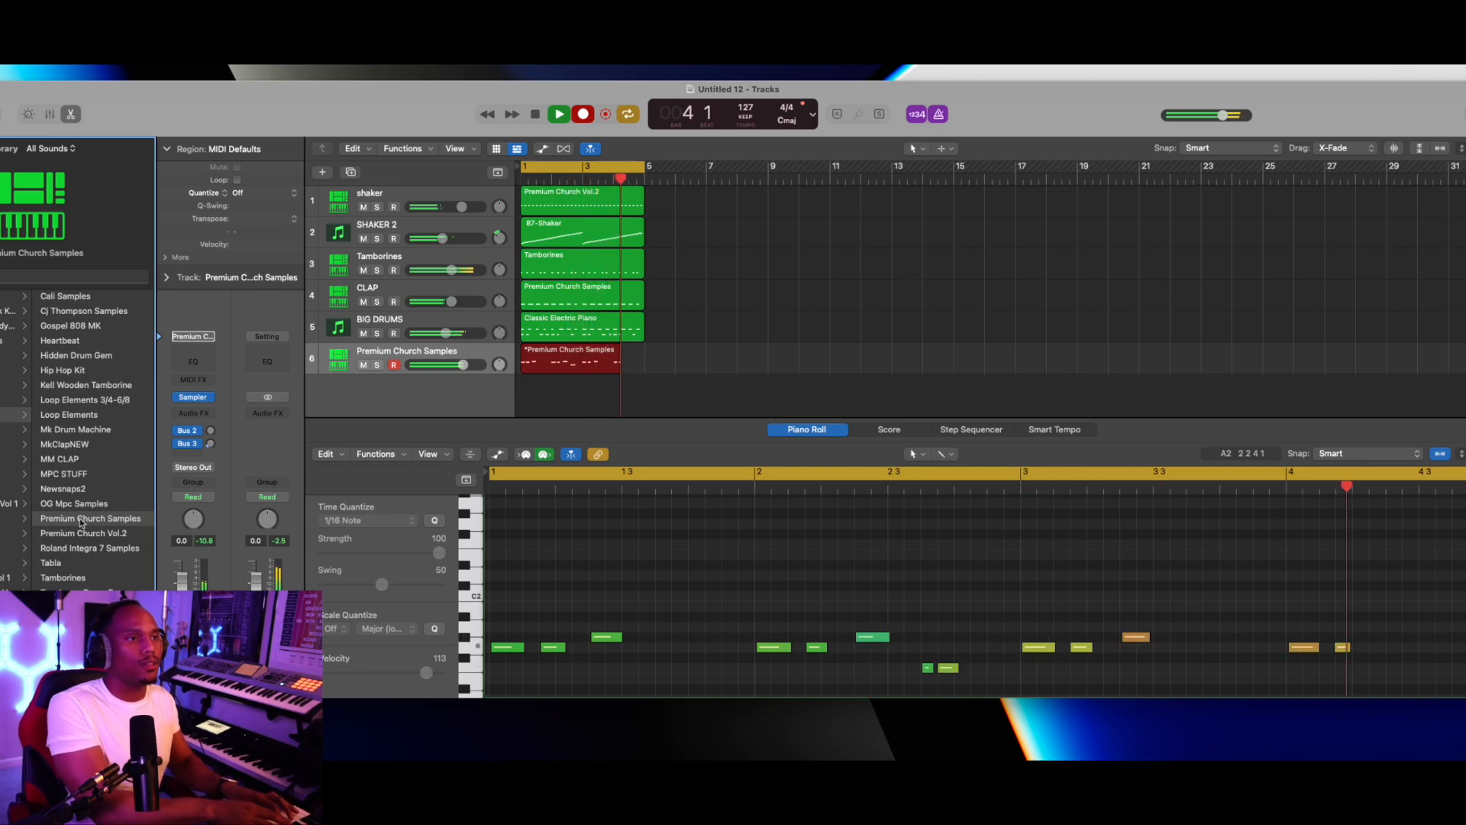
Finish recording the conga part on the sixth track and rename that track CONGOS.
key("space")
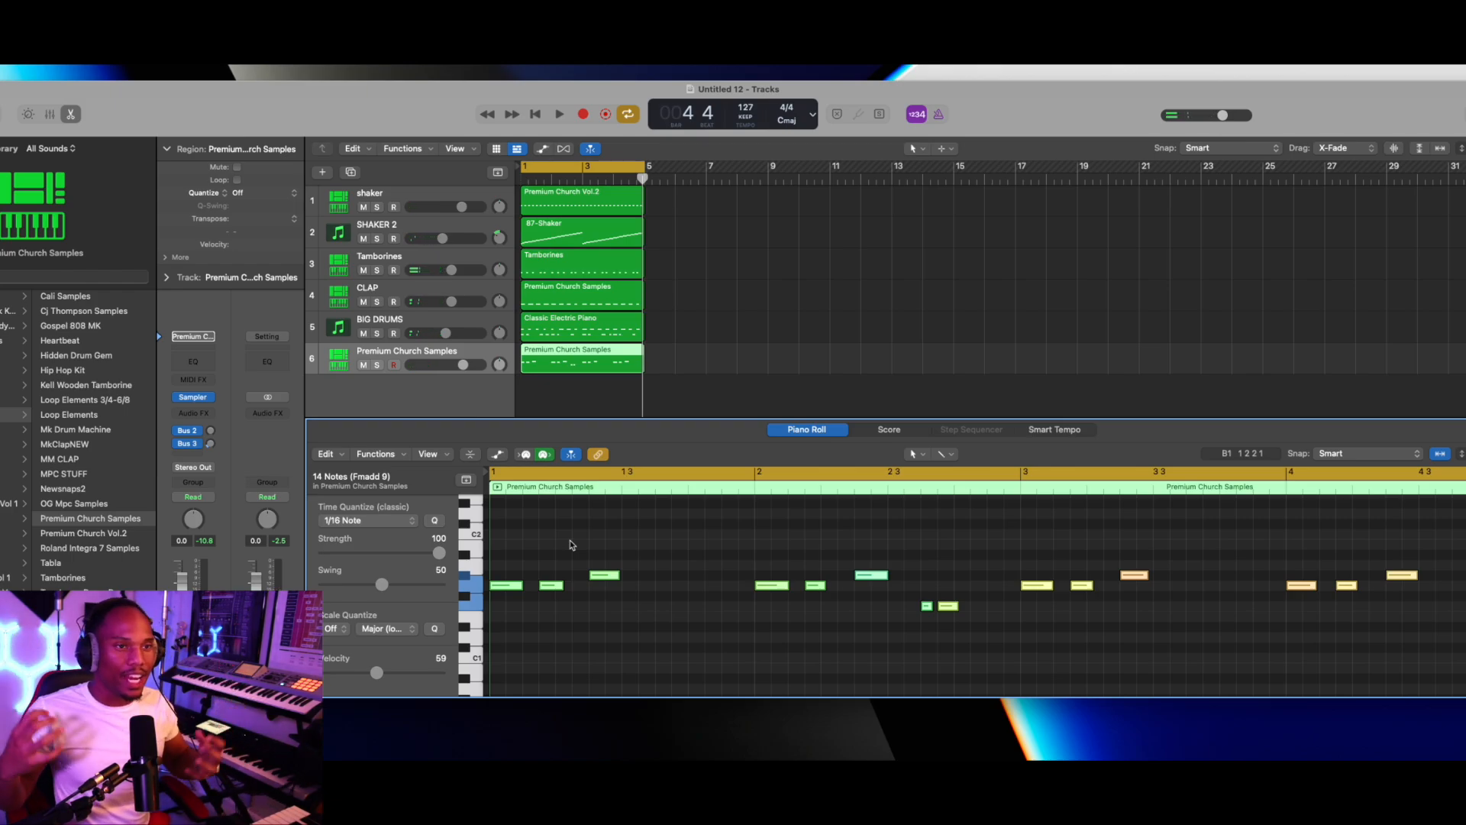
double_click(411, 350)
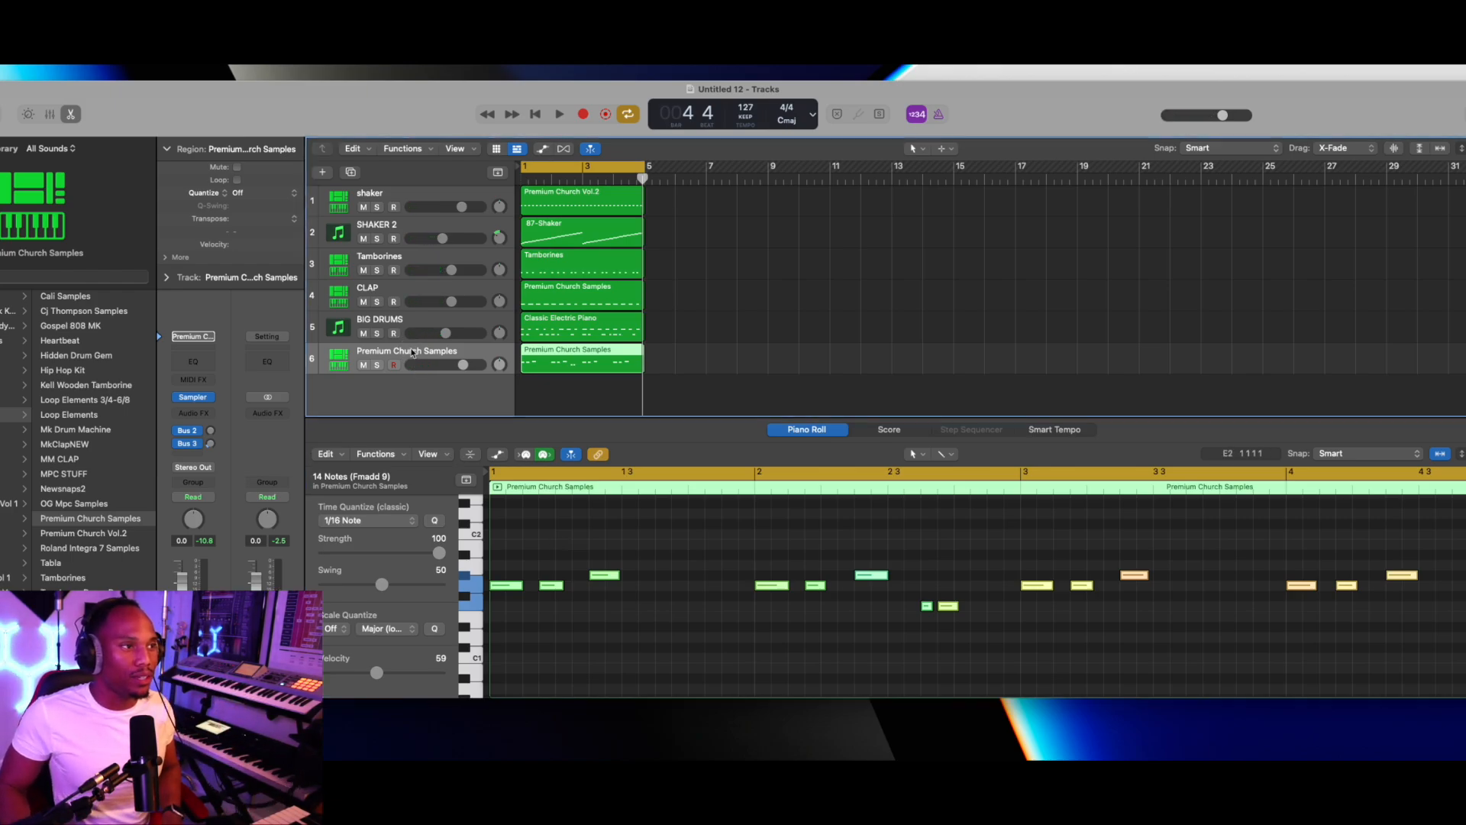
type("CONGOS")
key("Return")
key("space")
Create another software instrument track and choose the Hip Hop Kit drum patch for it.
key("alt+super+n")
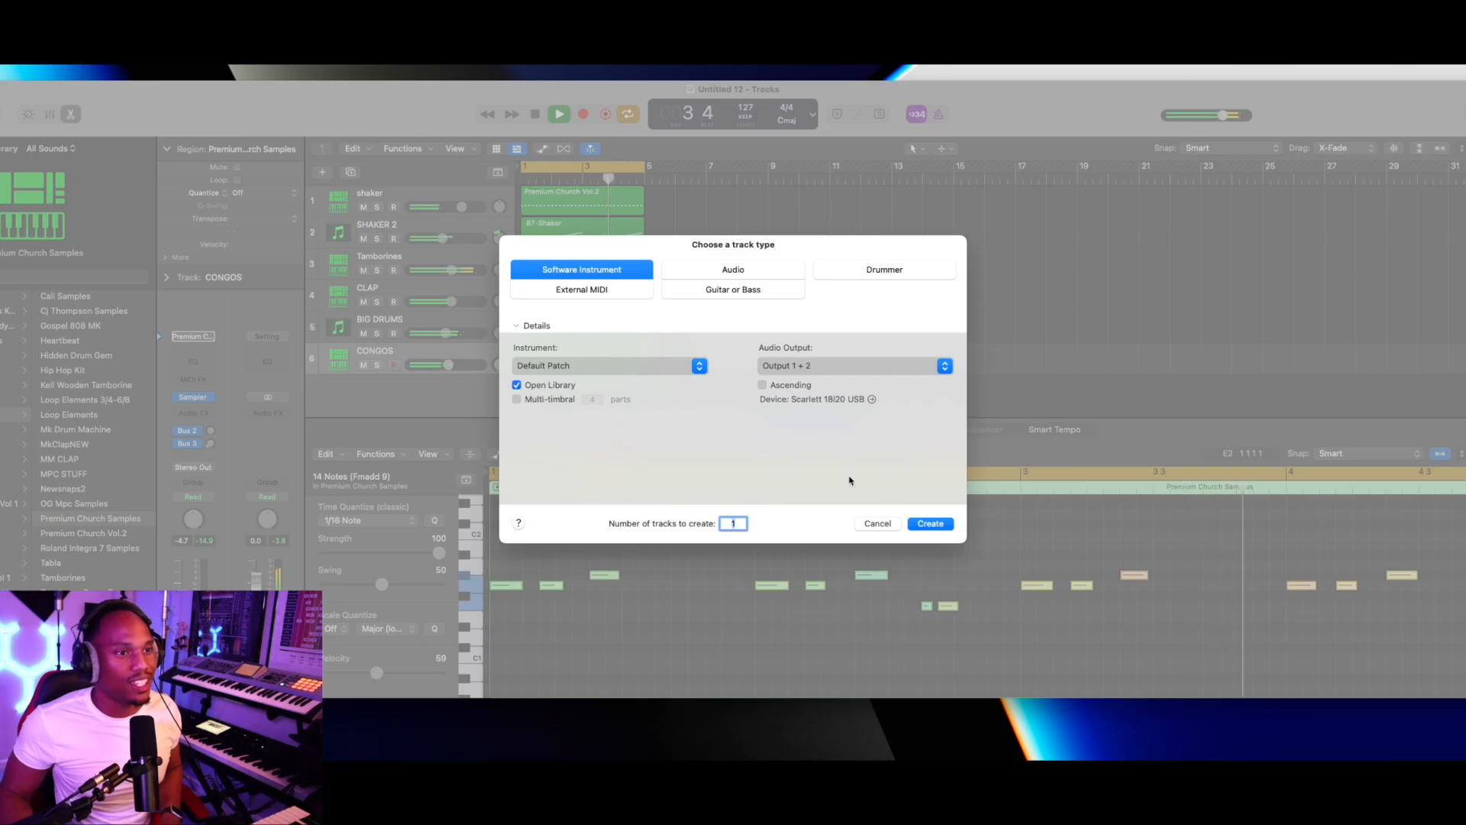
left_click(928, 527)
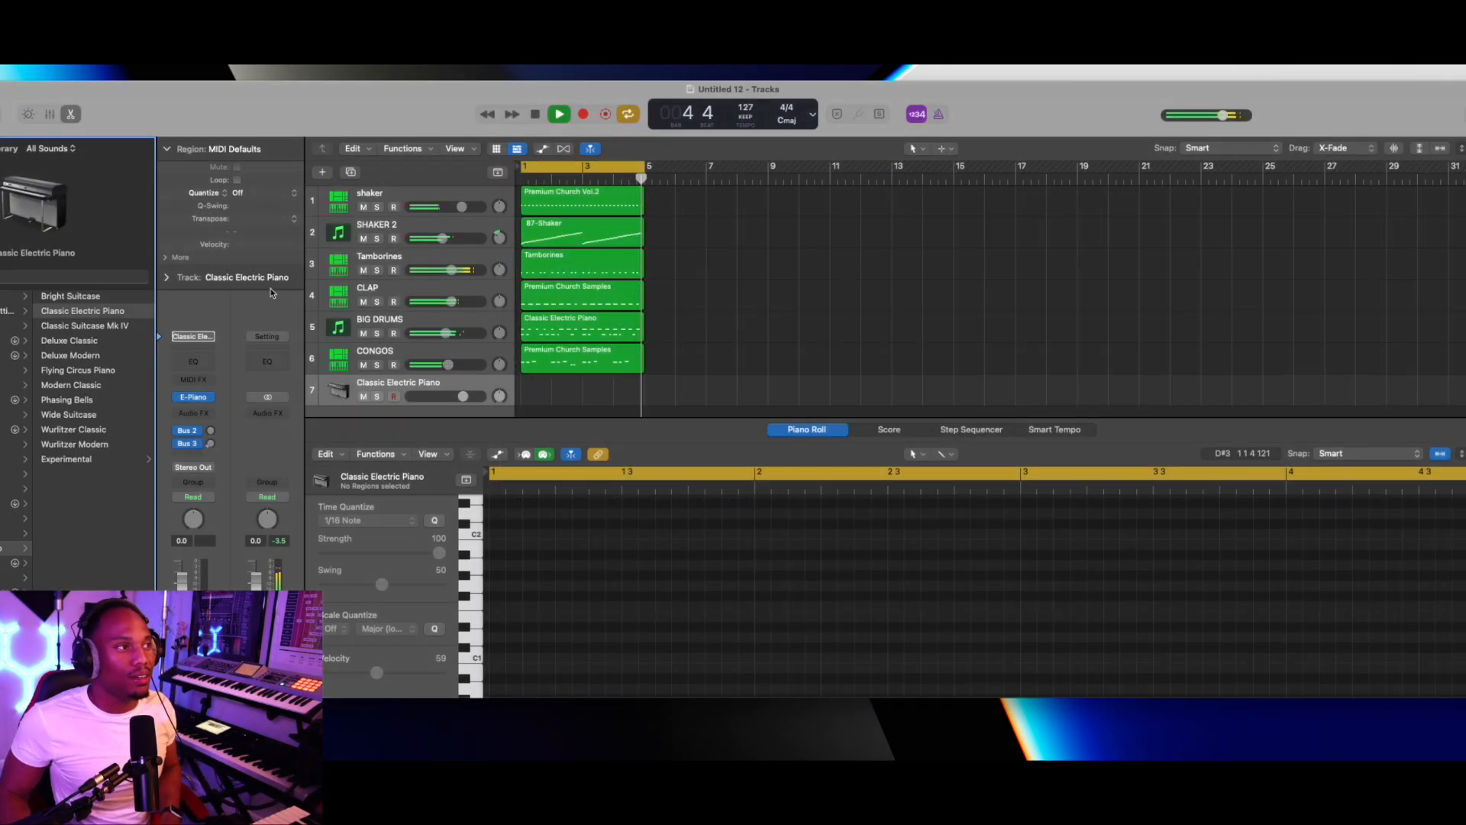
left_click(19, 327)
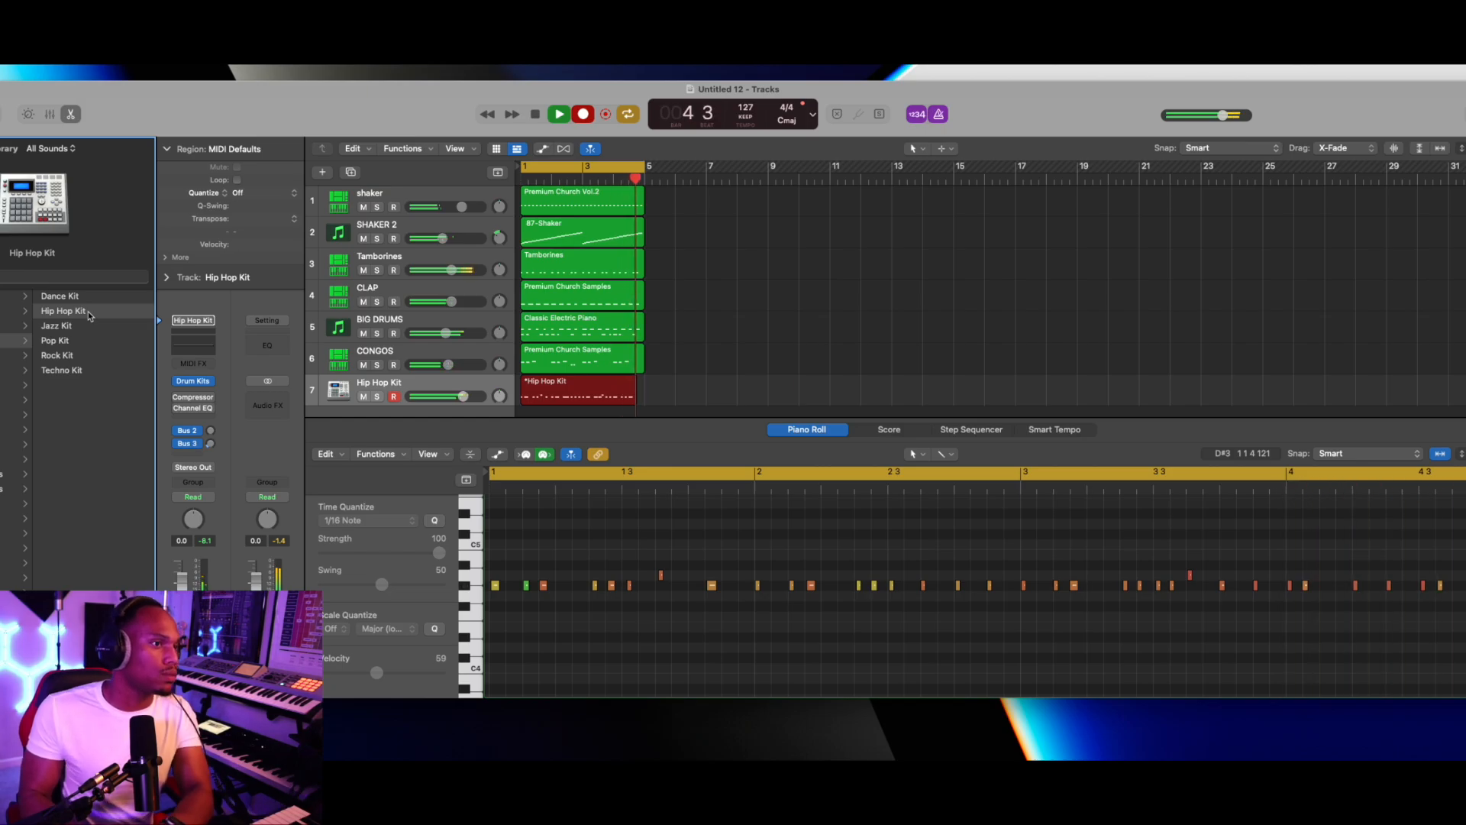
Create another software instrument track with the default patch below TRI ANGLE and start choosing its sound from the library.
left_click(322, 172)
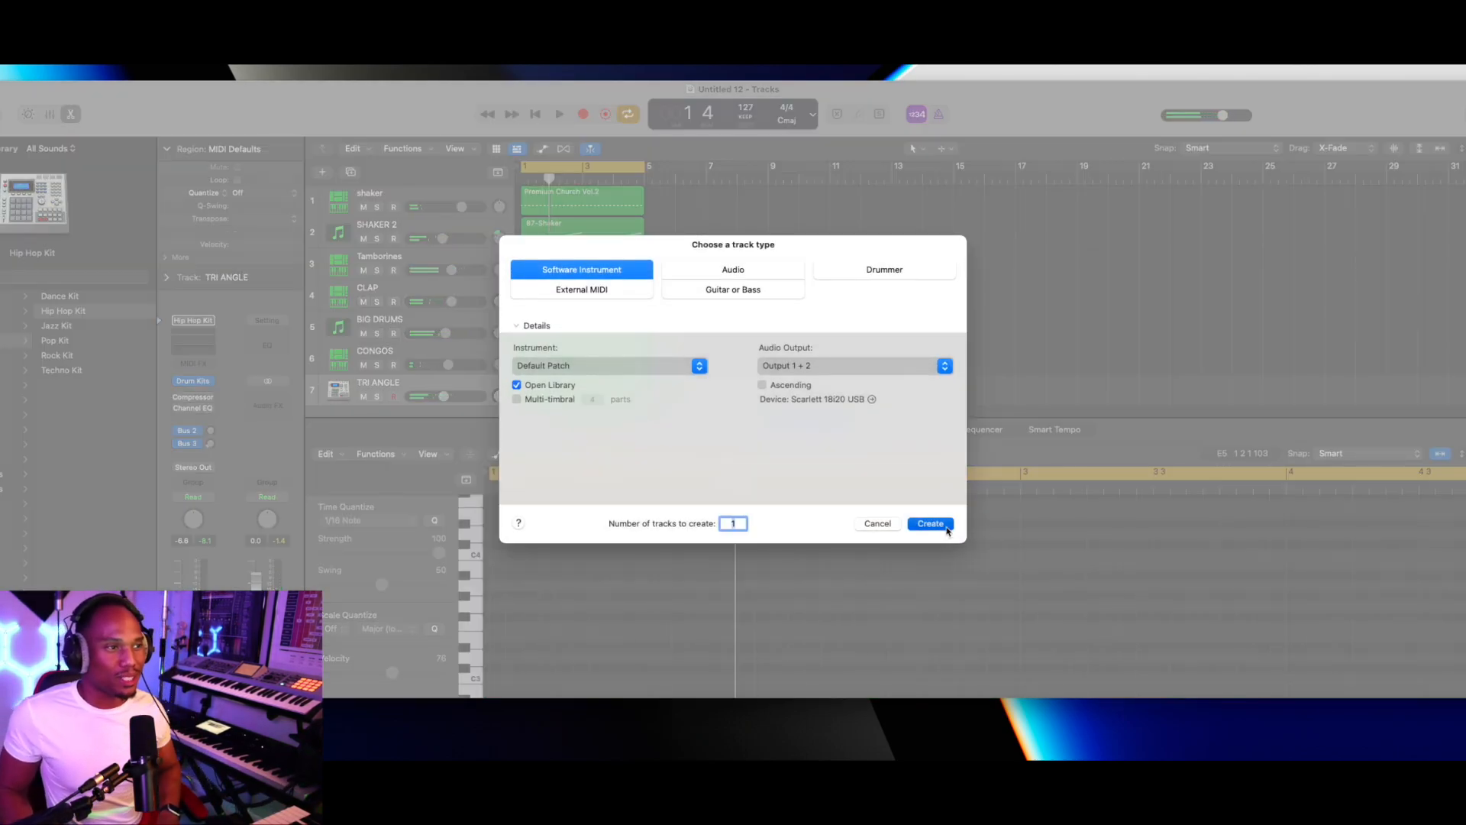
left_click(945, 527)
left_click(7, 311)
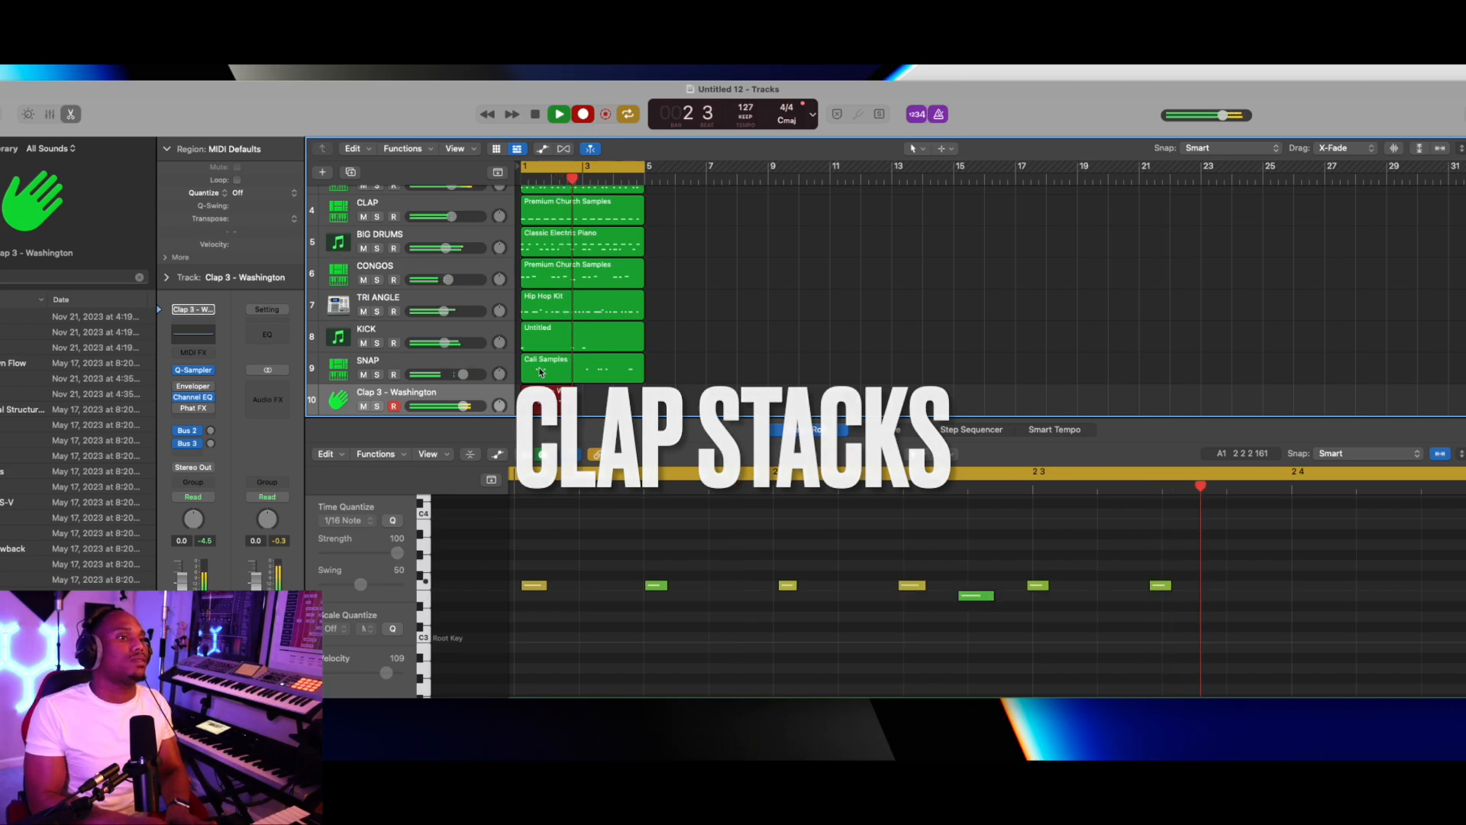
Finish the Clap 3 - Washington recording, lower its track volume to about -6 dB and extend the two-bar part to bar 5.
key("space")
key("super+a")
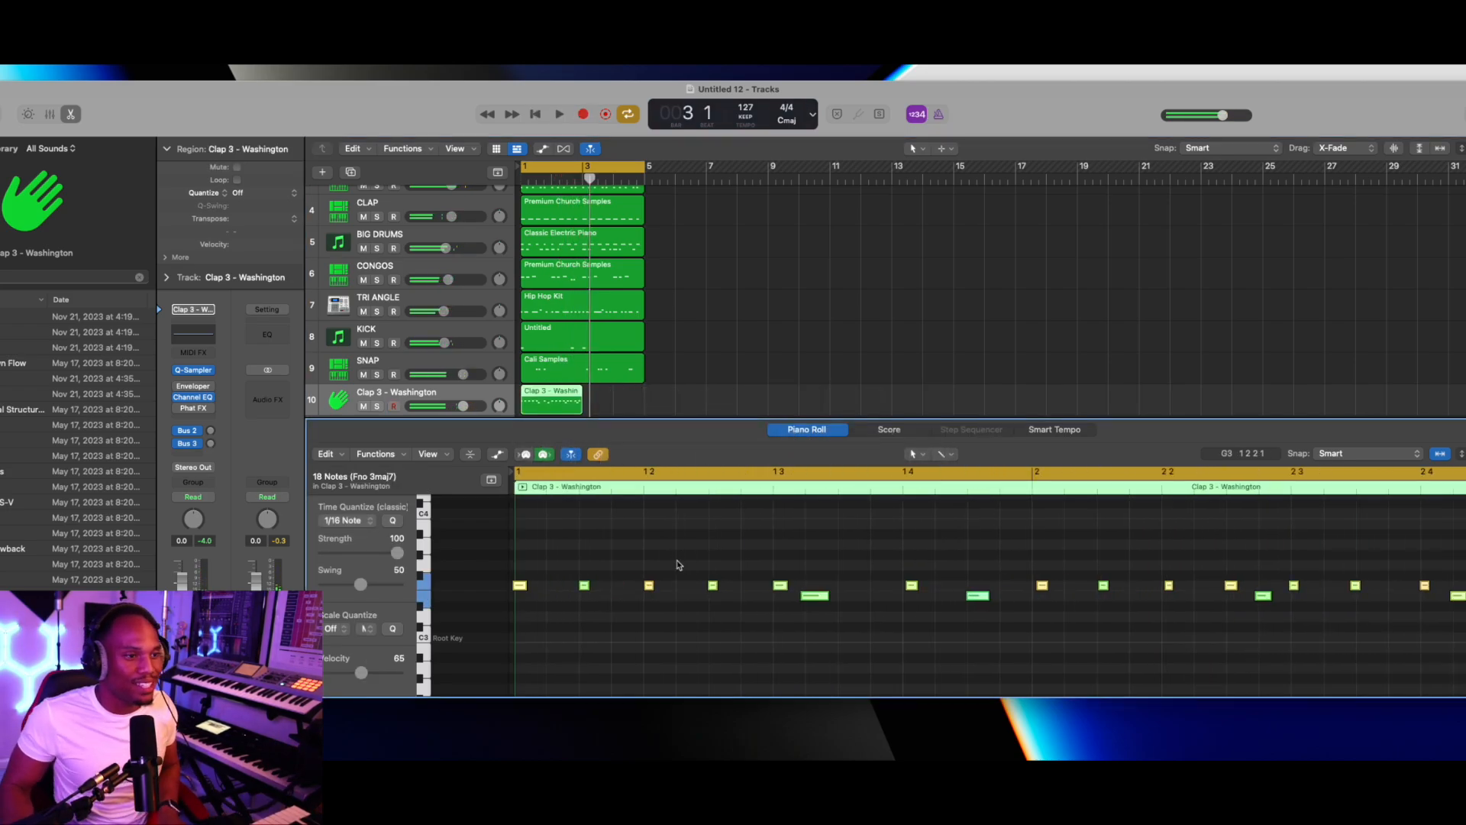
left_click_drag(463, 406, 441, 409)
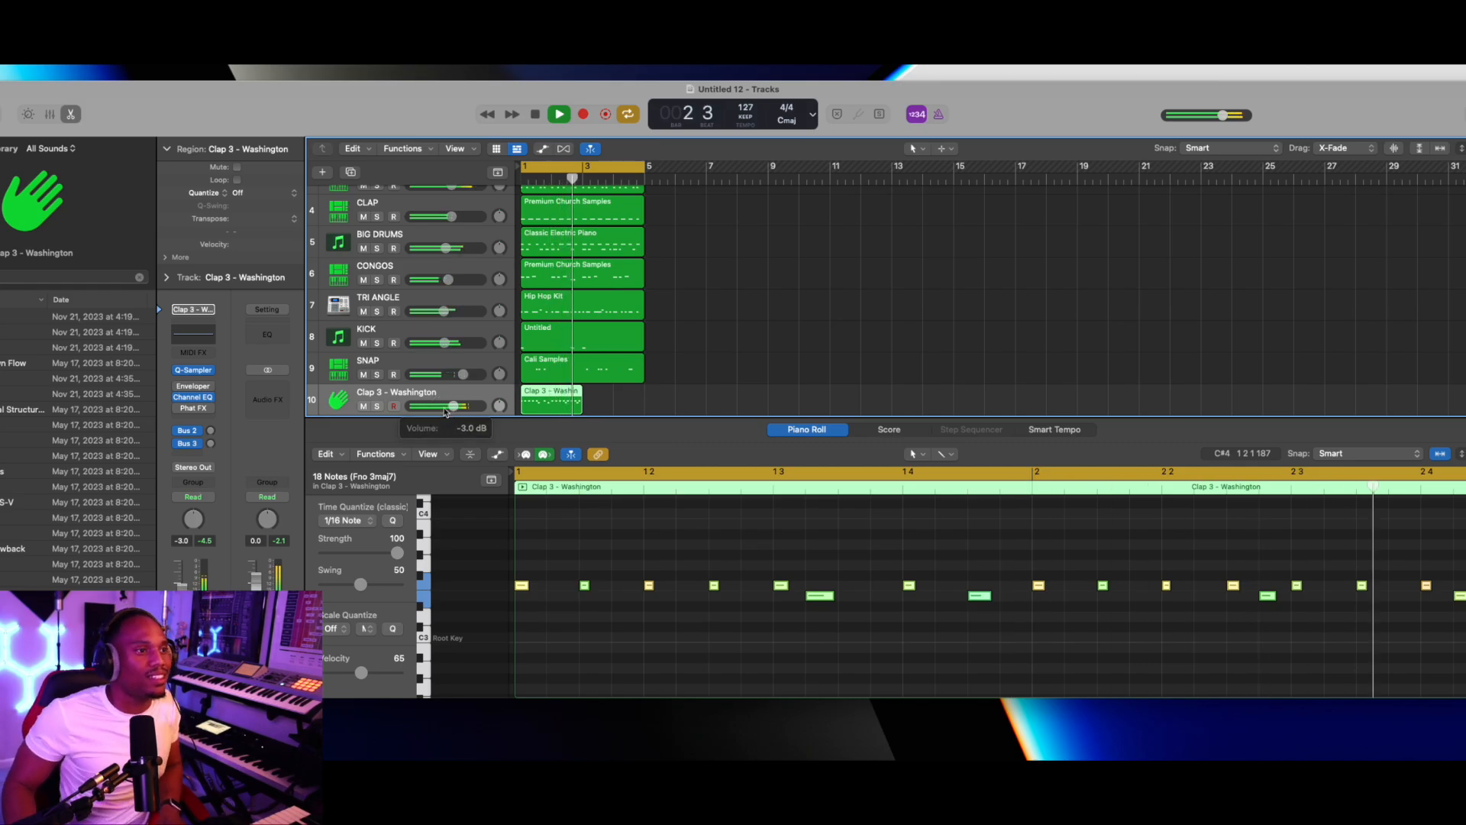
left_click_drag(586, 393, 646, 403)
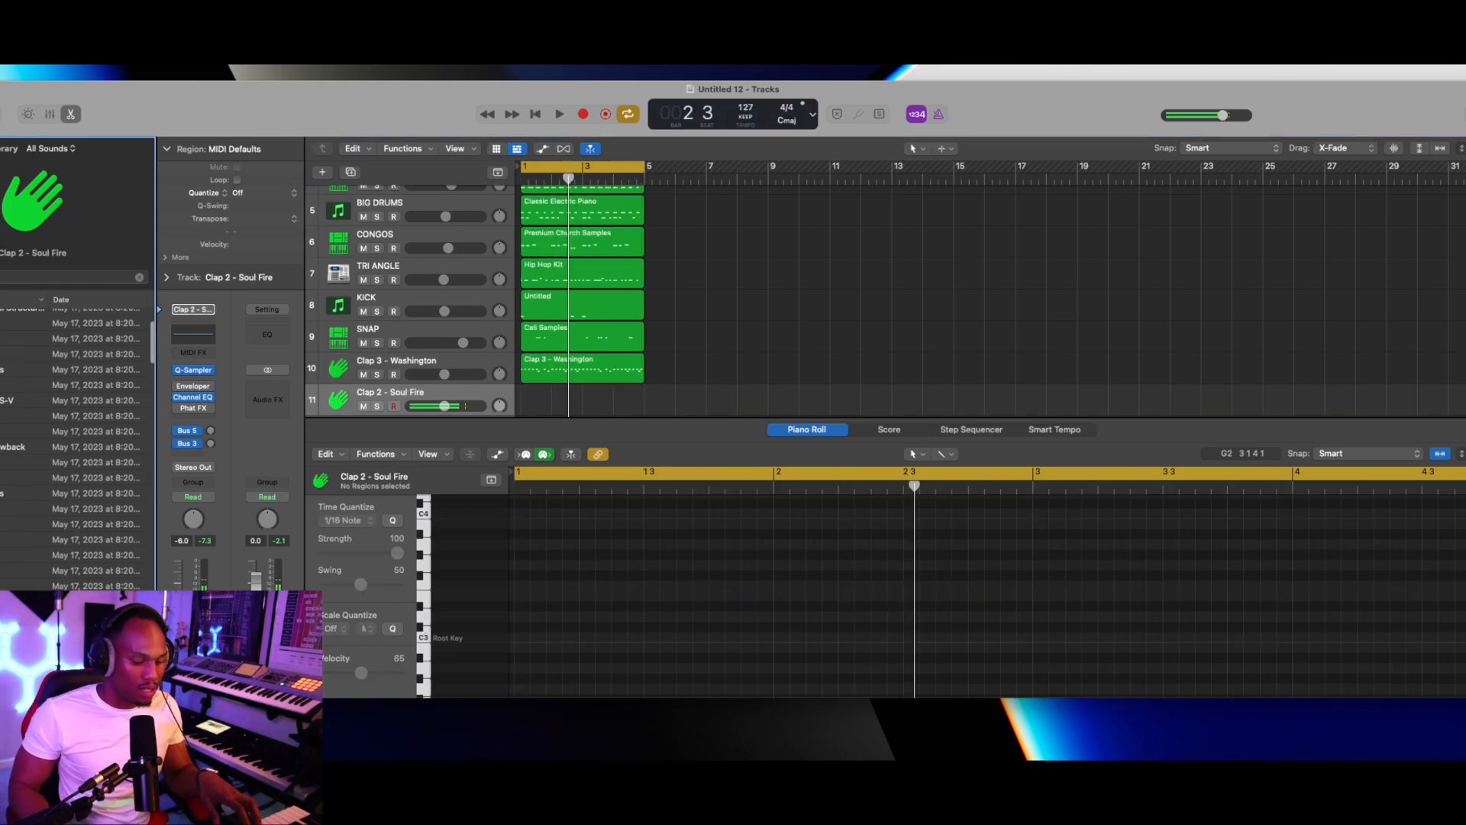
Play the loop from bar 1 and fine-tune the volume of the Clap 2 - Soul Fire track.
key("Return")
key("space")
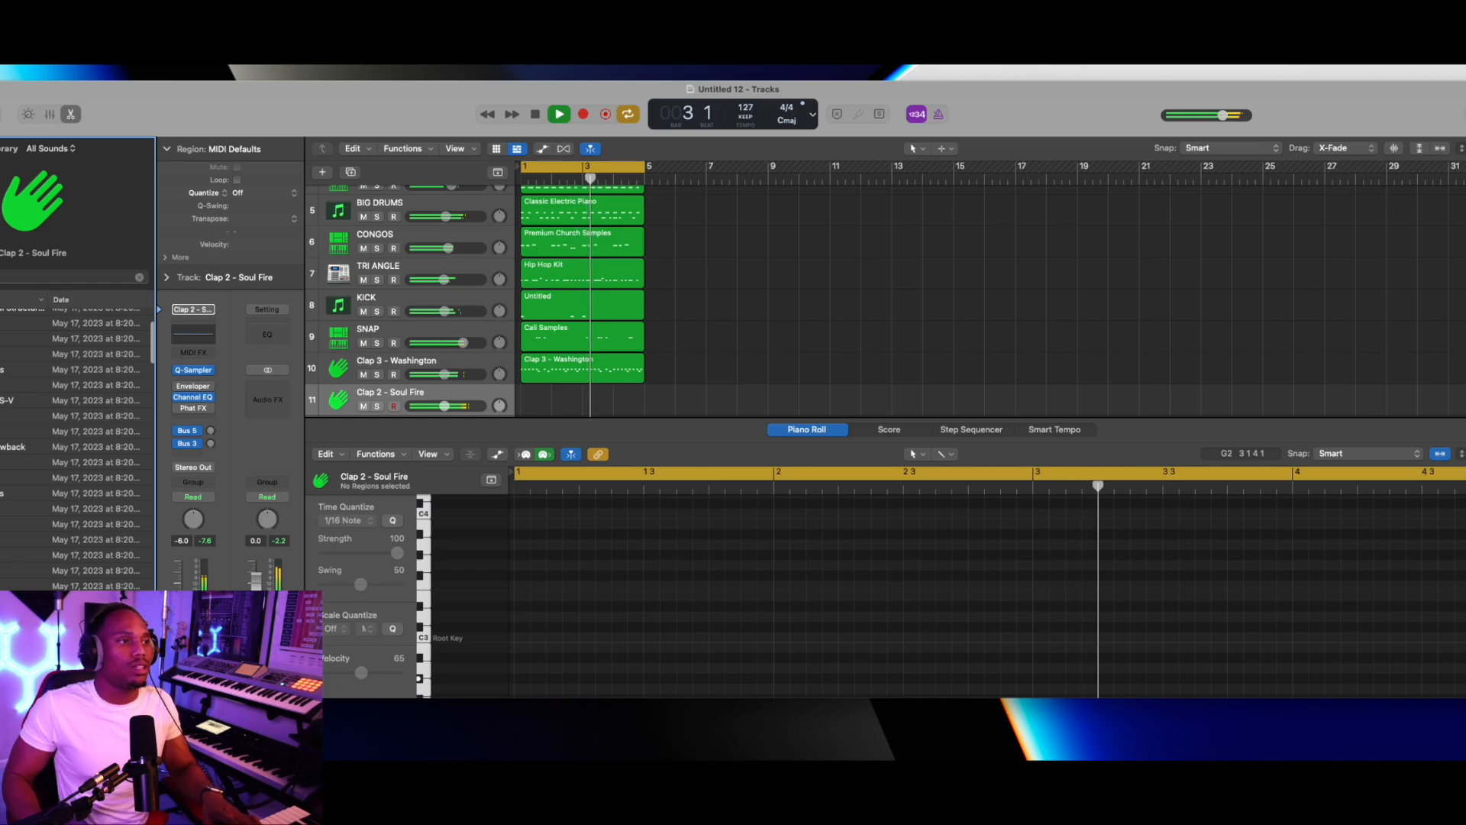
left_click_drag(444, 405, 447, 406)
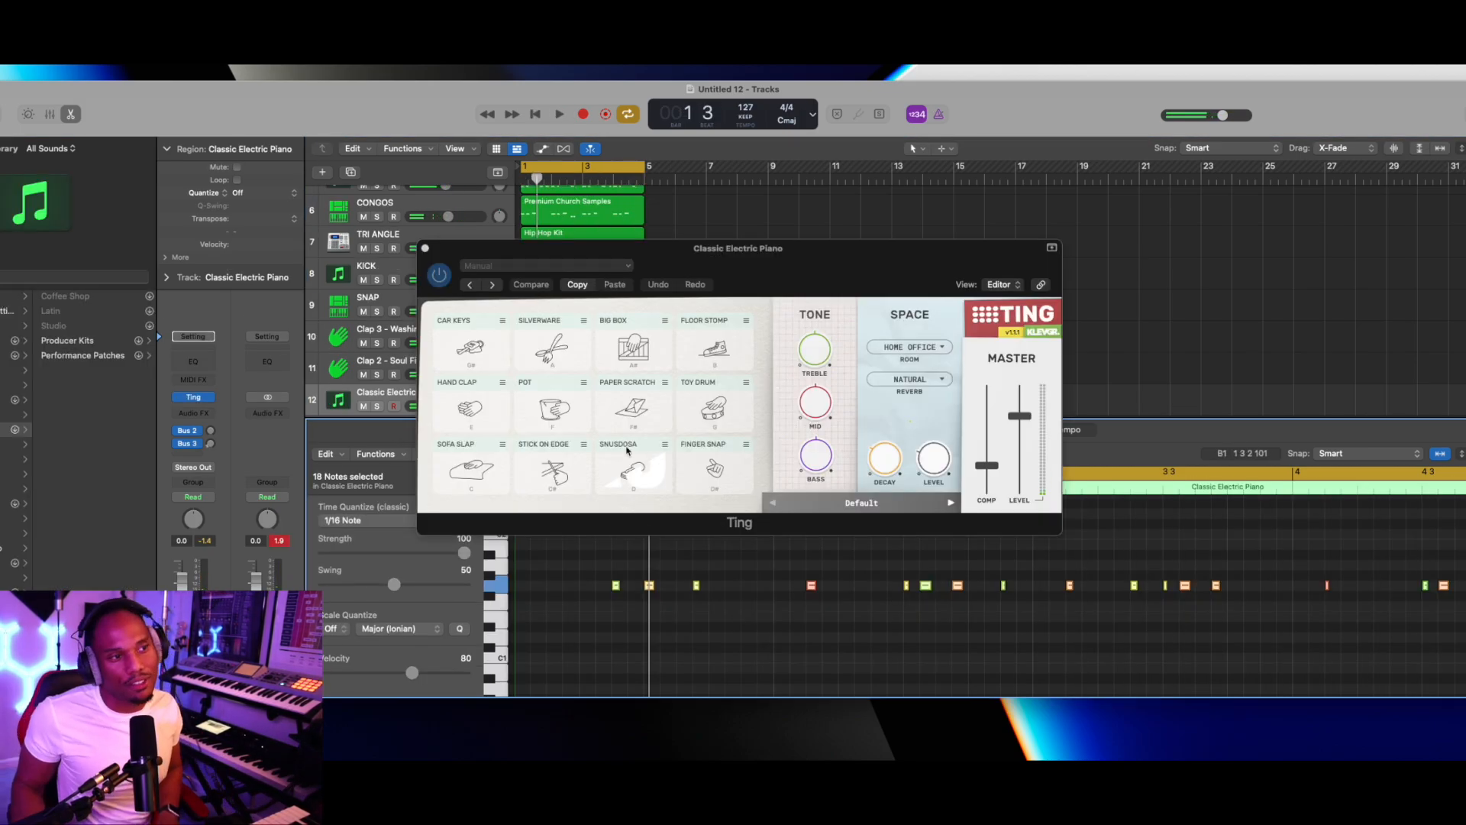
Close the Ting instrument window and rename the twelfth track KNOCK TOY while the loop plays.
key("space")
left_click(426, 248)
double_click(411, 391)
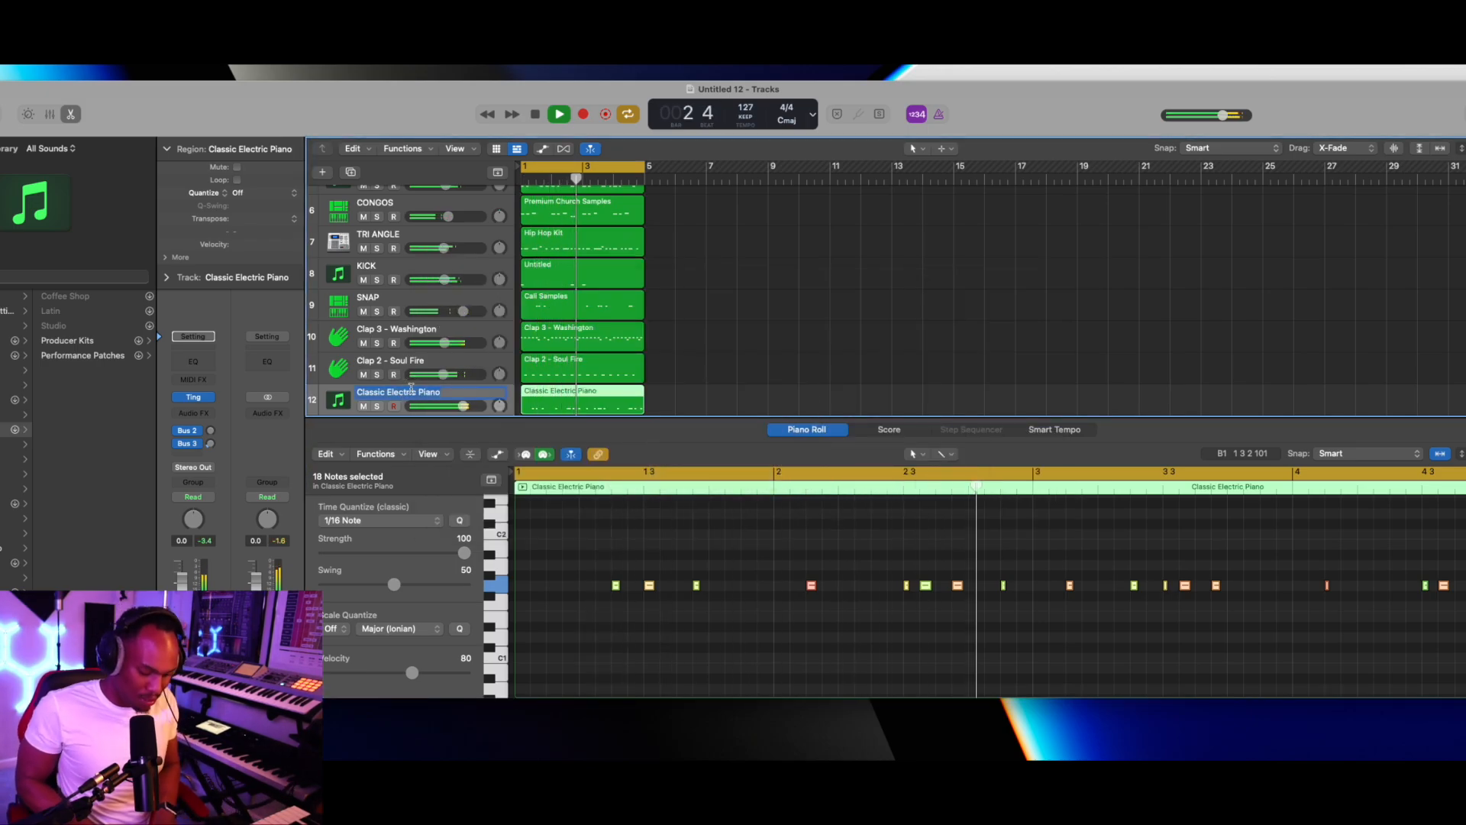
type("KNOCK TOY")
left_click(721, 343)
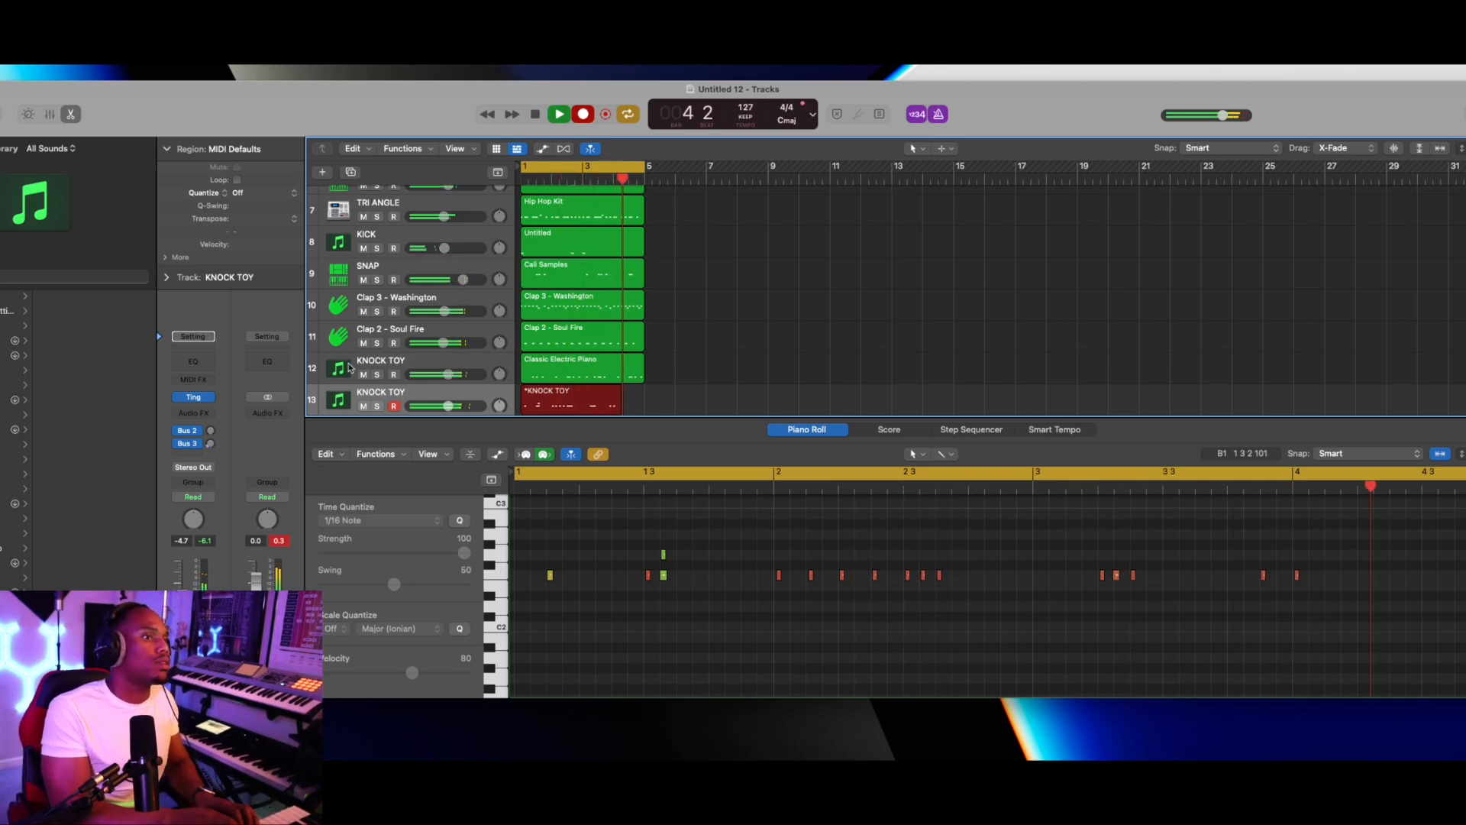
Finish recording the second KNOCK TOY part and record a four-bar Stylus RMX part with 93-Scramble Kick on the new seventh track.
key("space")
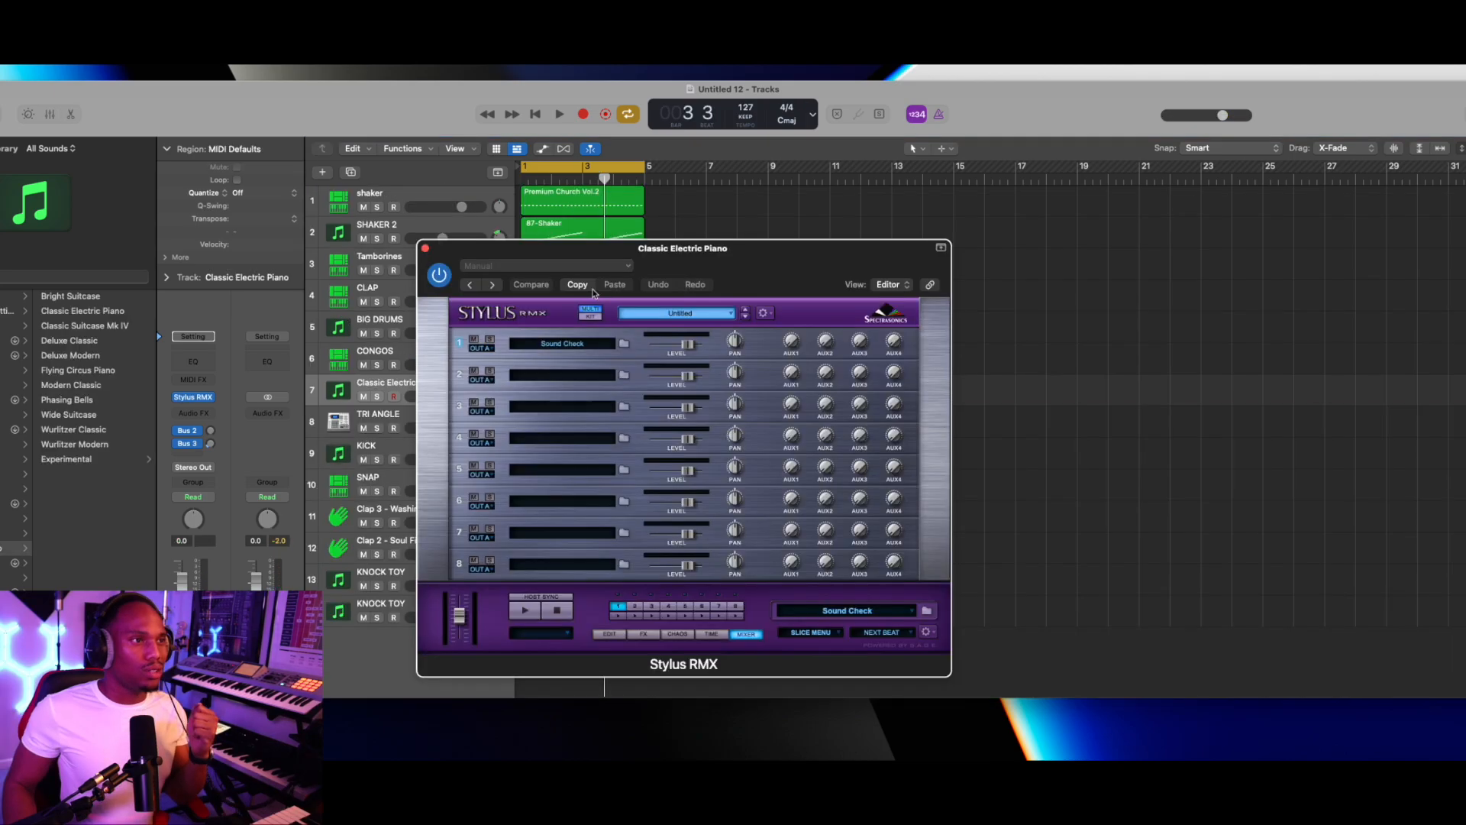
left_click(556, 349)
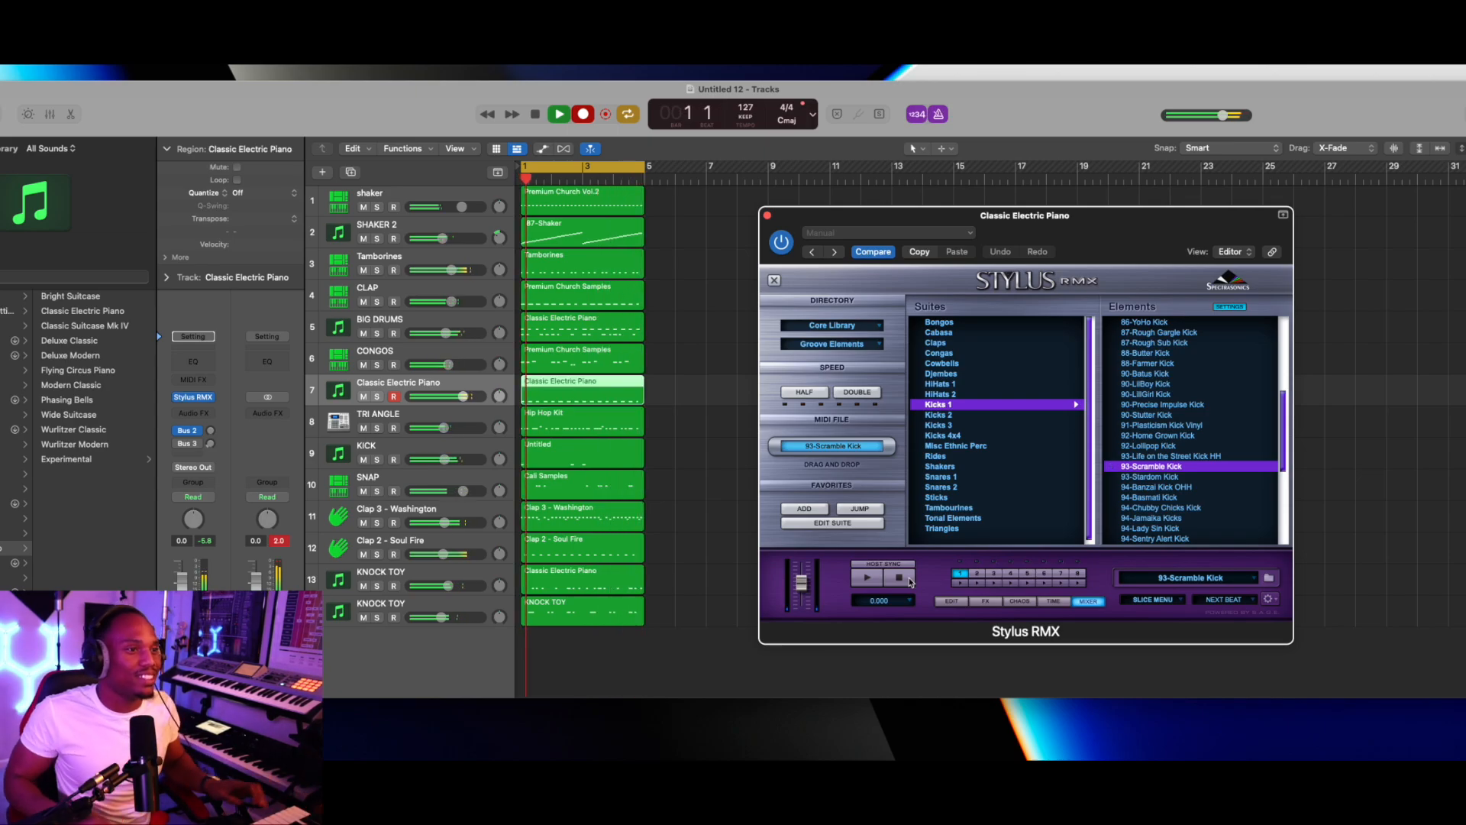
double_click(633, 399)
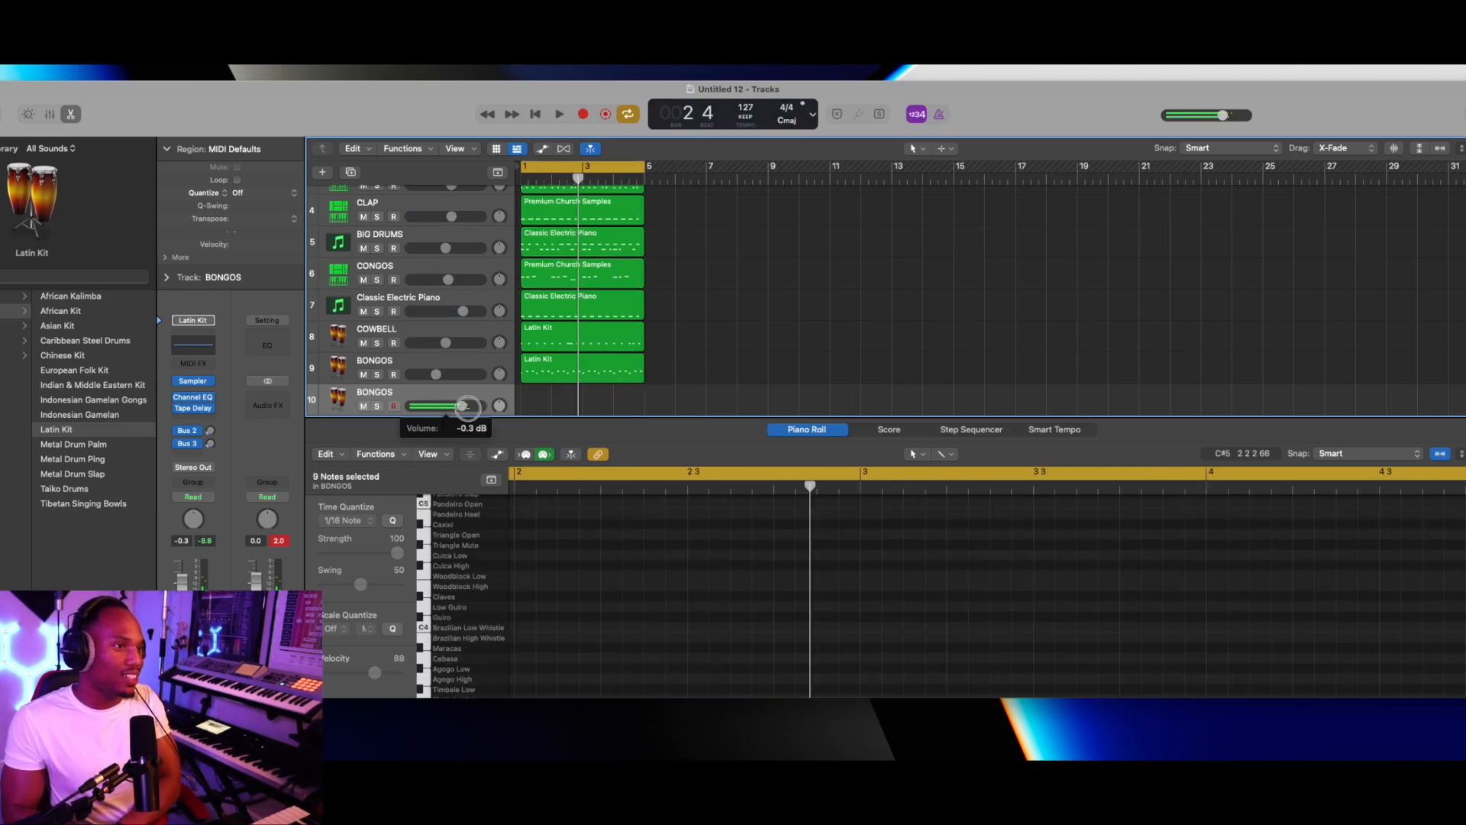
Record a high woodblock pattern with the Latin Kit on the tenth track and rename that track WOODBLOCK.
left_click_drag(464, 405, 464, 406)
key("r")
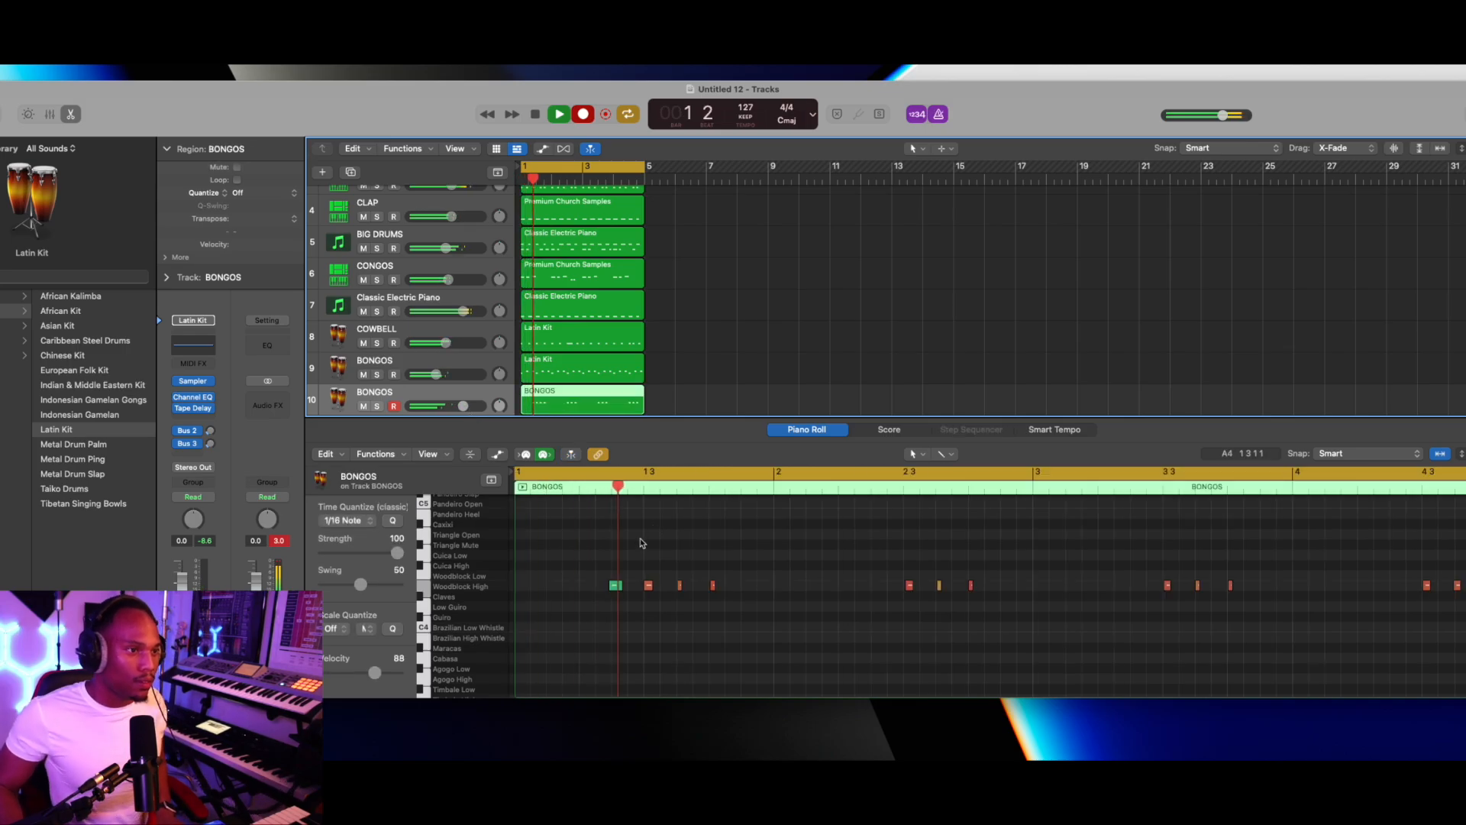
double_click(387, 395)
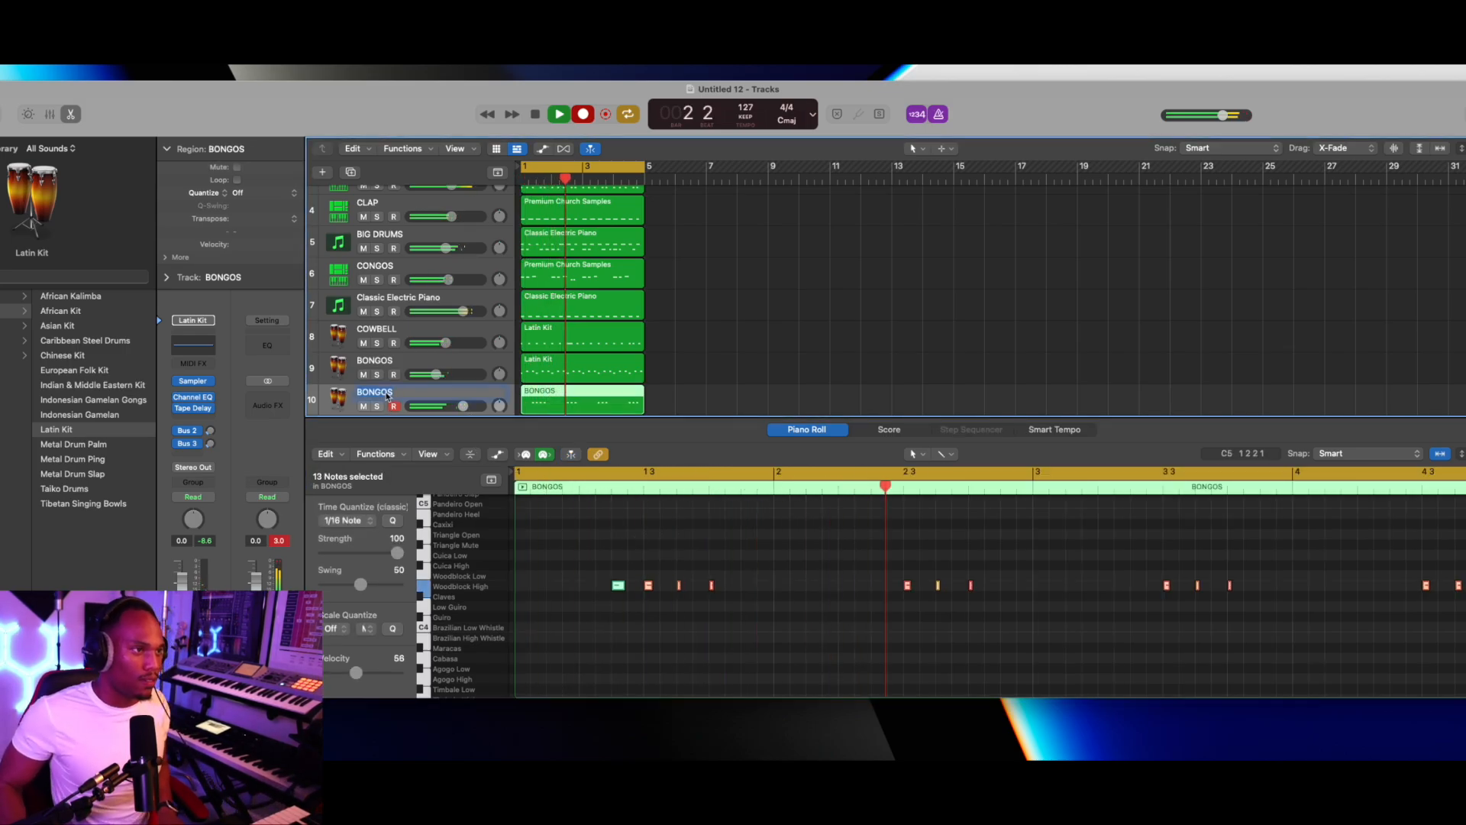
type("WOODBLOCK")
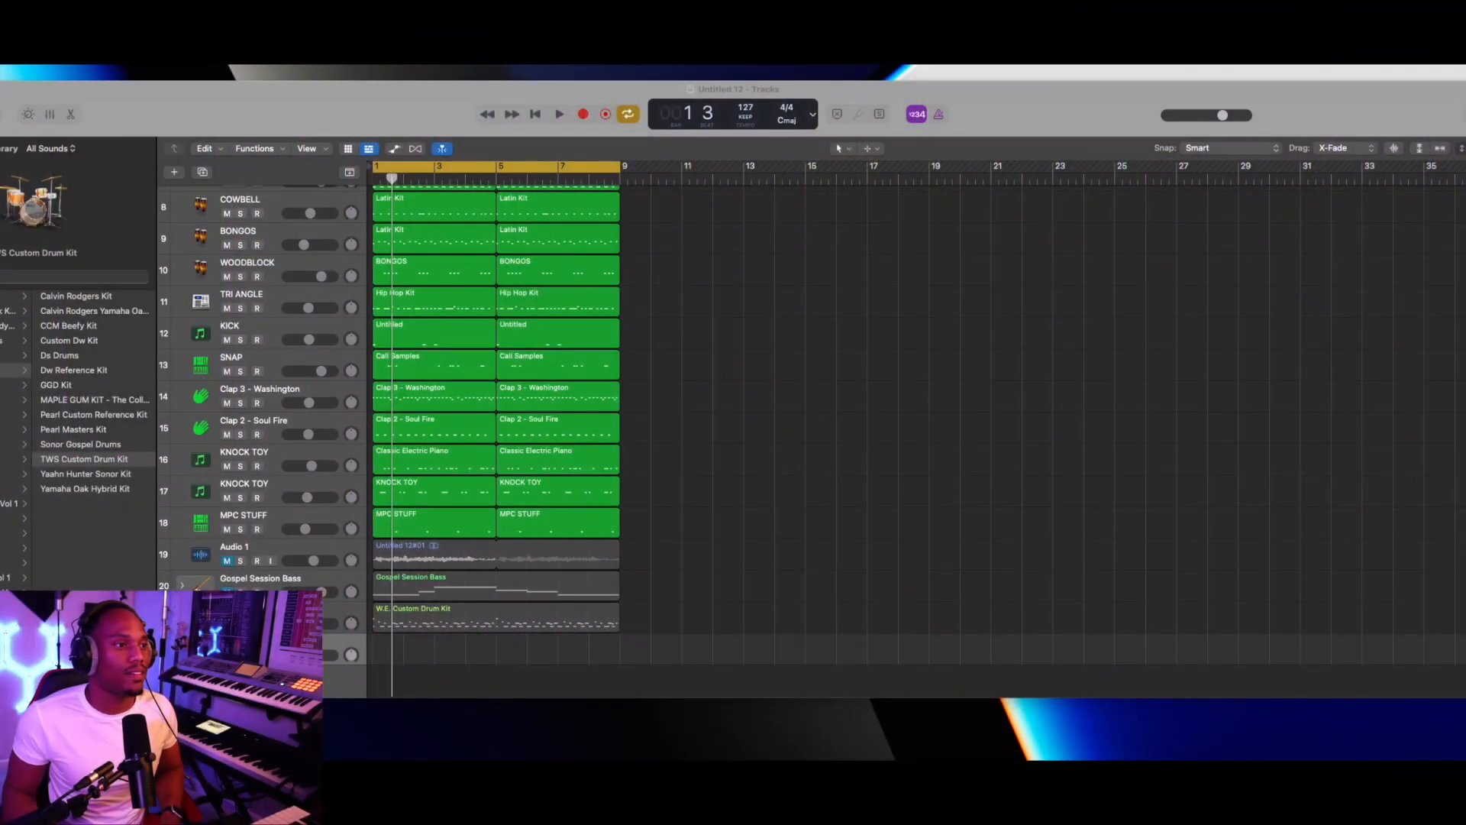
Select the W.E. Custom Drum Kit region and rebalance the MPC STUFF track's volume during playback.
left_click(411, 617)
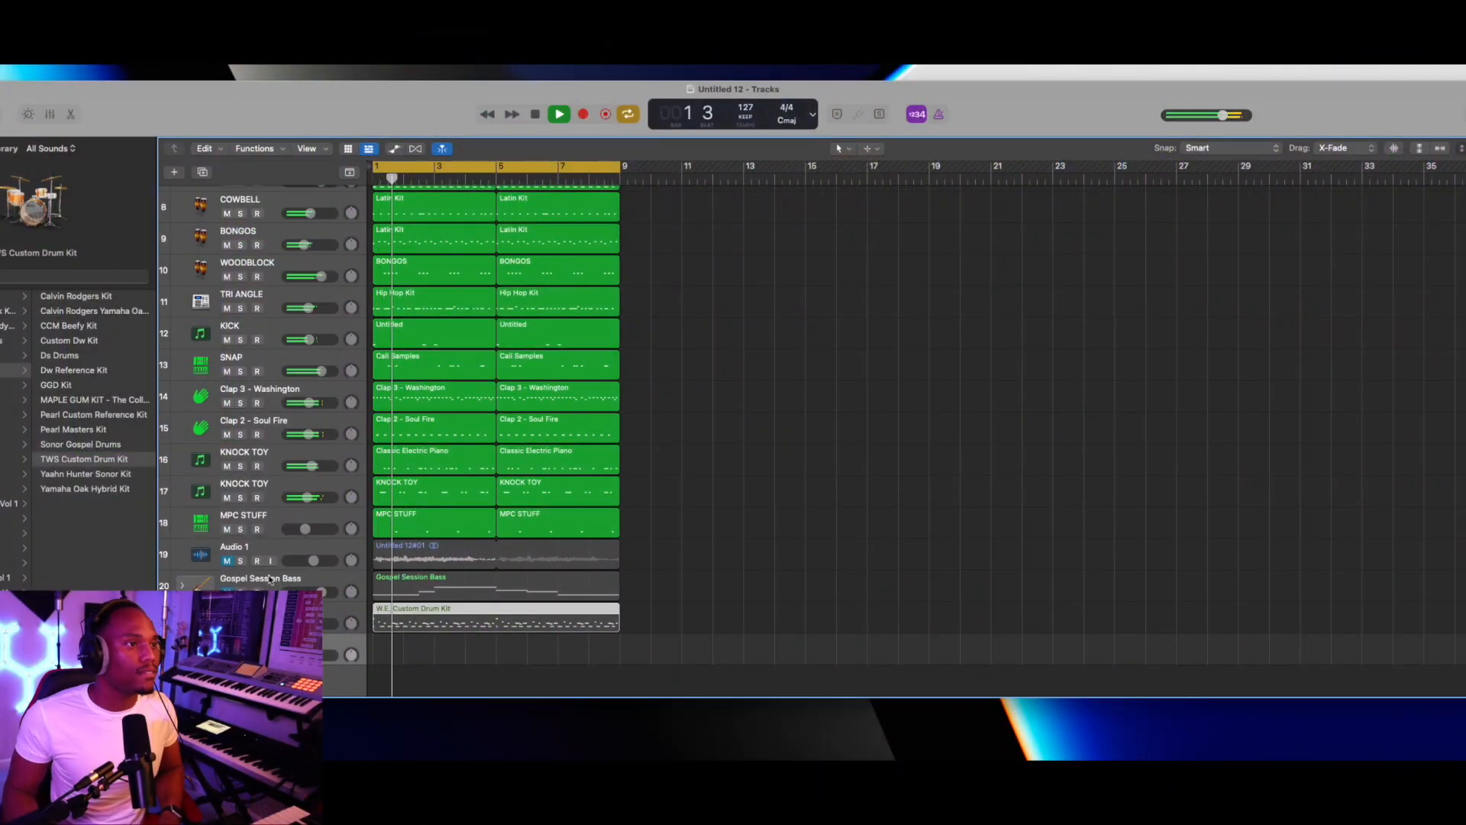
left_click_drag(307, 529, 315, 531)
left_click(312, 529)
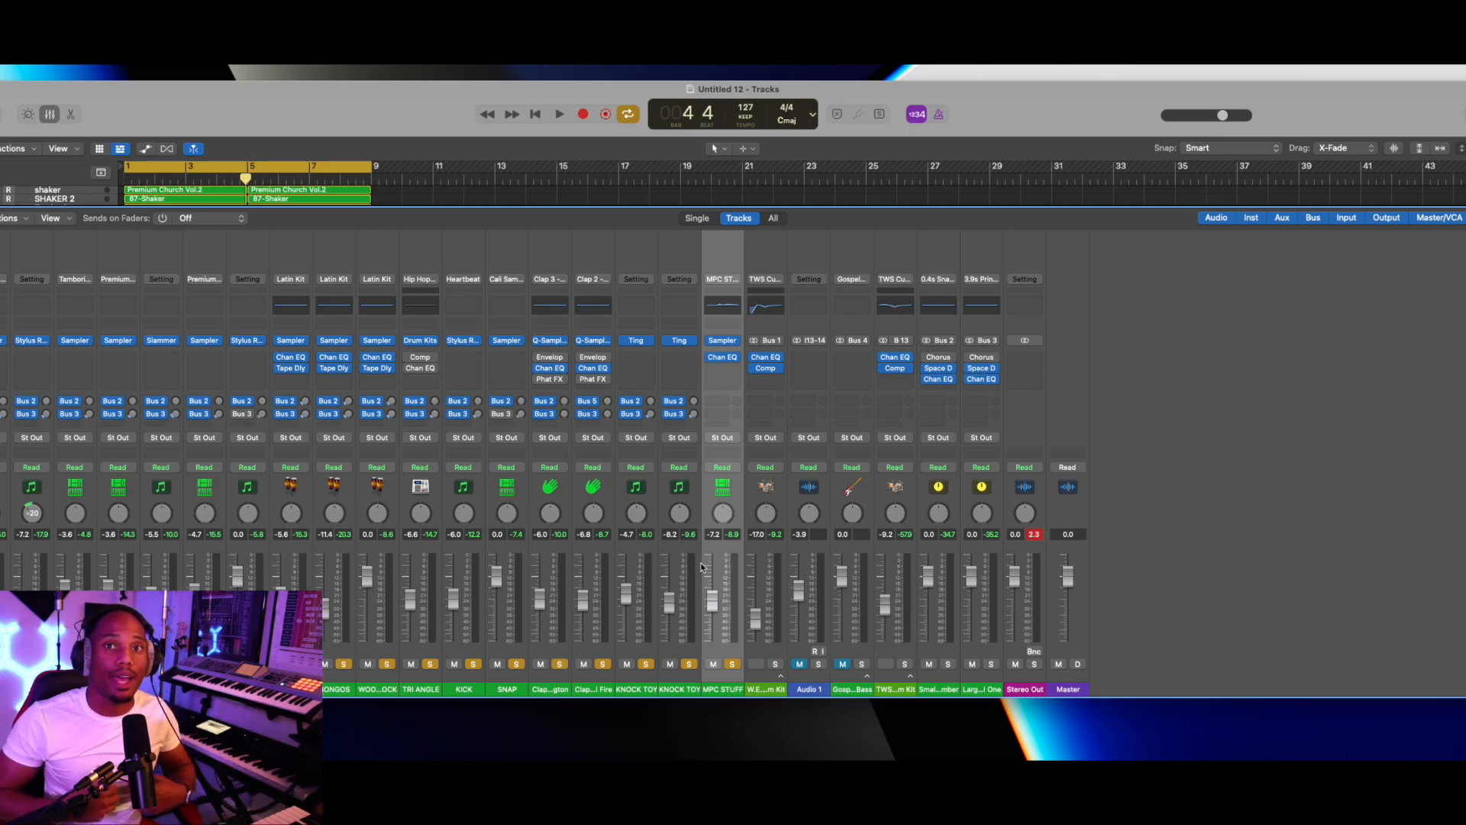
Spread the percussion channels in stereo with COWBELL panned right, and lower all percussion and drum faders together by about 1.5 dB.
key("space")
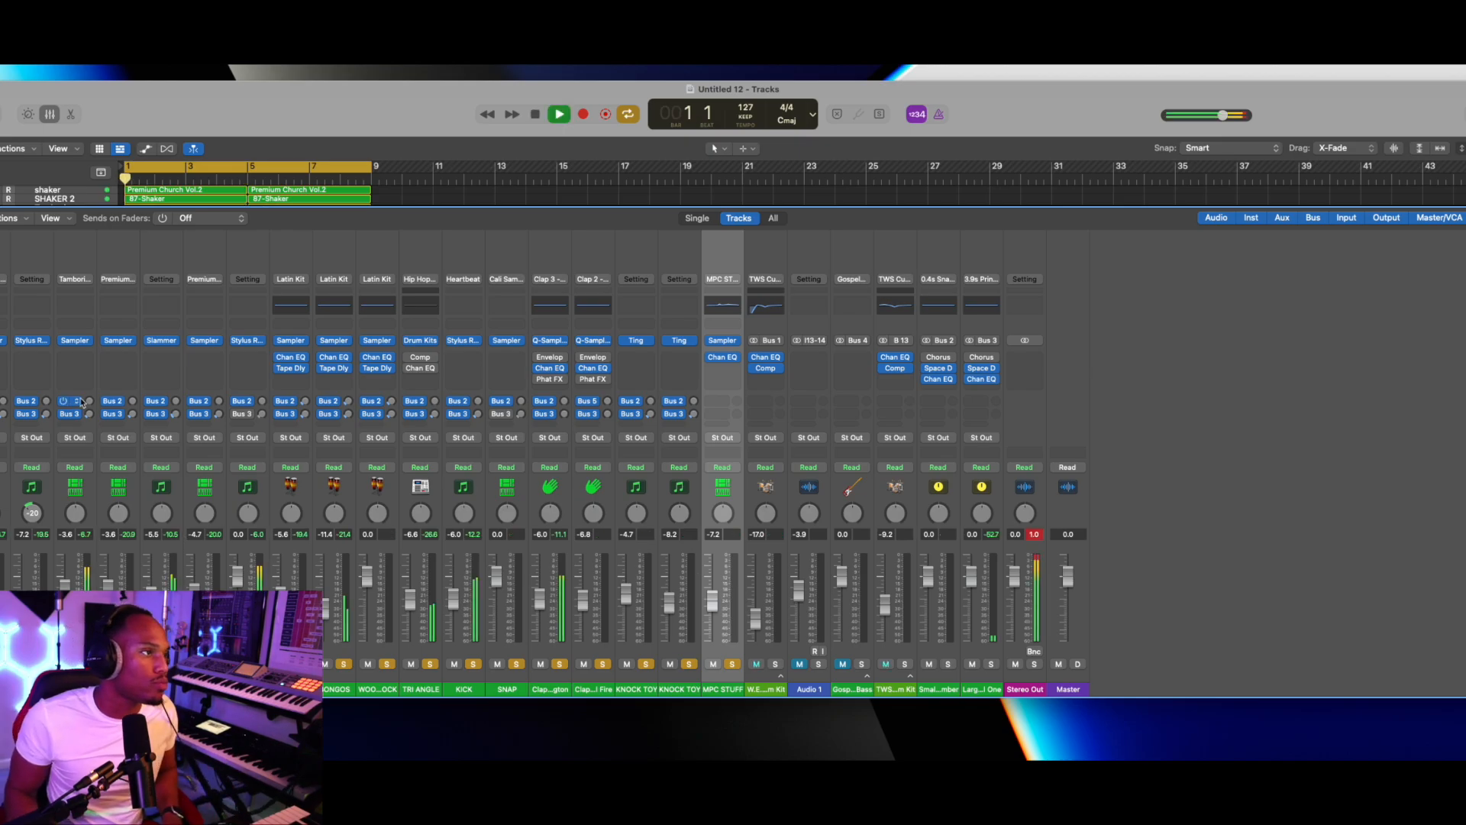
left_click_drag(291, 512, 291, 484)
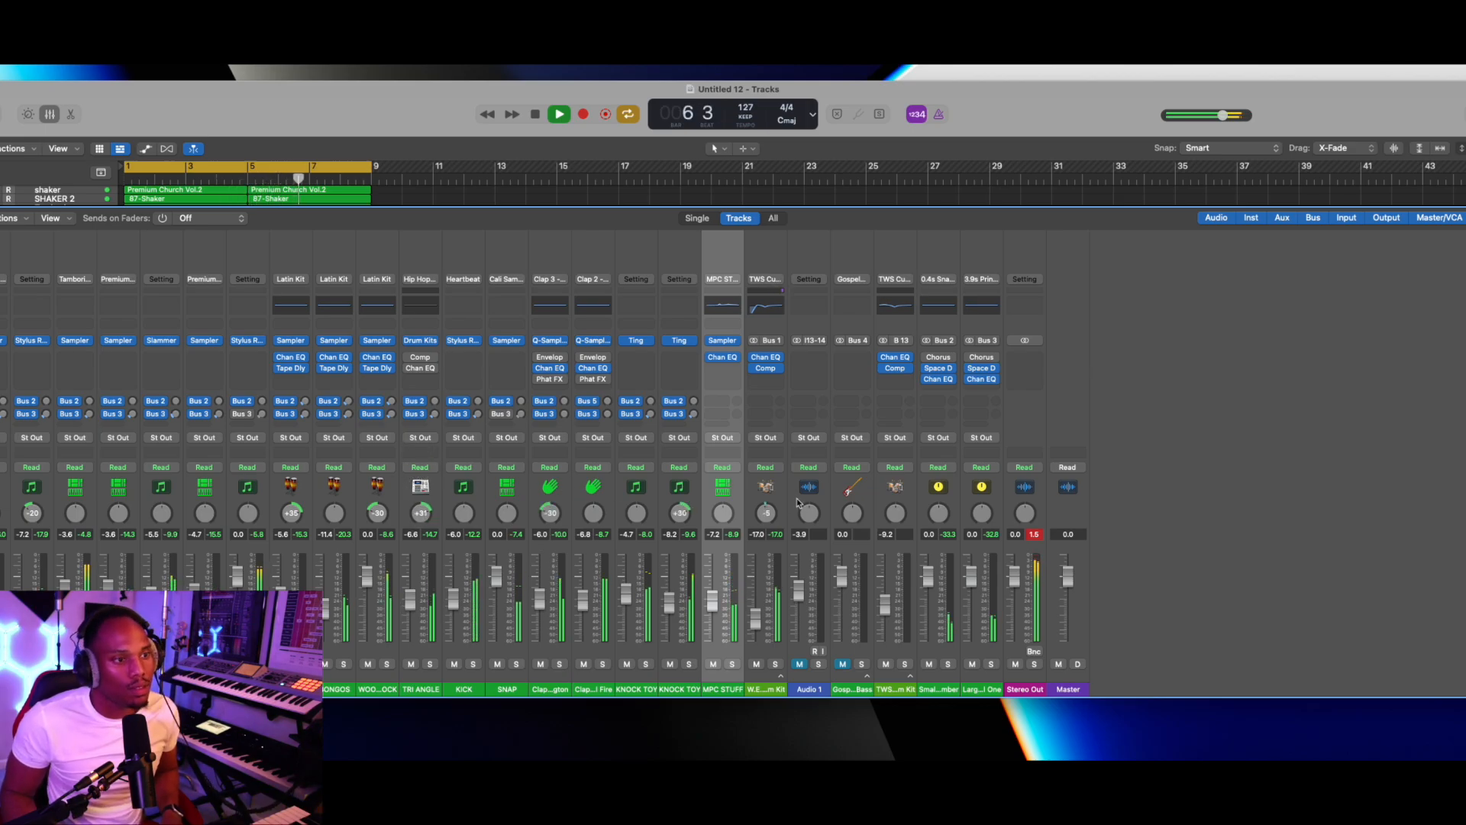
left_click_drag(769, 487, 2, 436)
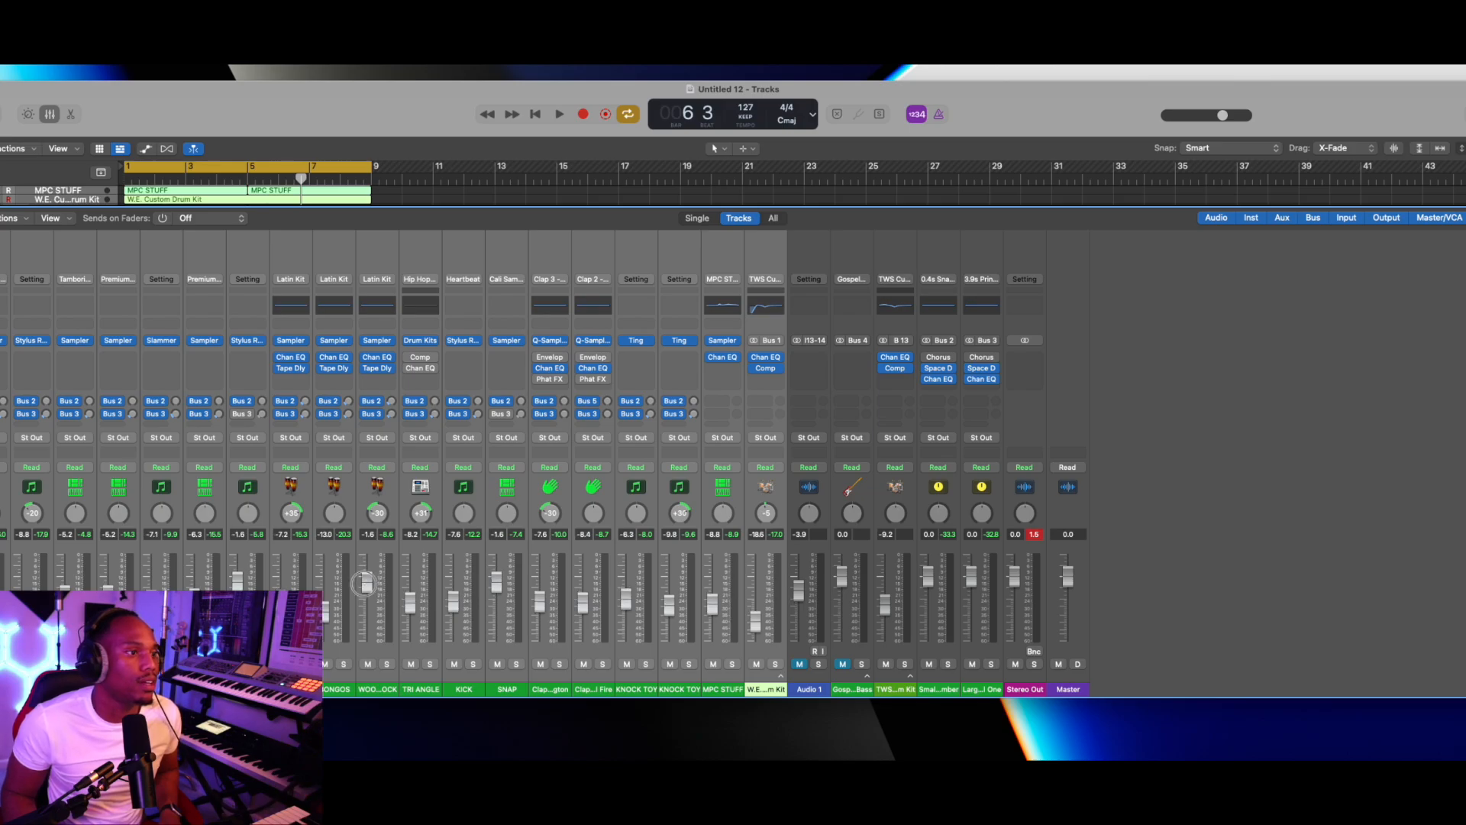
Insert Gold Clip in stereo on the Stereo Out channel and load its 06 Modern +6 preset.
key("space")
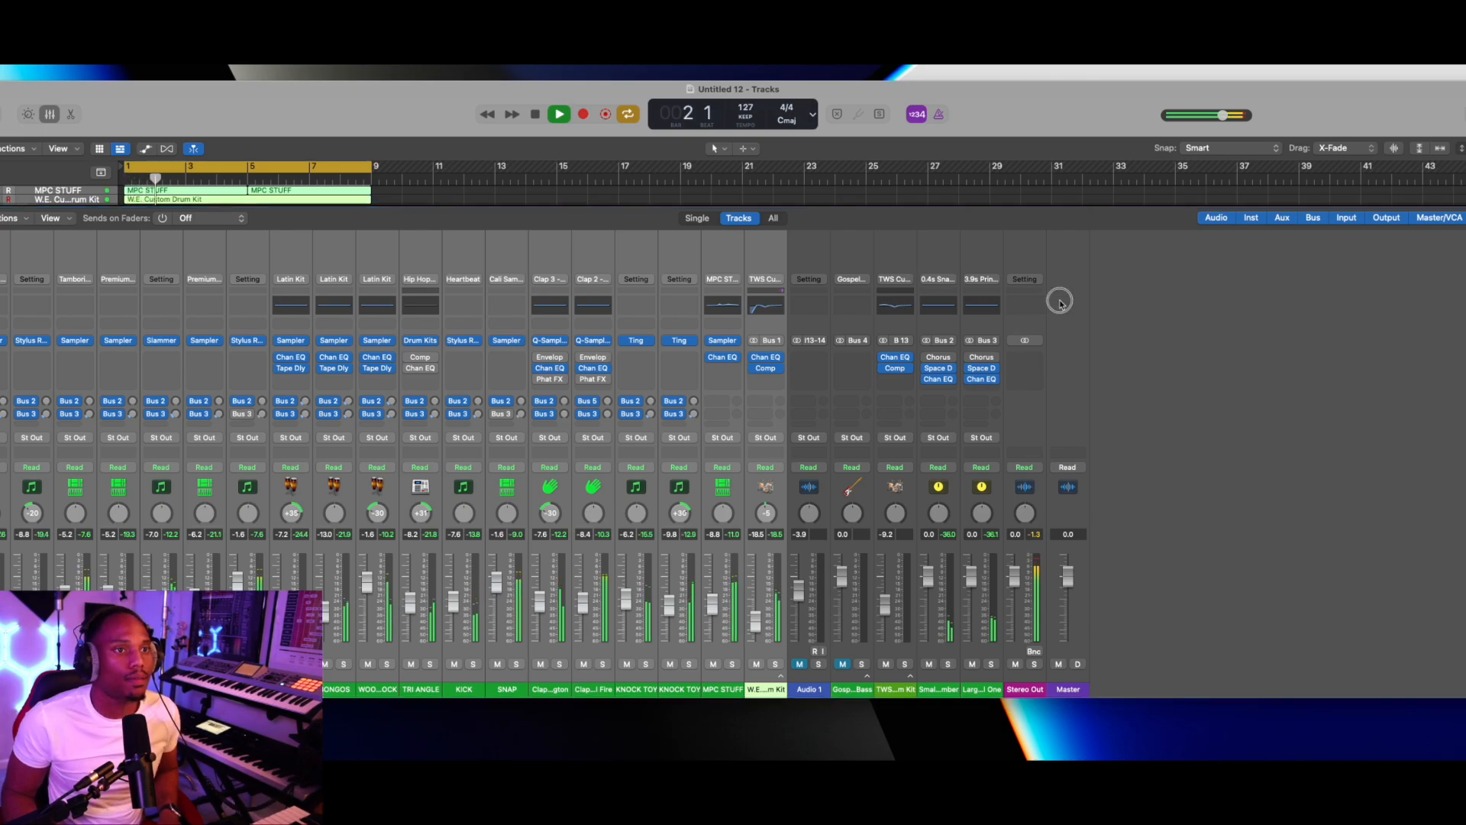
left_click(1029, 357)
mouse_move(1063, 420)
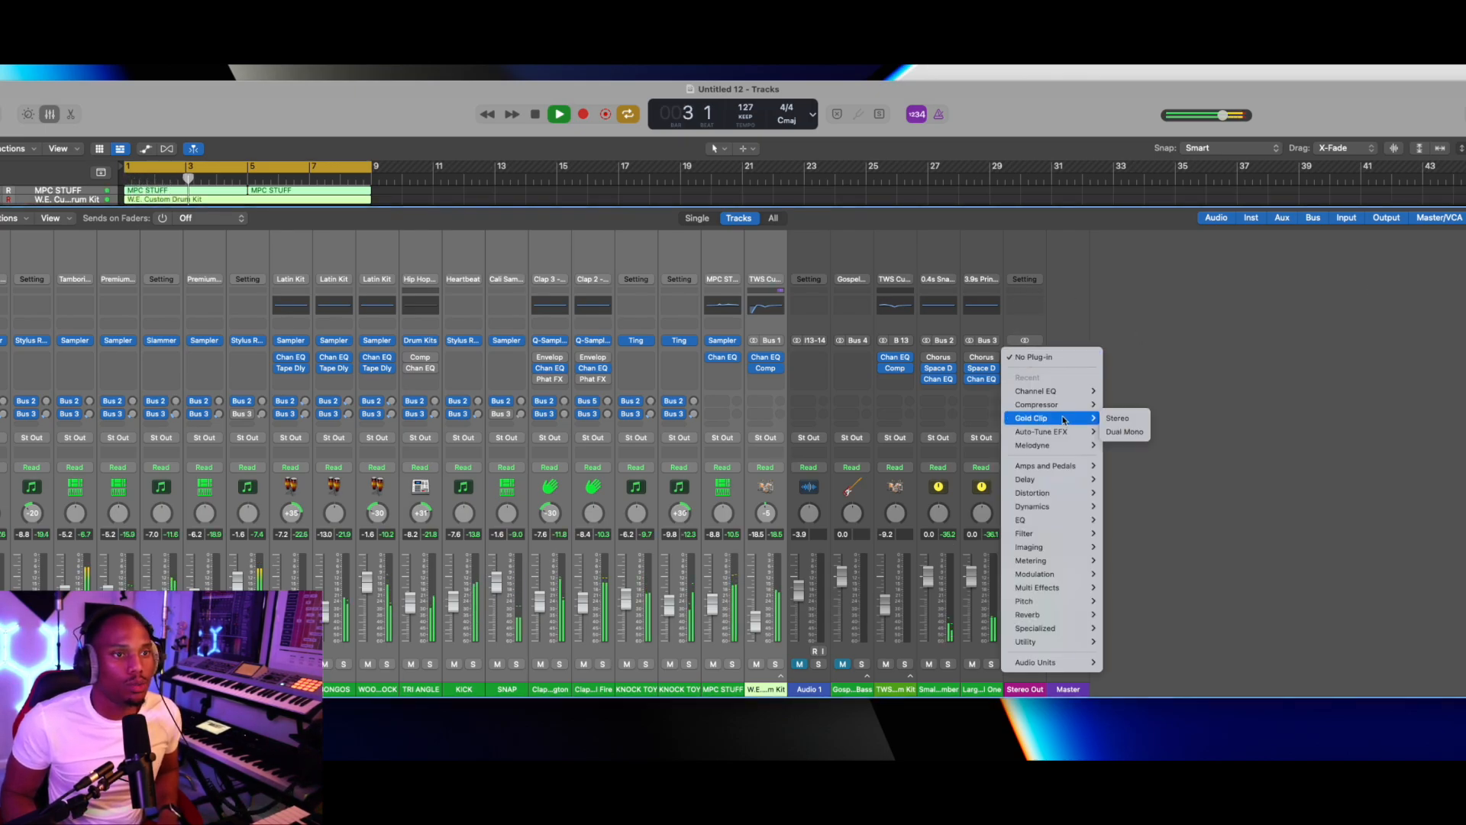
left_click(1115, 418)
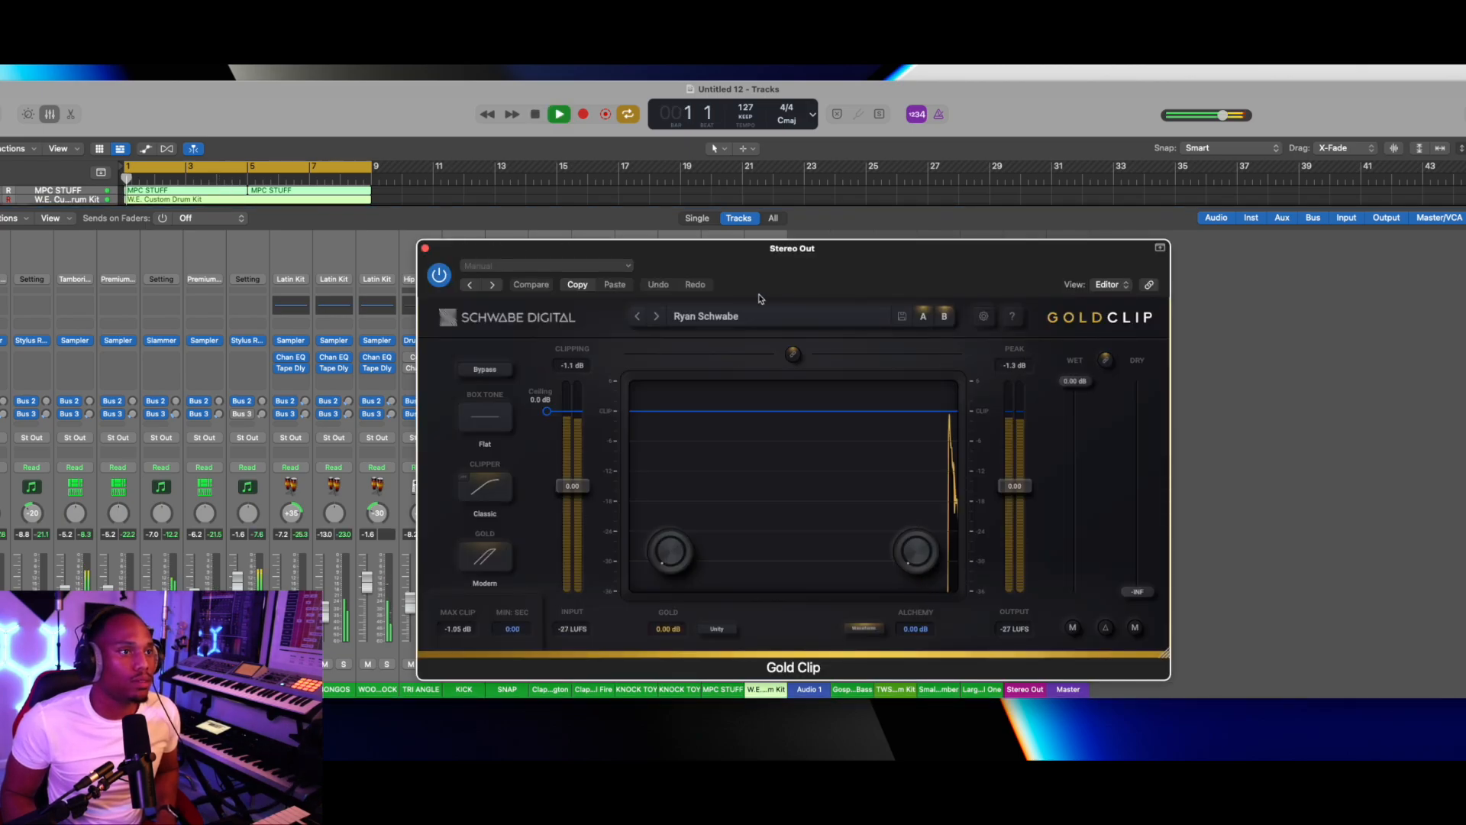
left_click_drag(680, 226, 645, 212)
left_click(584, 260)
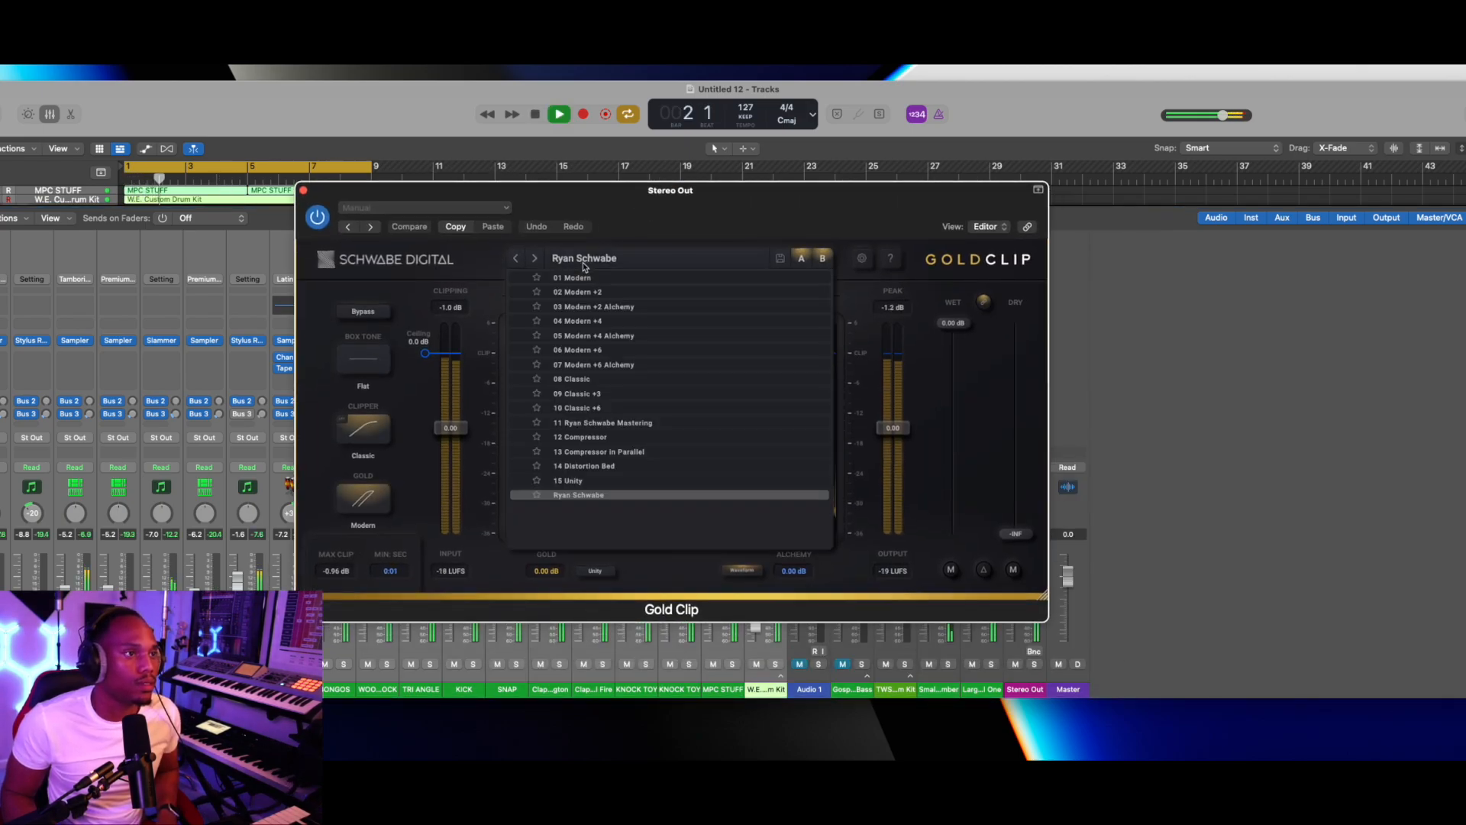
left_click(580, 350)
left_click_drag(670, 208, 405, 161)
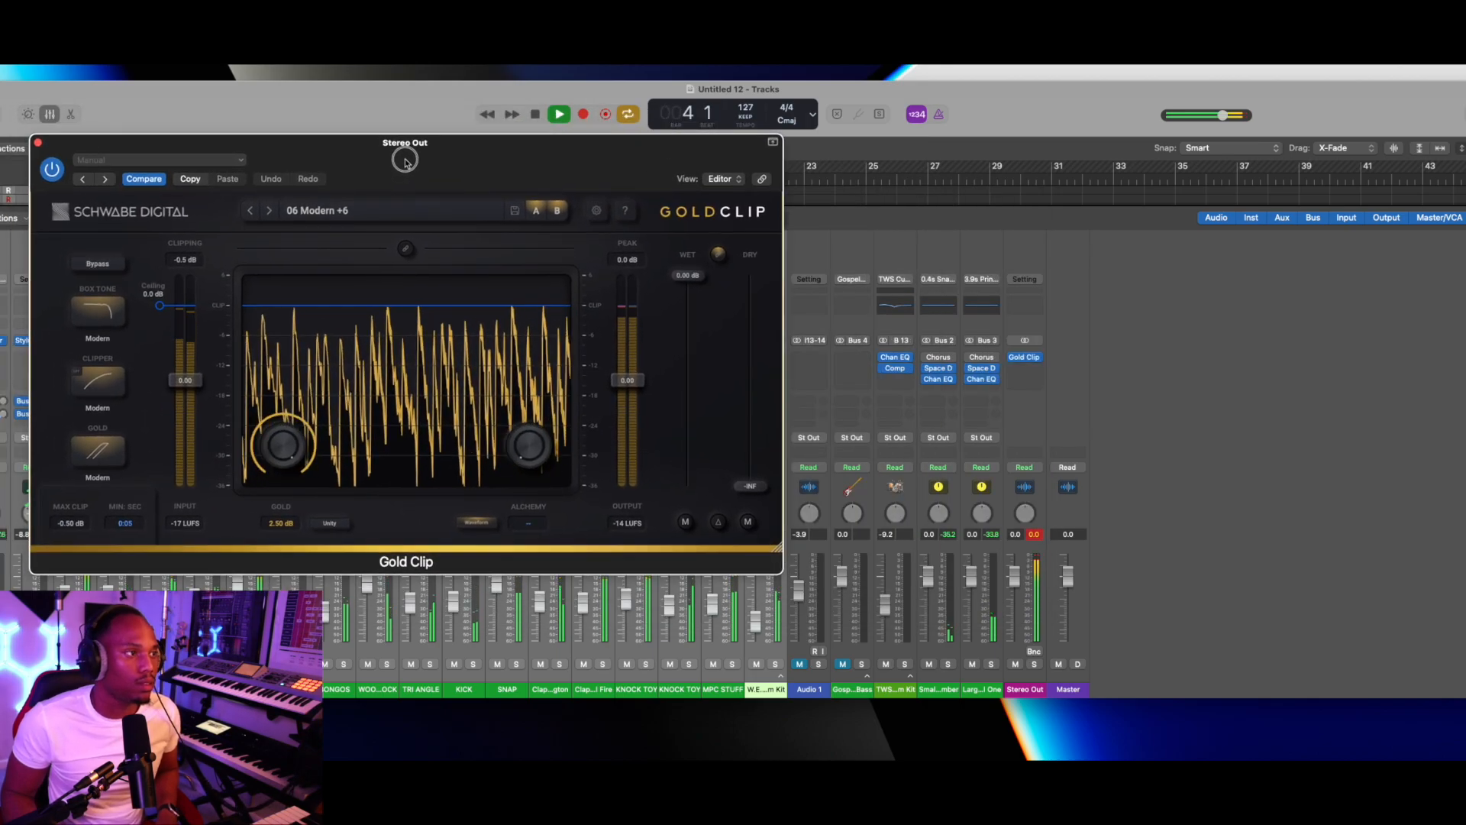
left_click(37, 142)
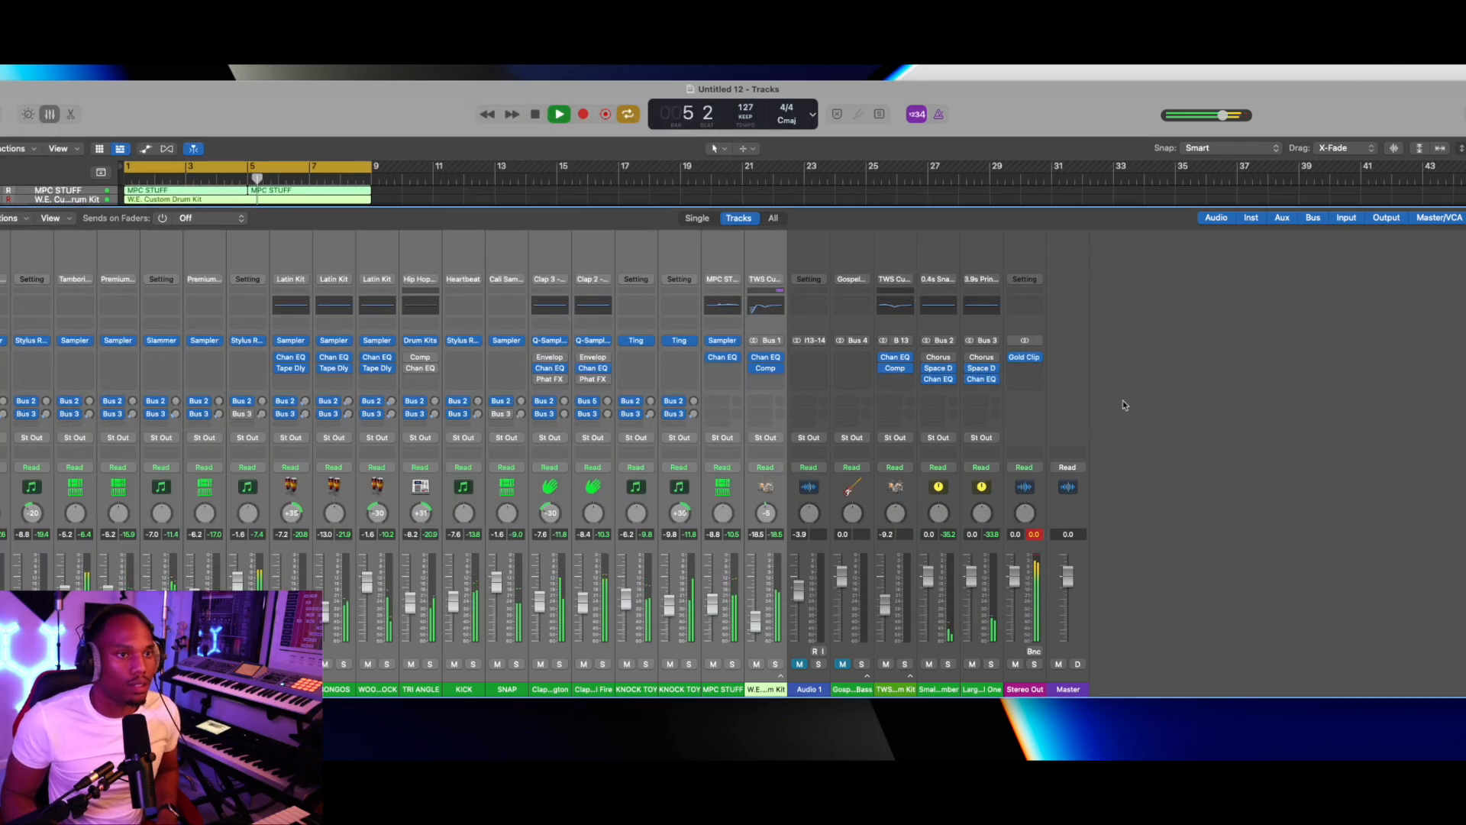
Add Waves GW MixCentric (s) in stereo after Gold Clip on the Stereo Out and set its intensity to about 11.3.
left_click(1031, 372)
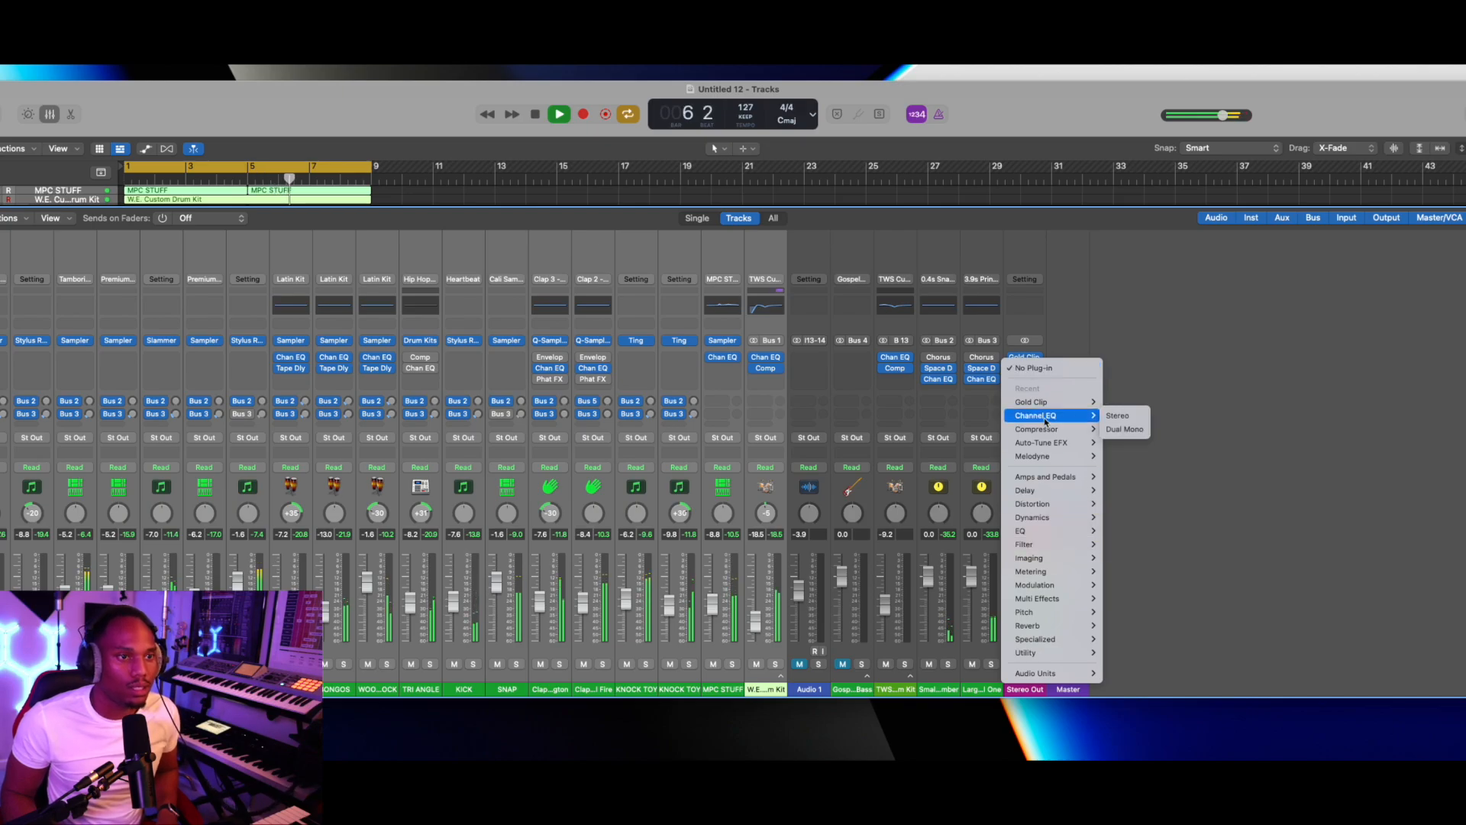
mouse_move(1039, 673)
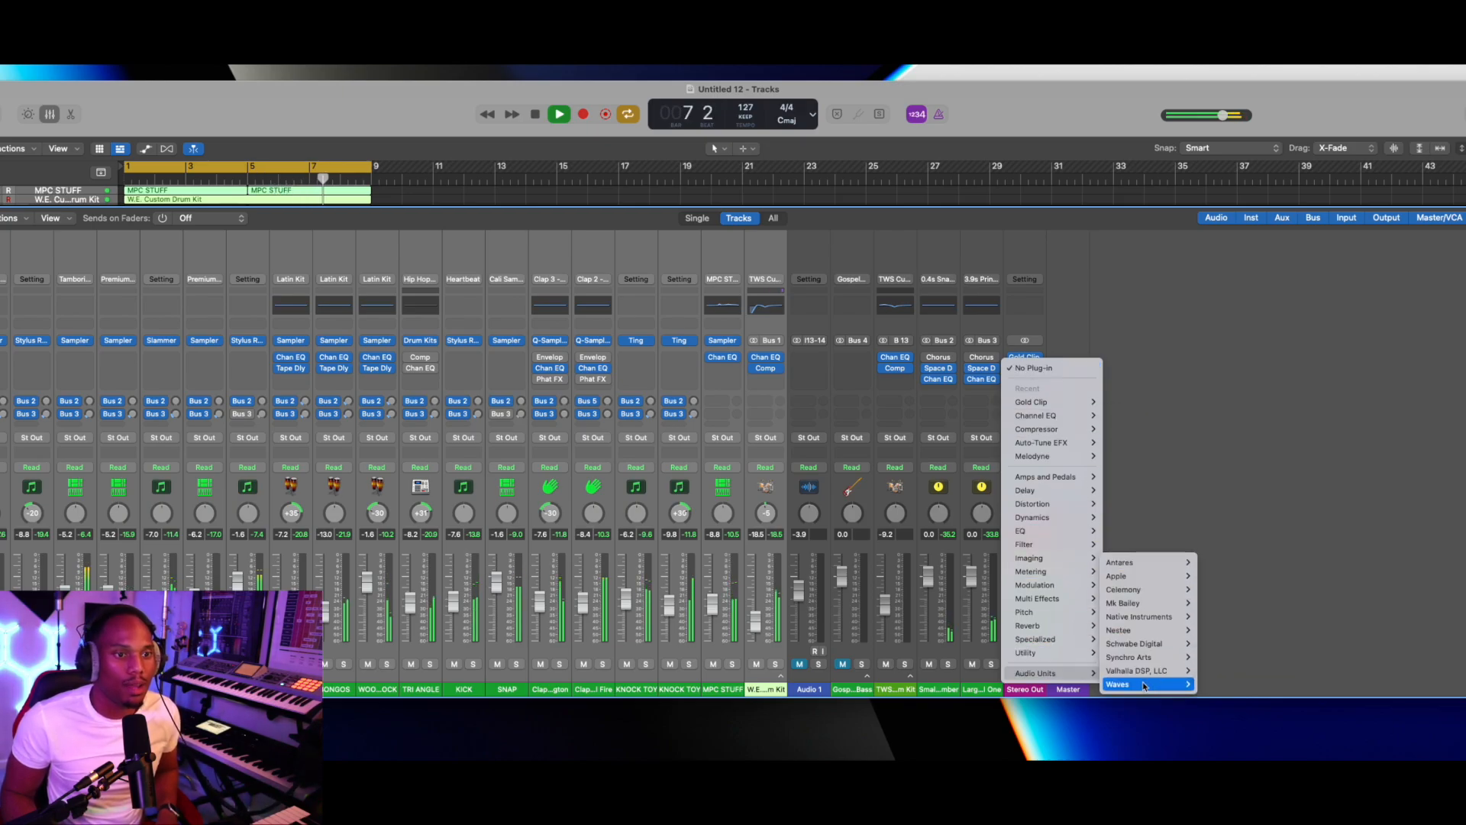
mouse_move(1126, 685)
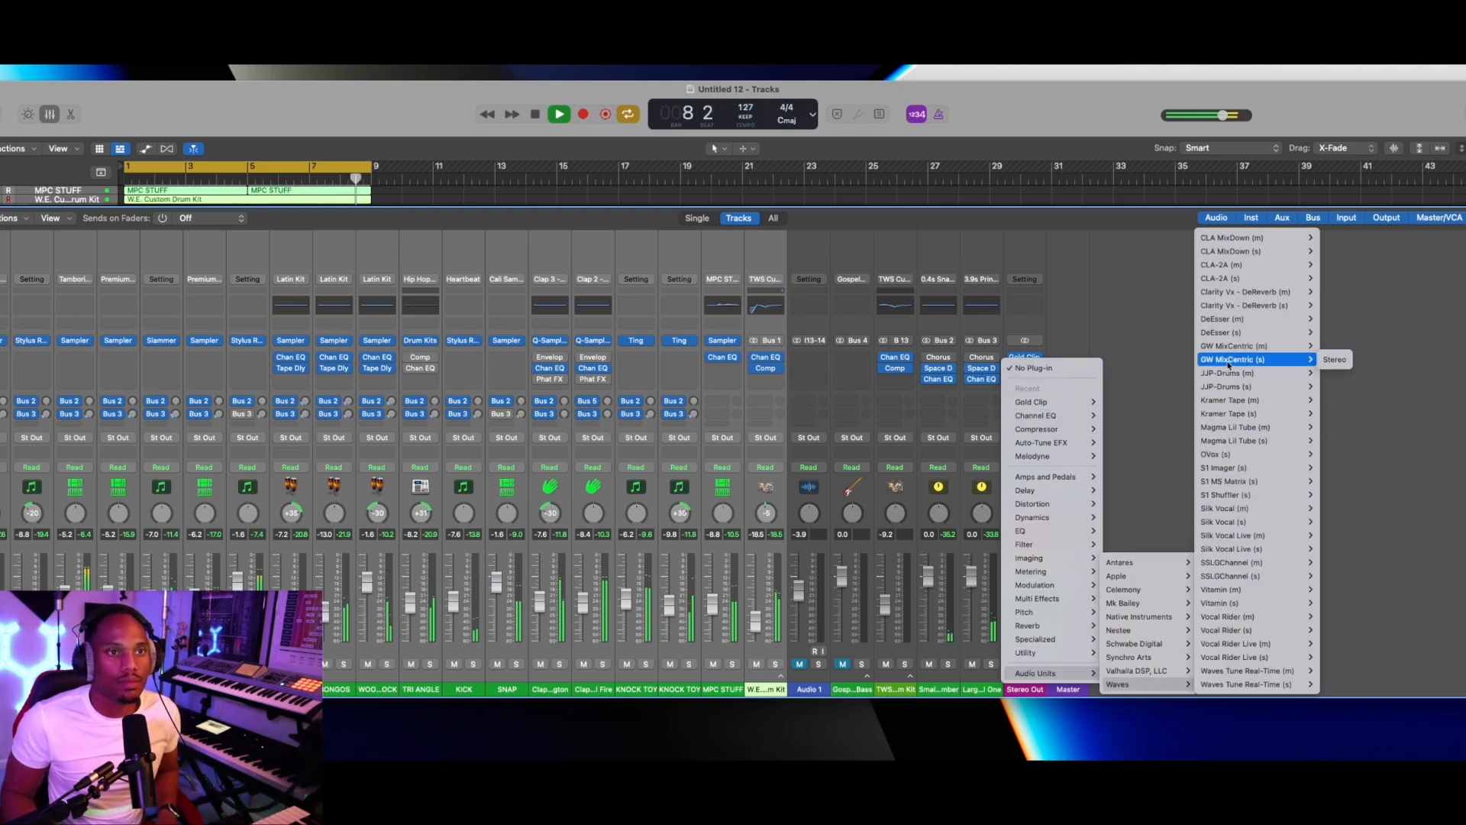
left_click(1335, 359)
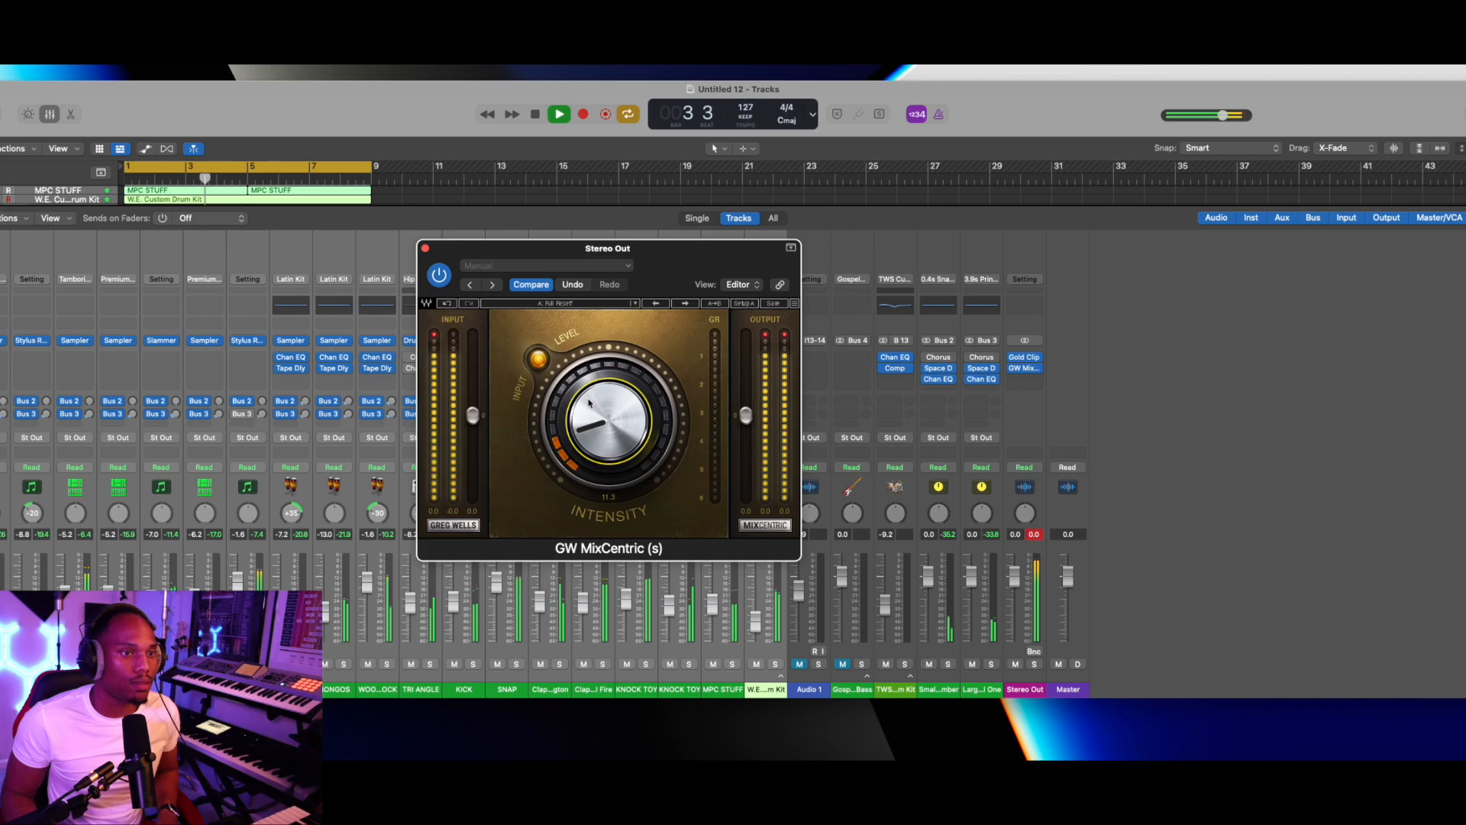
left_click(425, 249)
key("x")
key("space")
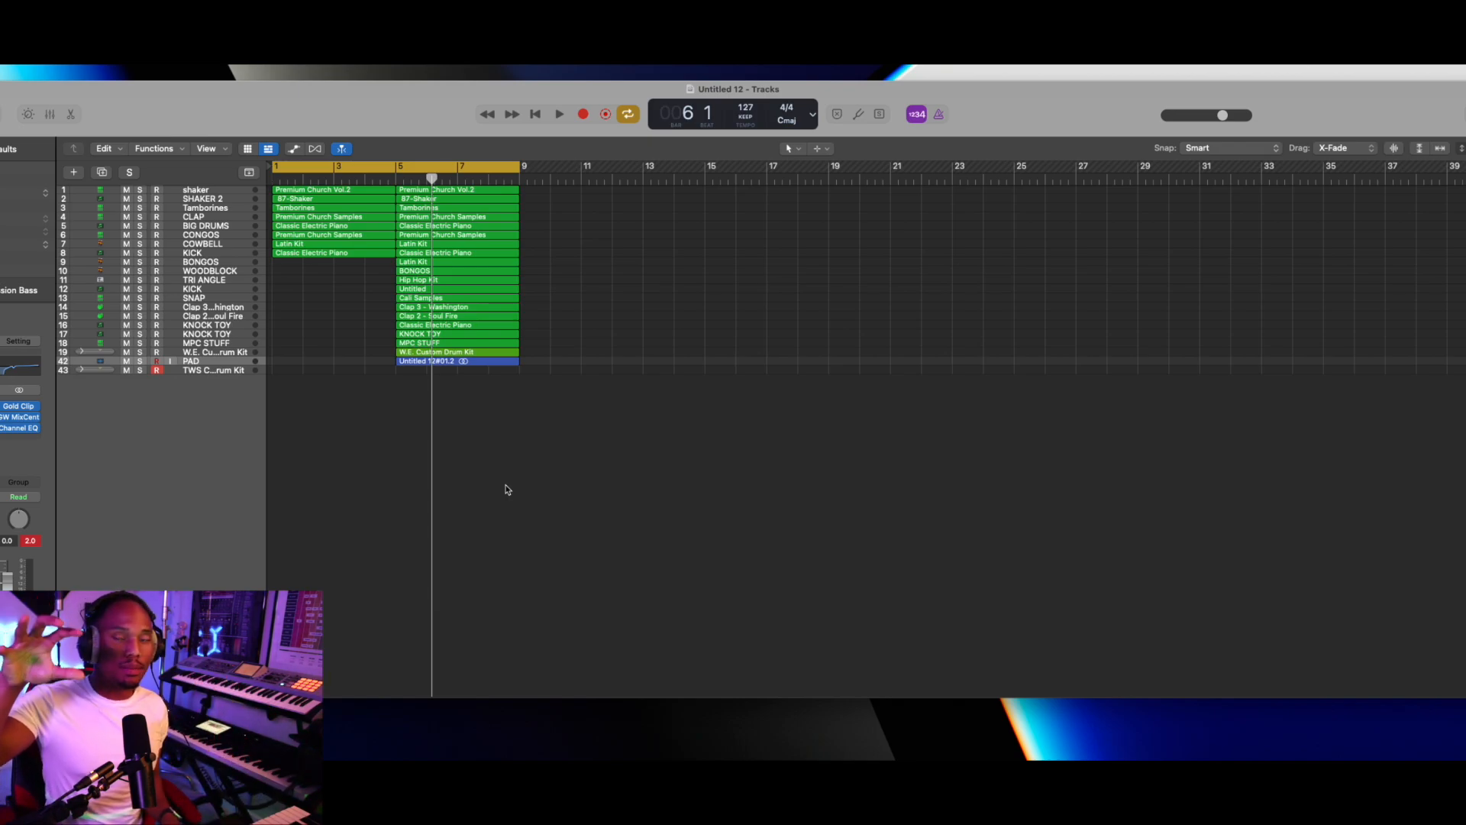
Play back the loop briefly, then mute the PAD track and accept the offline 24-bit Wave bounce settings for the eight bars.
key("space")
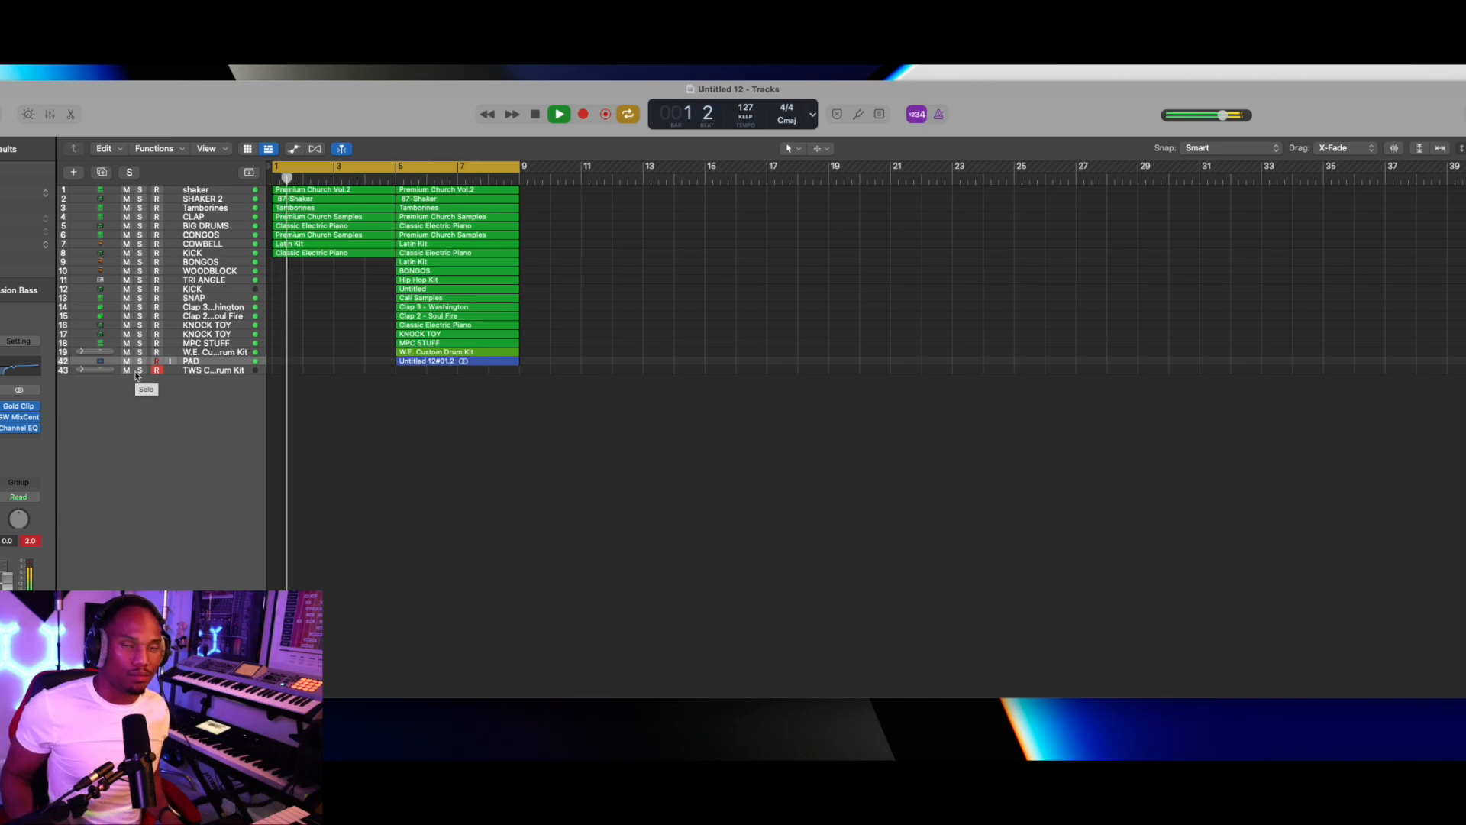
key("space")
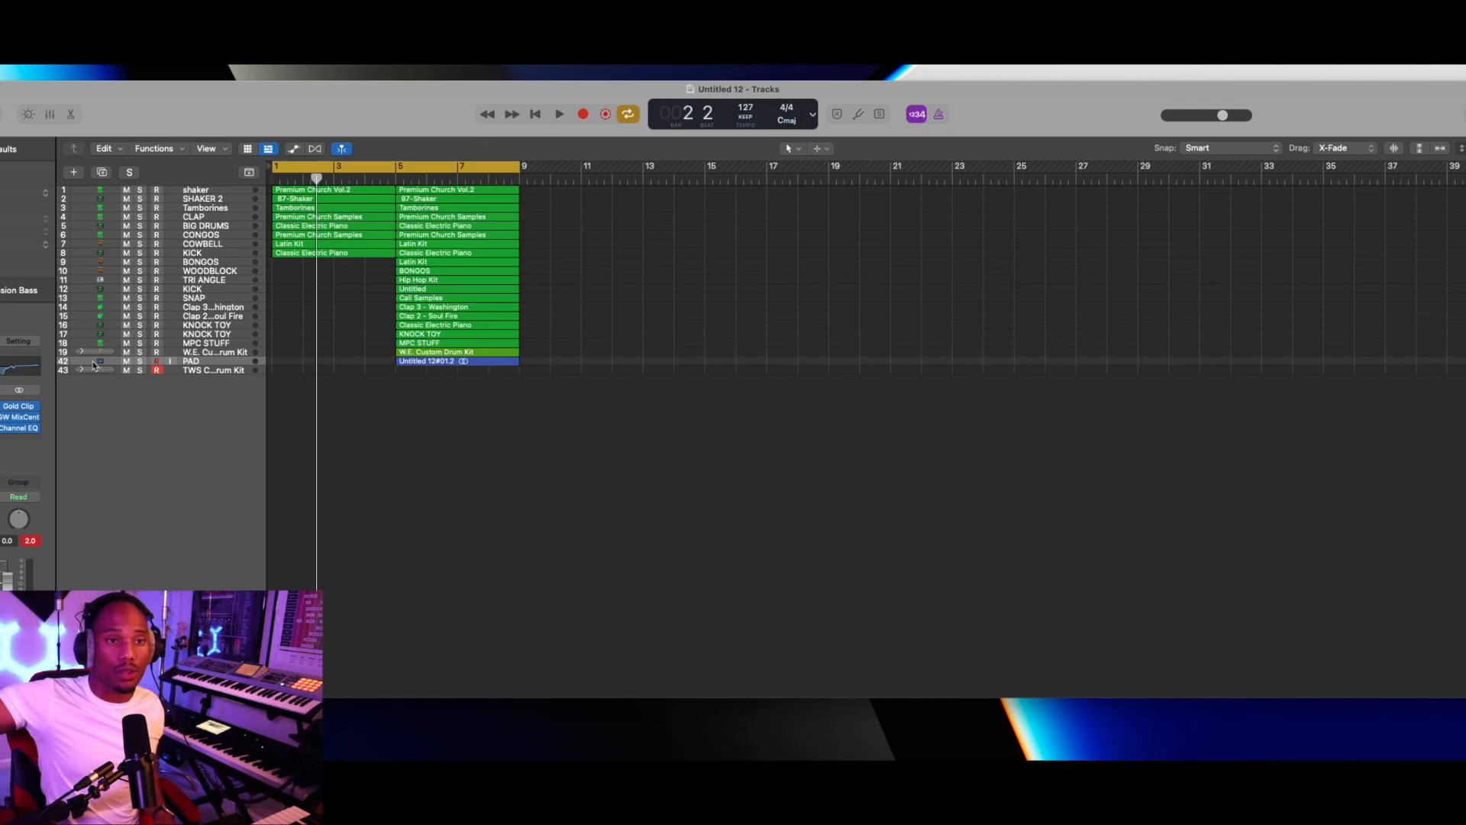
left_click(127, 362)
key("super+b")
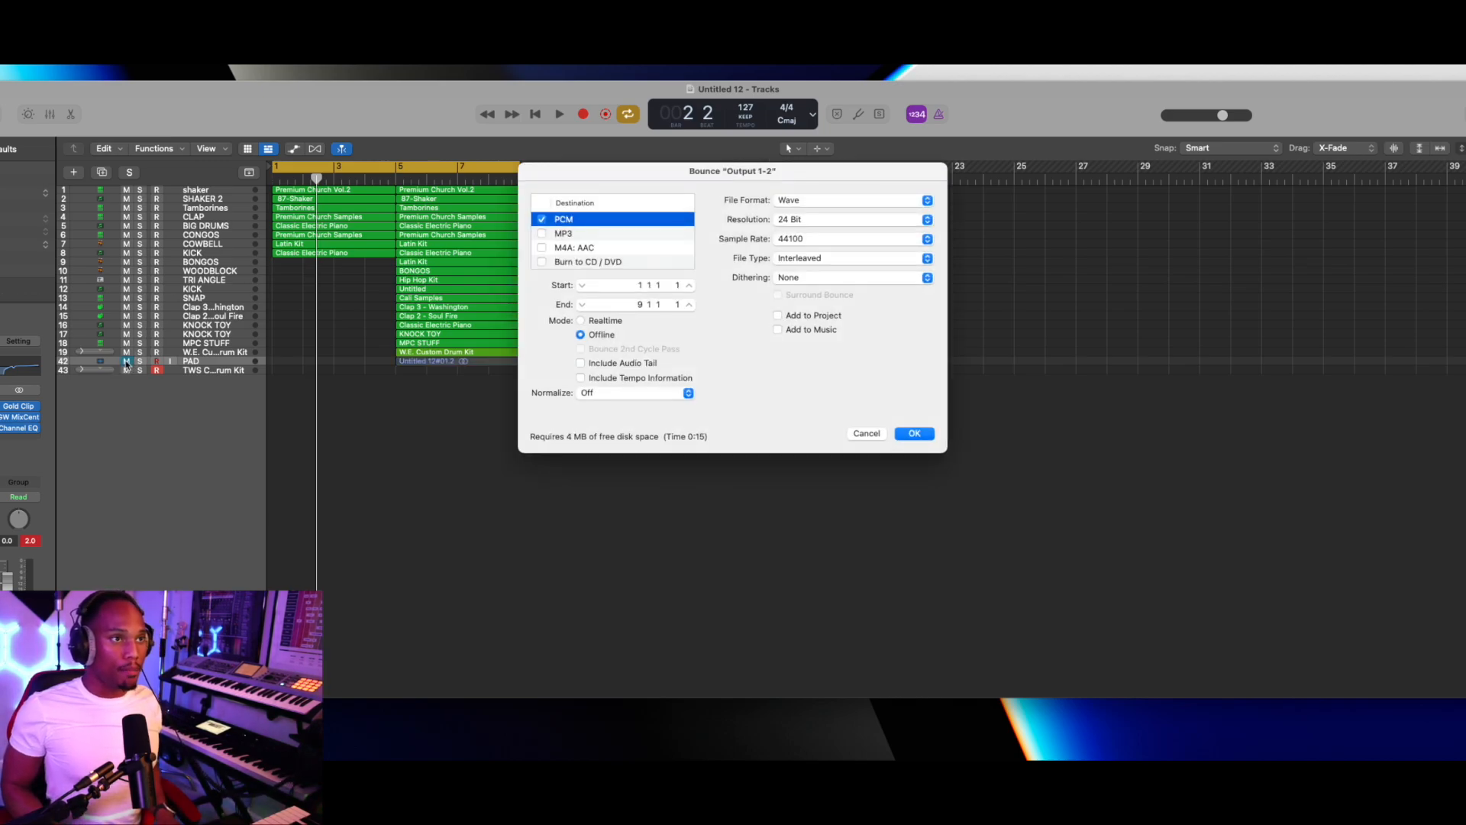
key("Return")
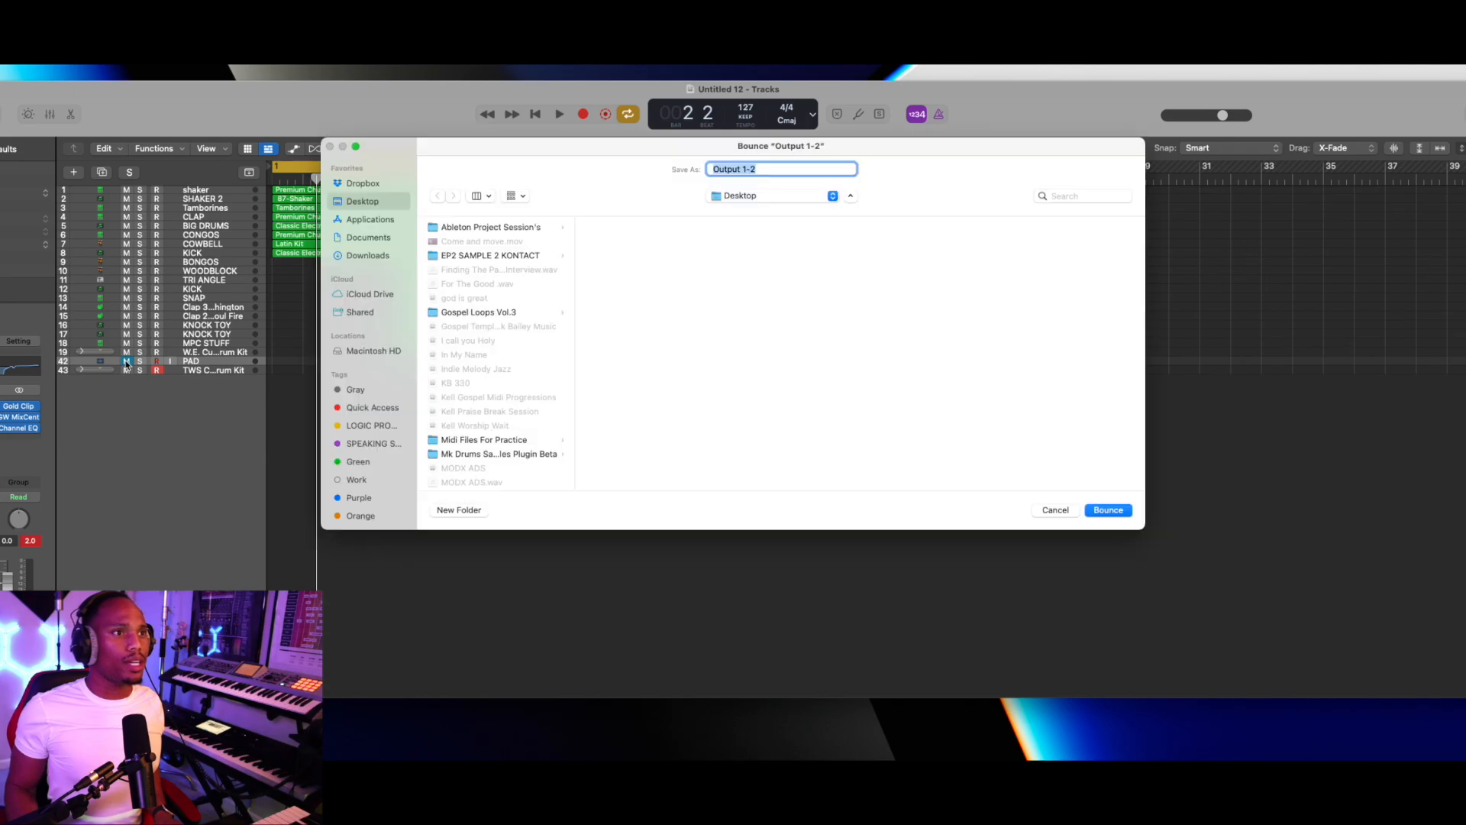
Create a folder named "Praise Elevation Worship 127 BPM" inside Documents as the bounce destination.
left_click(364, 238)
left_click(459, 510)
type("Praise Elevation Worship 127 BPM")
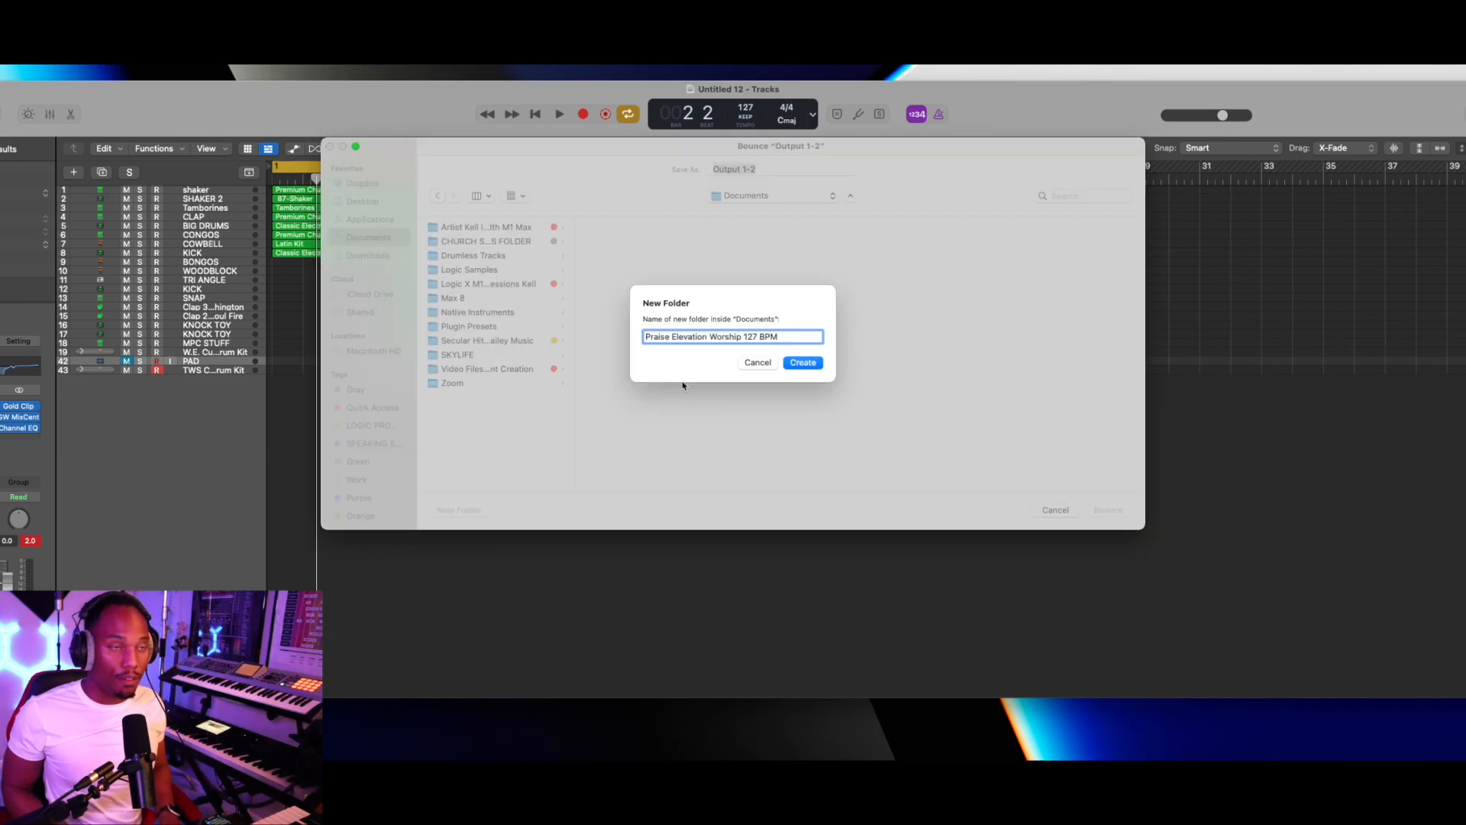
key("Return")
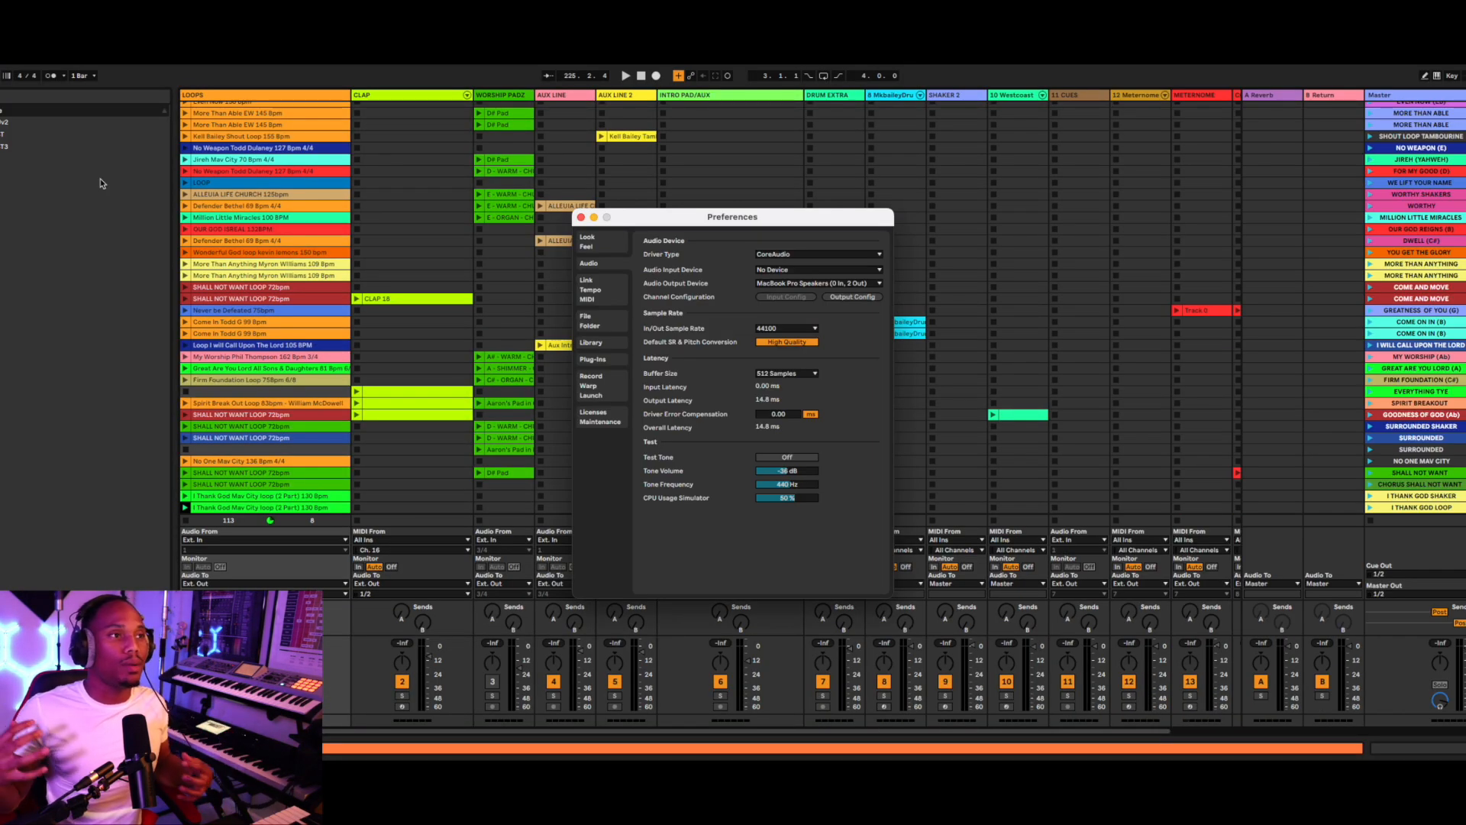
In Ableton Live, insert a scene below I THANK GOD LOOP and name it PRAISE INTRO.
left_click(788, 283)
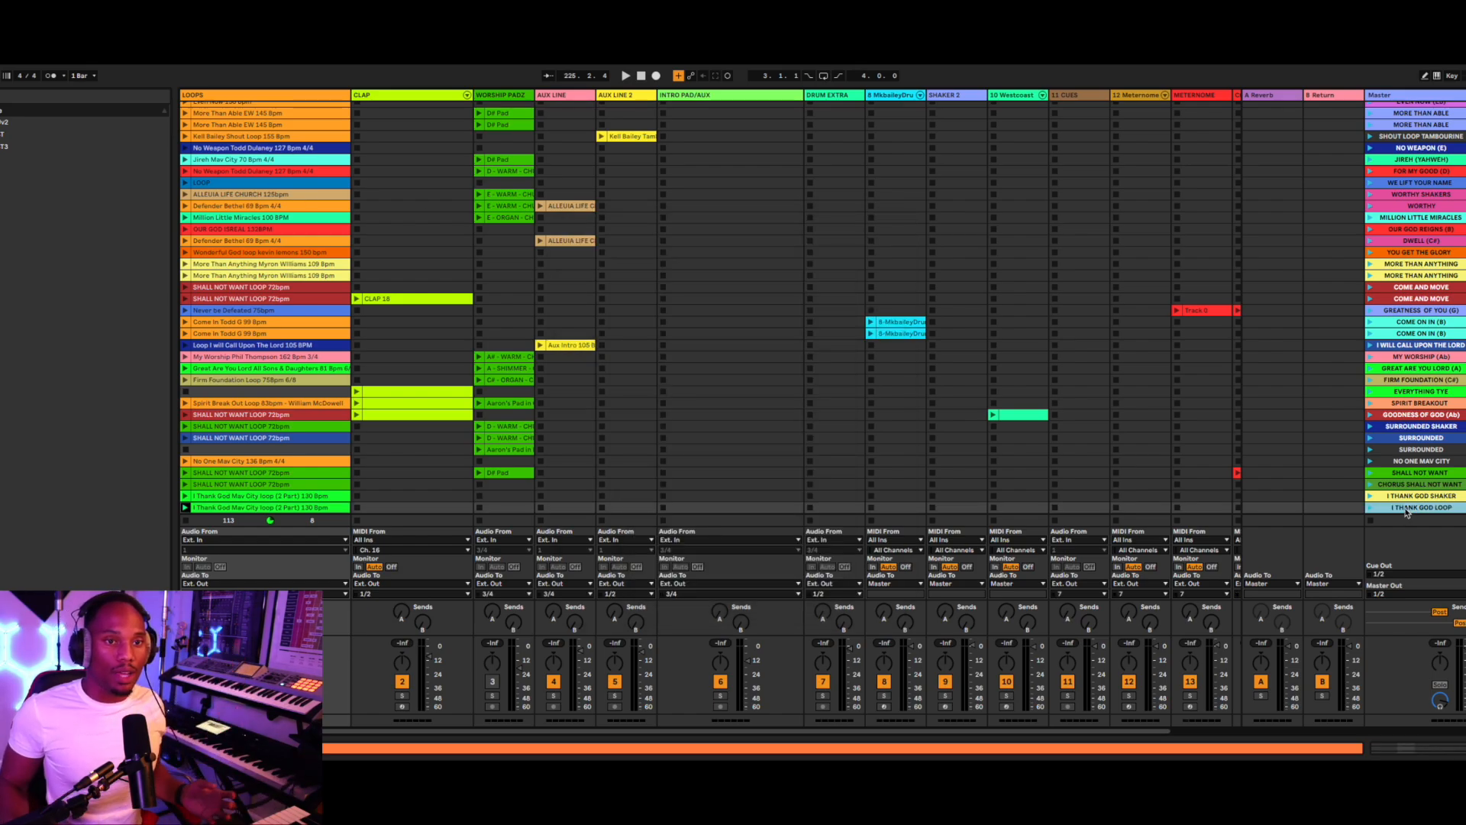
right_click(1408, 512)
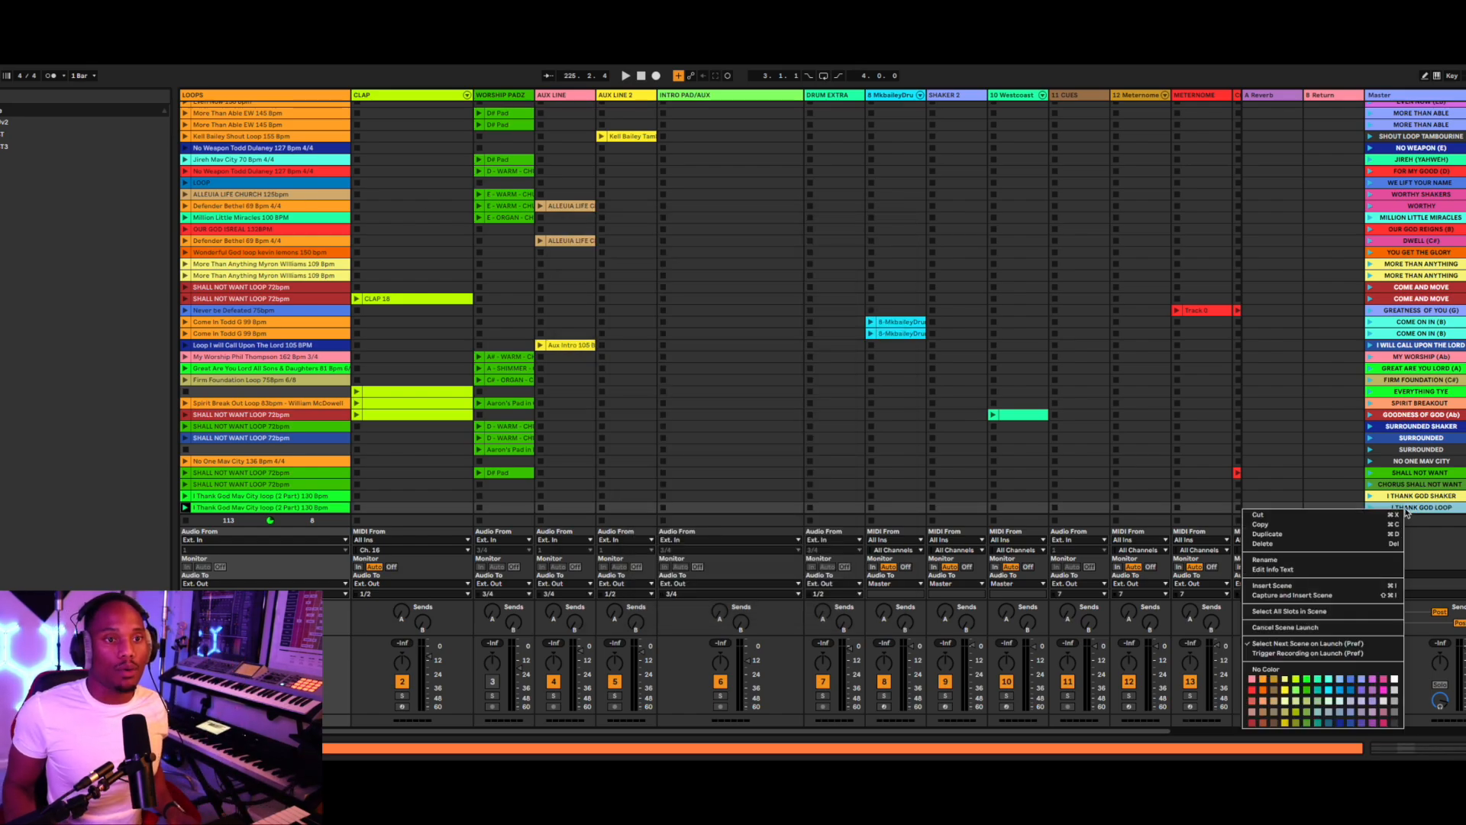
left_click(1257, 585)
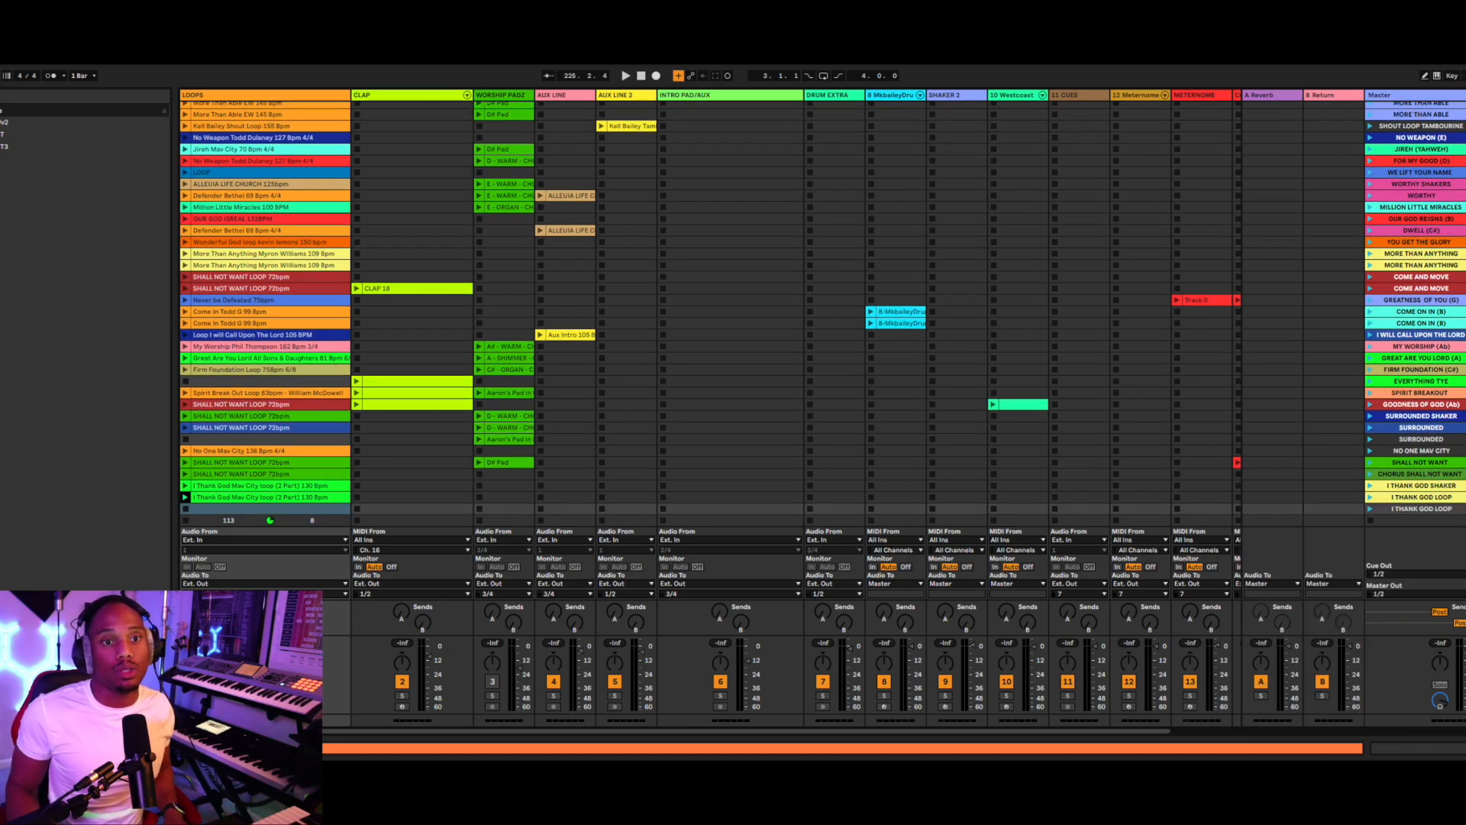
right_click(1419, 511)
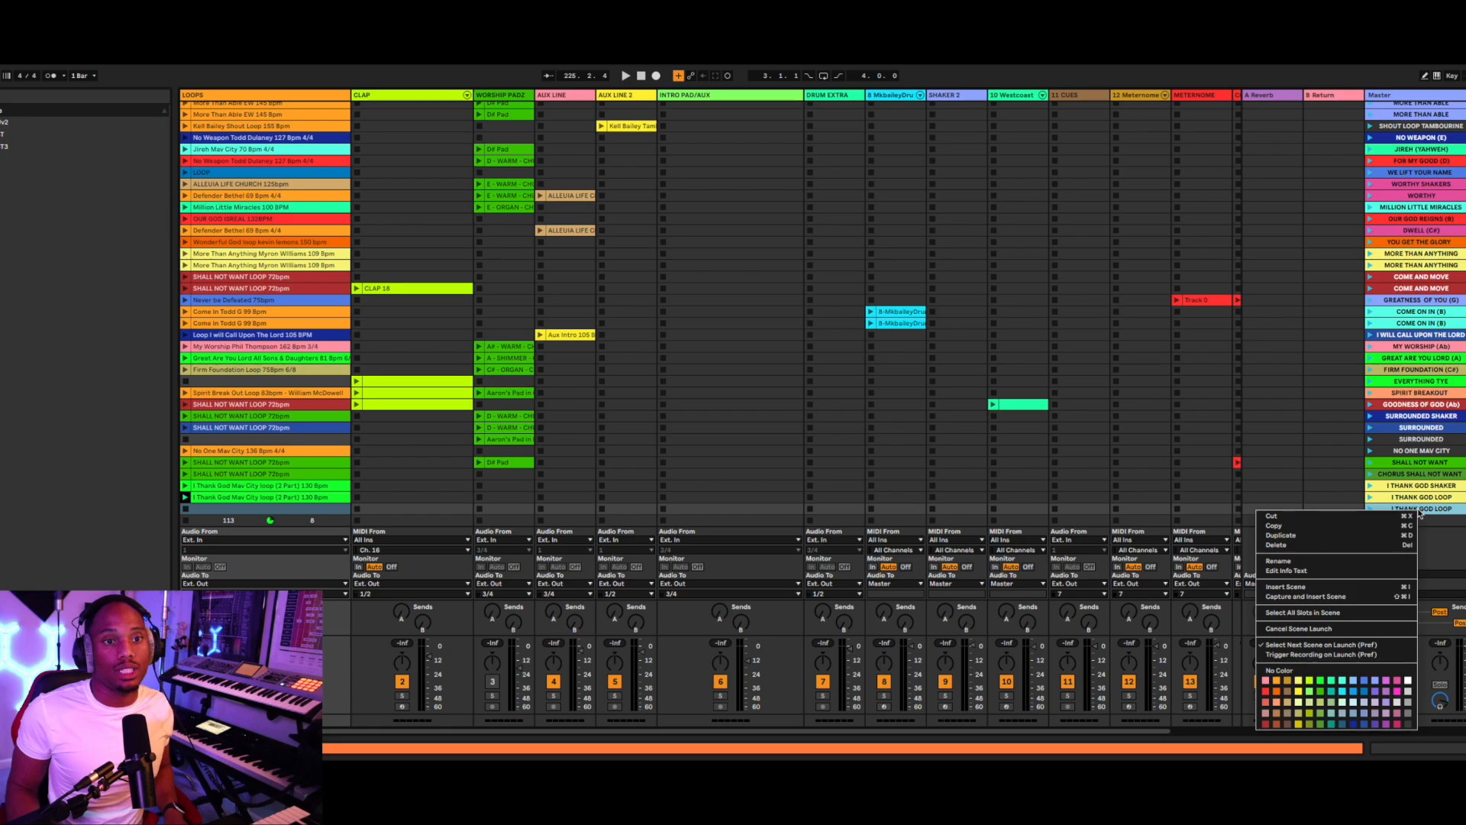
left_click(1303, 561)
type("PRAISE")
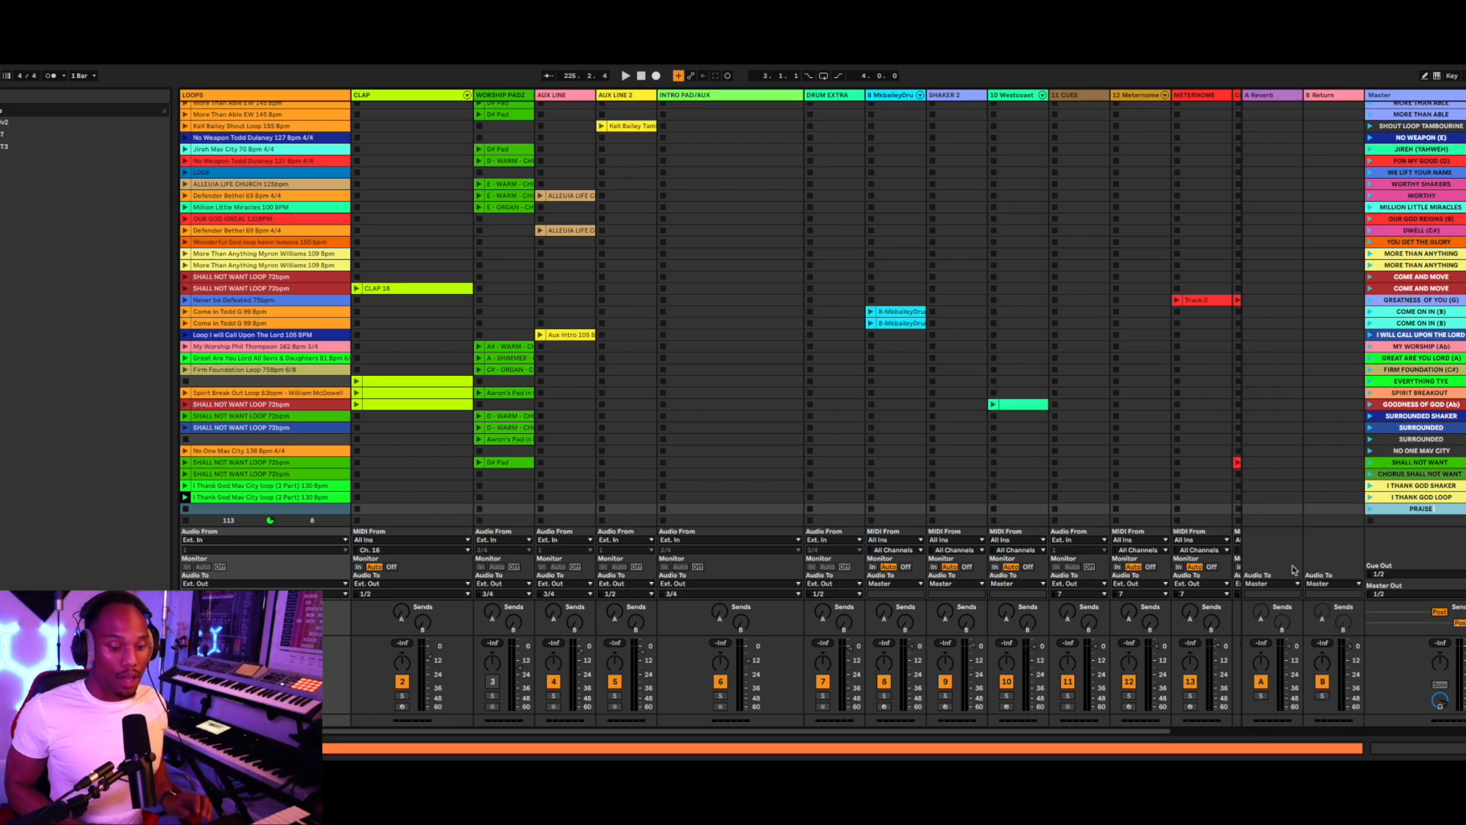
type(" INTRO")
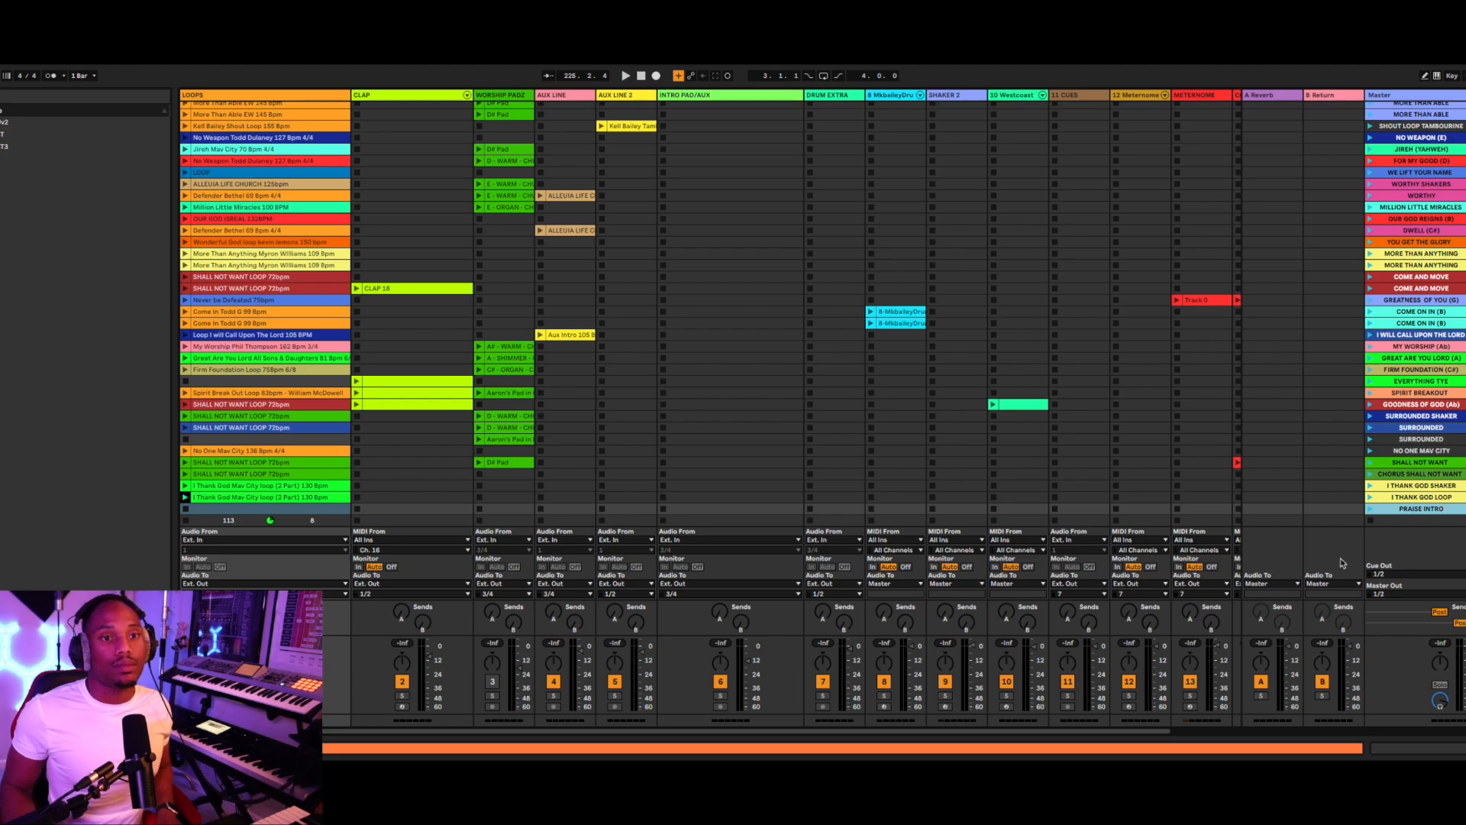
Color the PRAISE INTRO scene orange and duplicate it.
right_click(1408, 510)
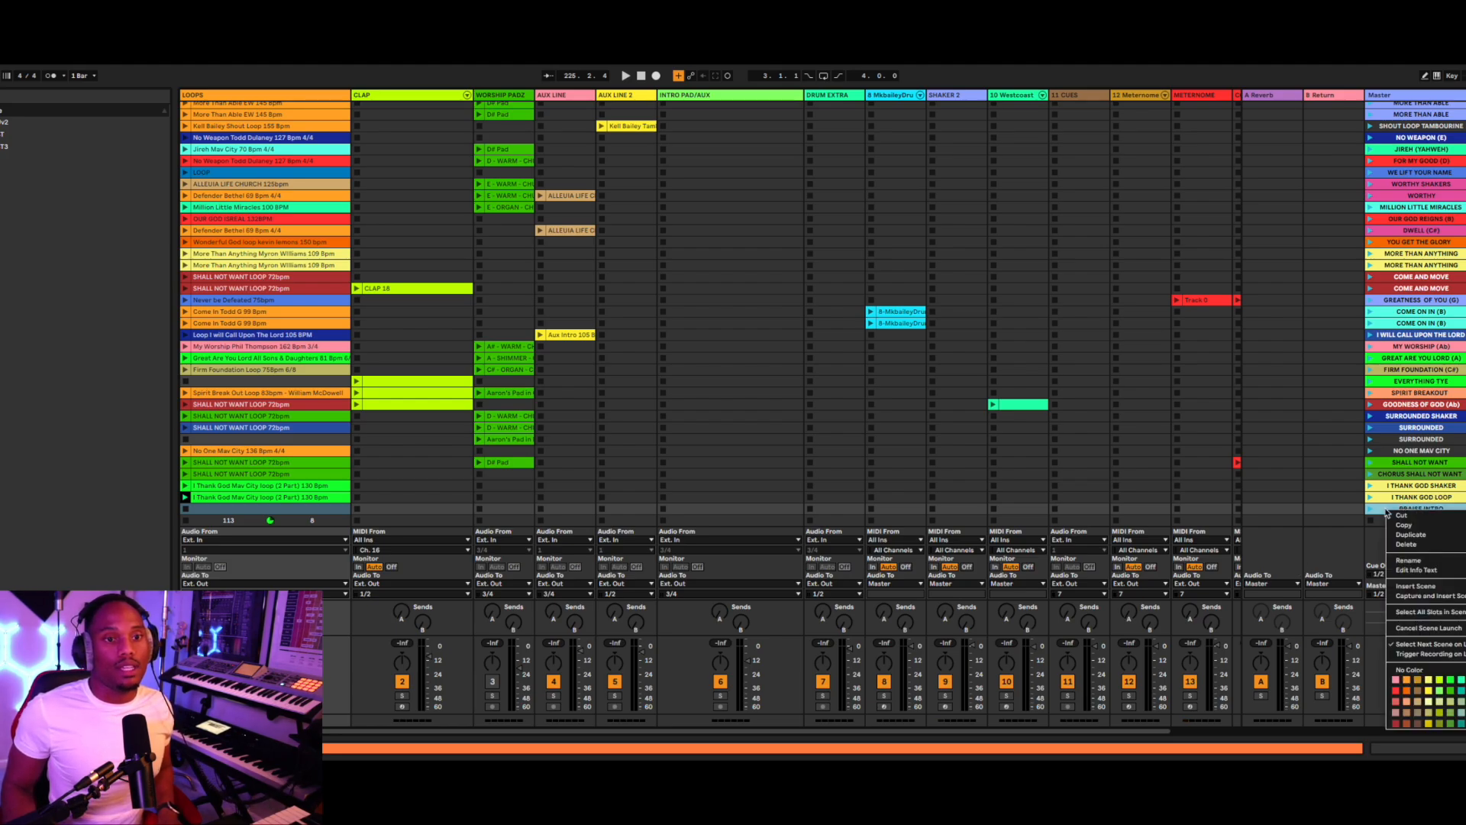
left_click(1406, 694)
key("super+d")
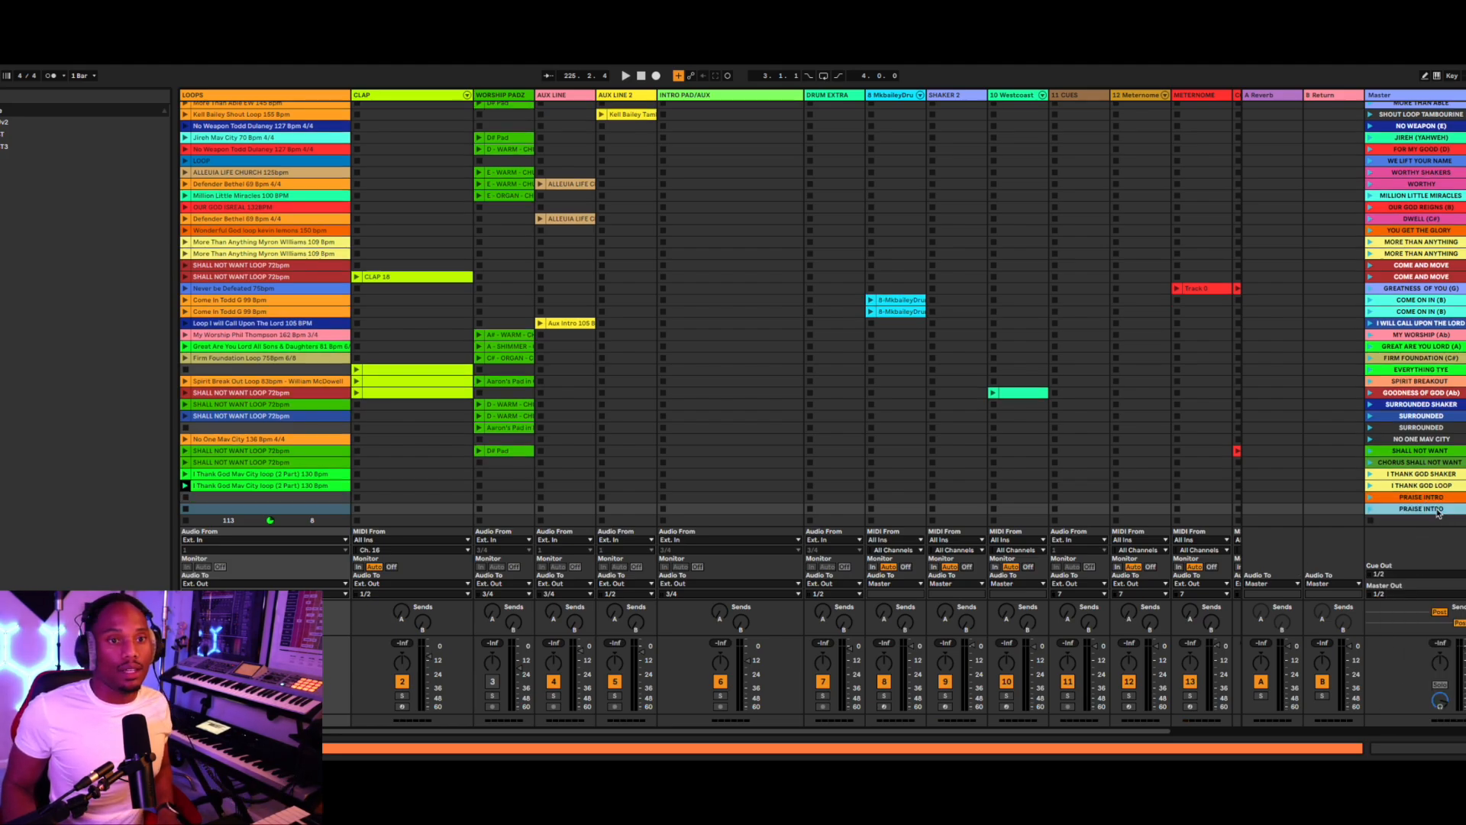
Rename the duplicated scene as PRAISE CHORUS.
right_click(1437, 510)
left_click(1317, 562)
type("PRAISE I")
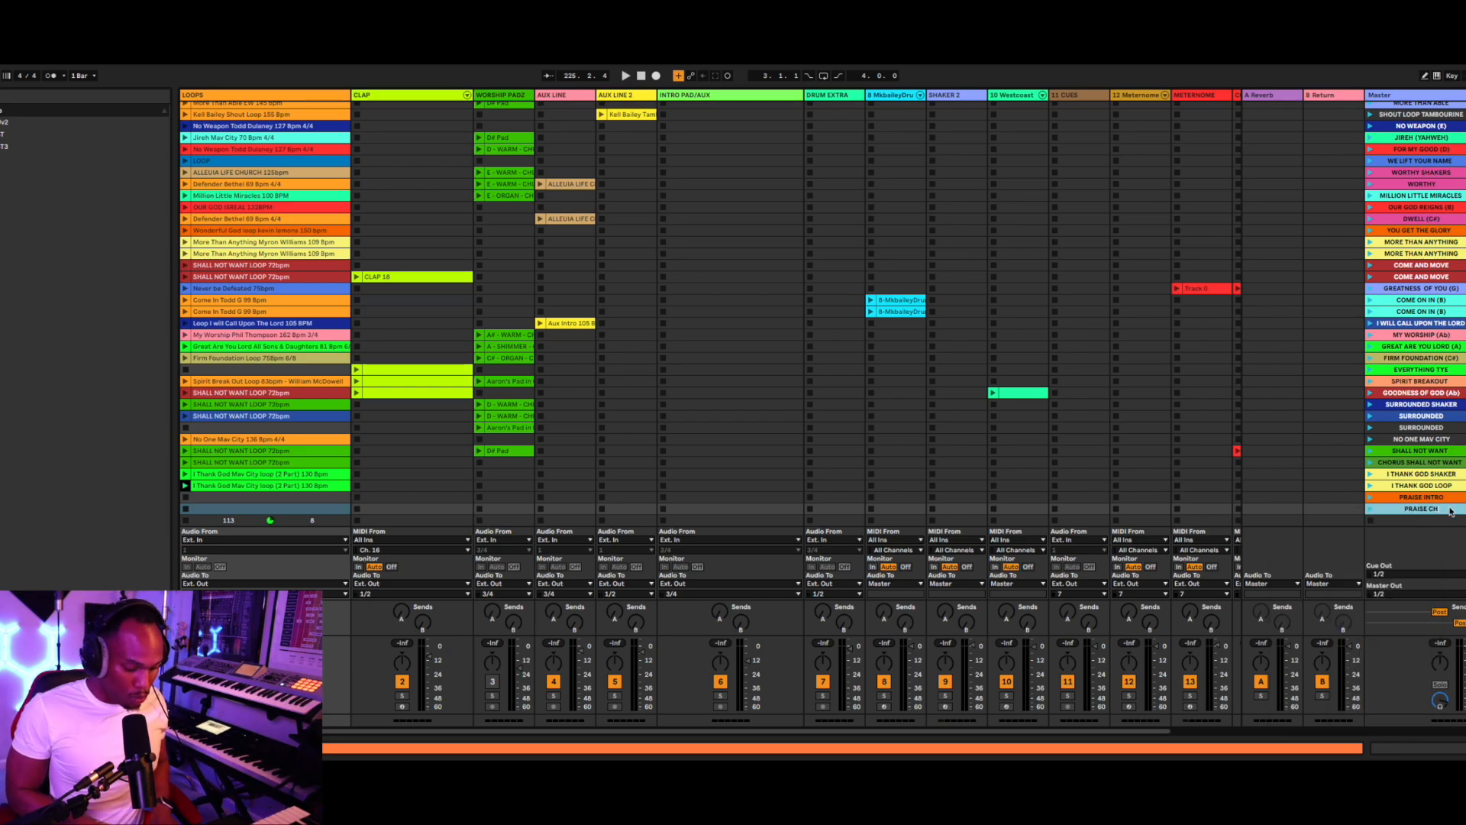
left_click(1447, 524)
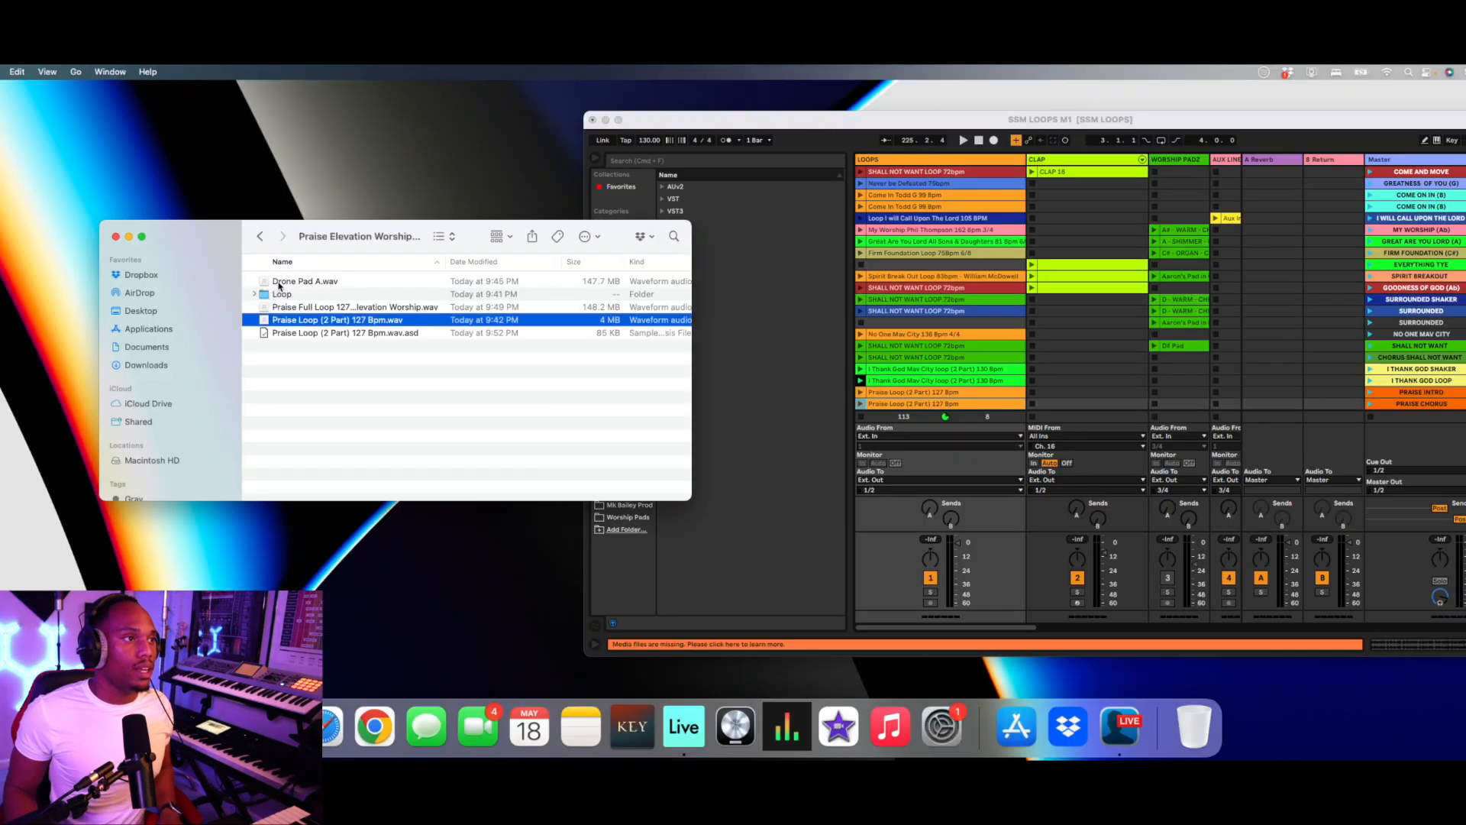
Add Drone Pad A.wav from the Finder folder to the WORSHIP PADZ track in both the PRAISE INTRO and PRAISE CHORUS scenes.
left_click(279, 284)
left_click_drag(279, 284, 1182, 396)
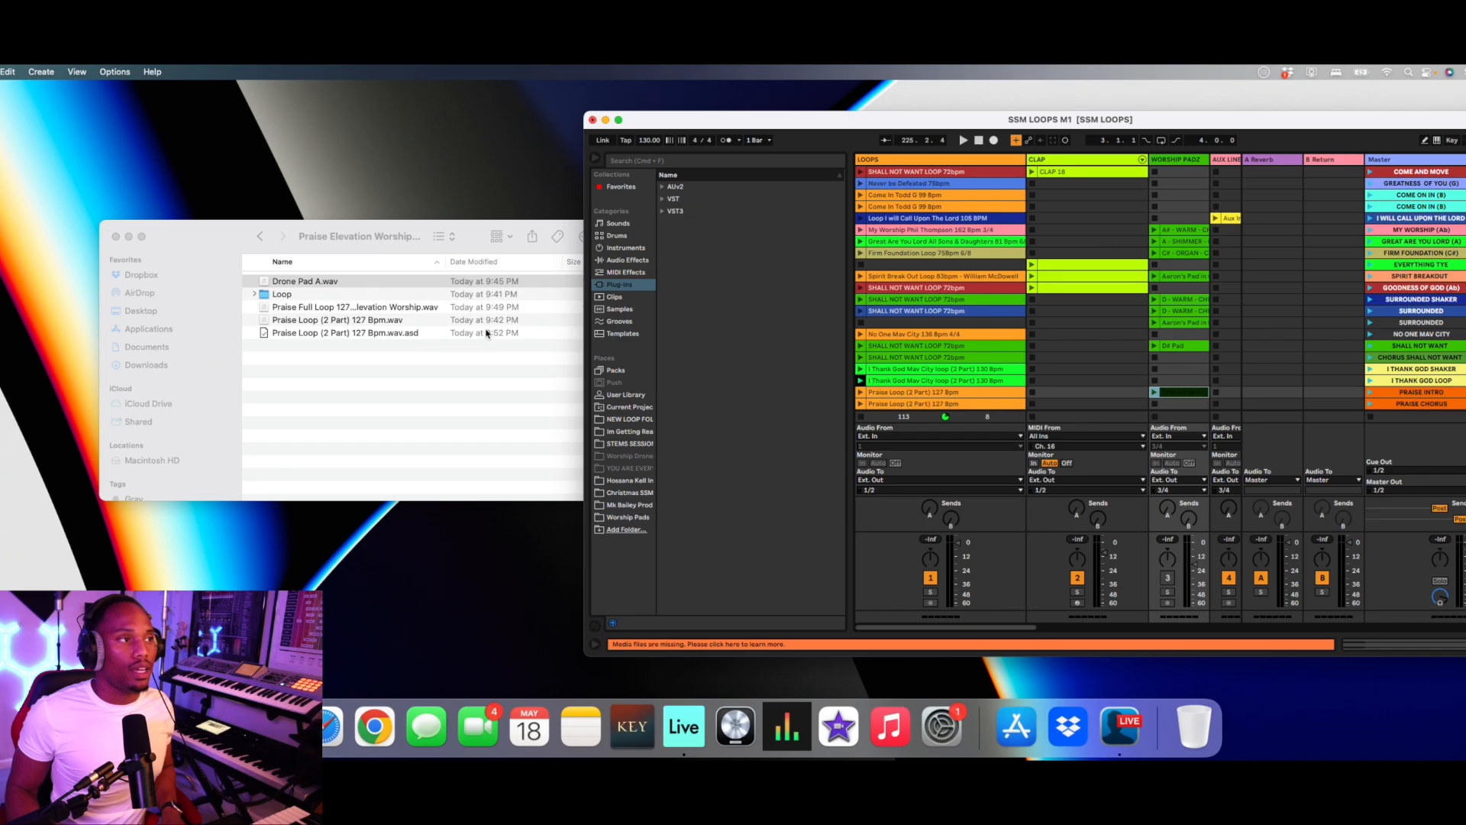
left_click(277, 281)
left_click_drag(277, 282, 1182, 406)
left_click(1275, 371)
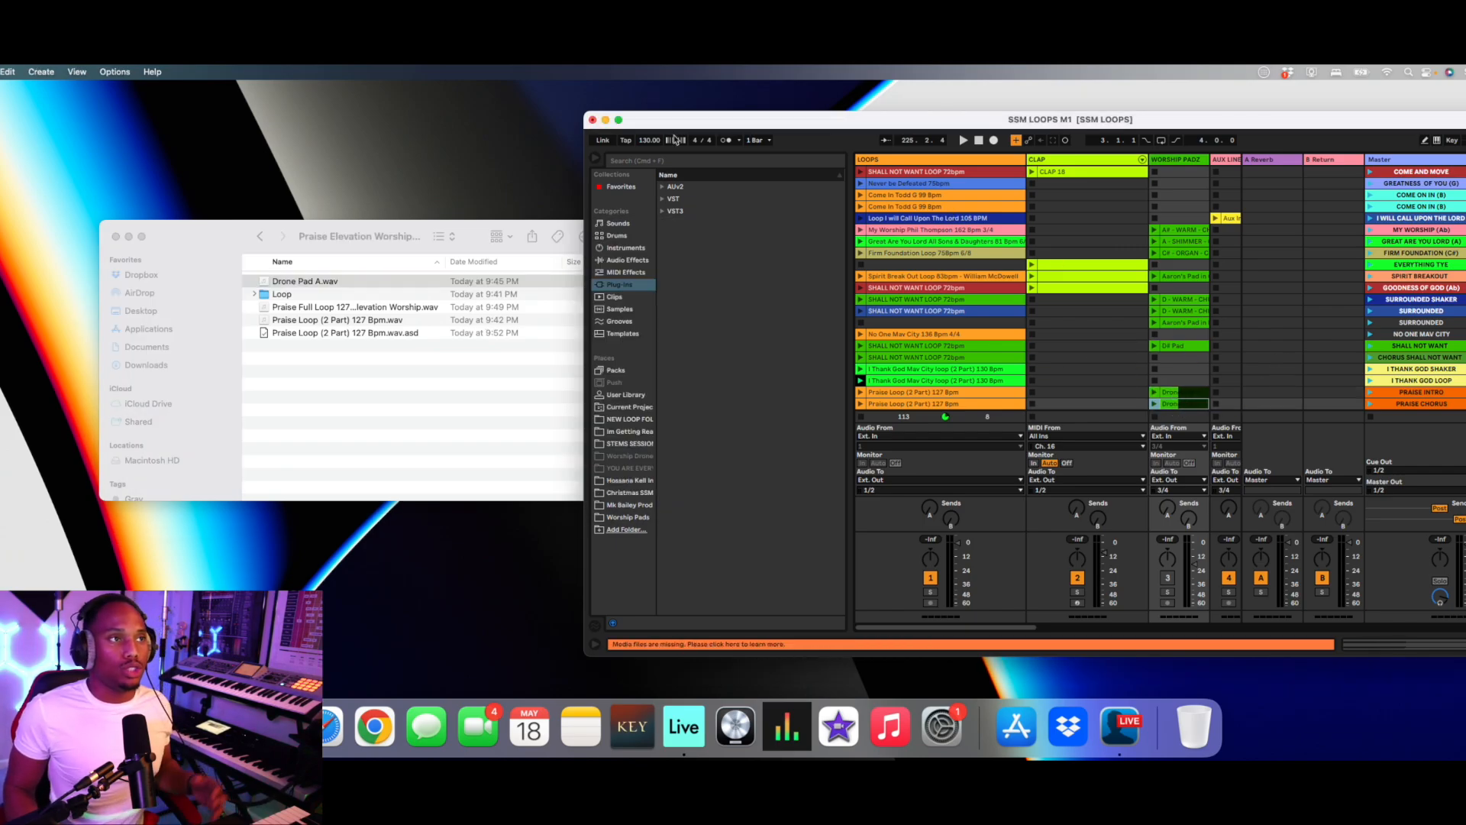
left_click(619, 120)
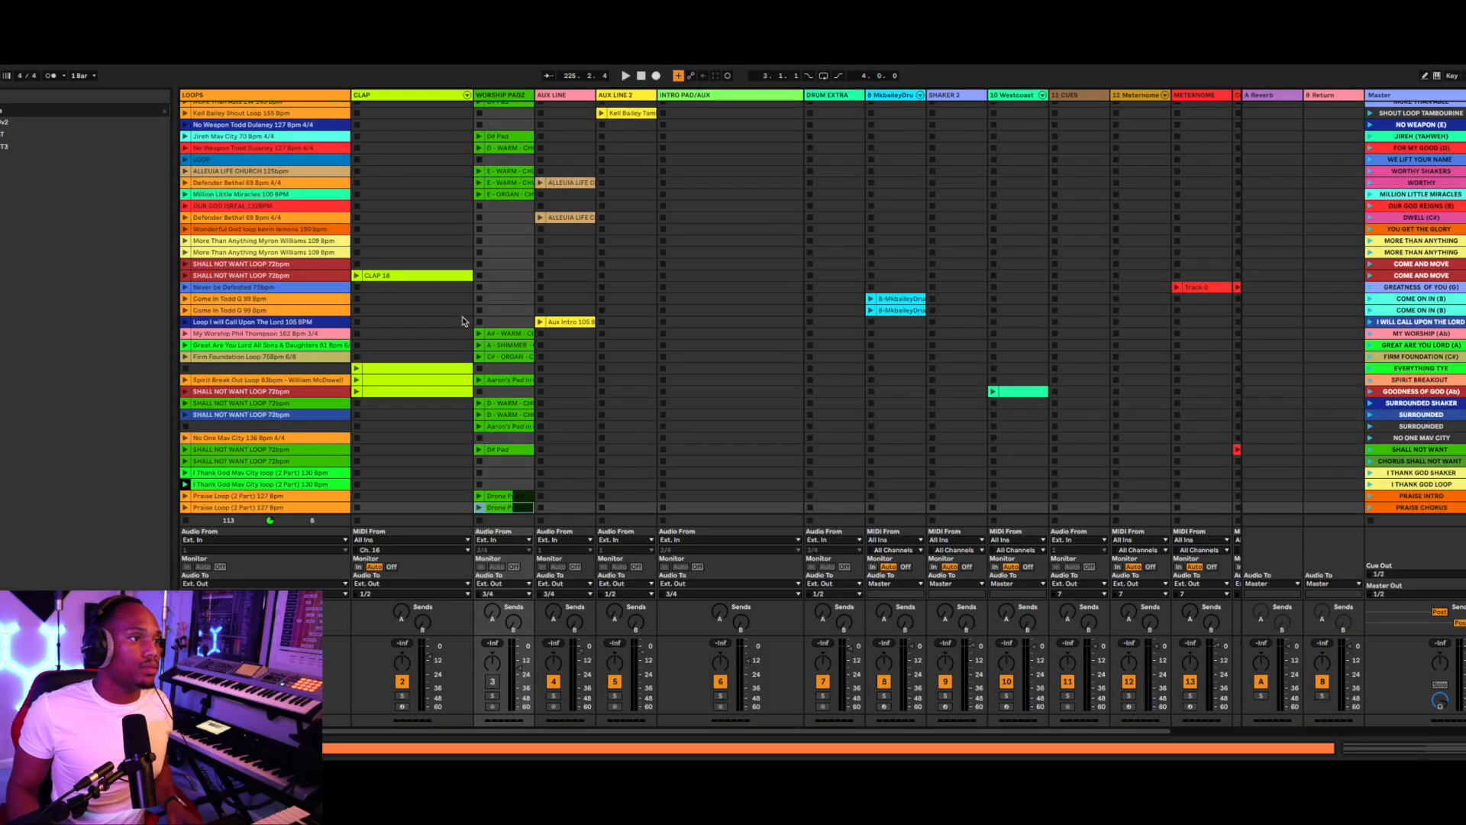
Play the PRAISE INTRO scene followed by PRAISE CHORUS, activating the WORSHIP PADZ track and raising its volume during playback.
double_click(300, 507)
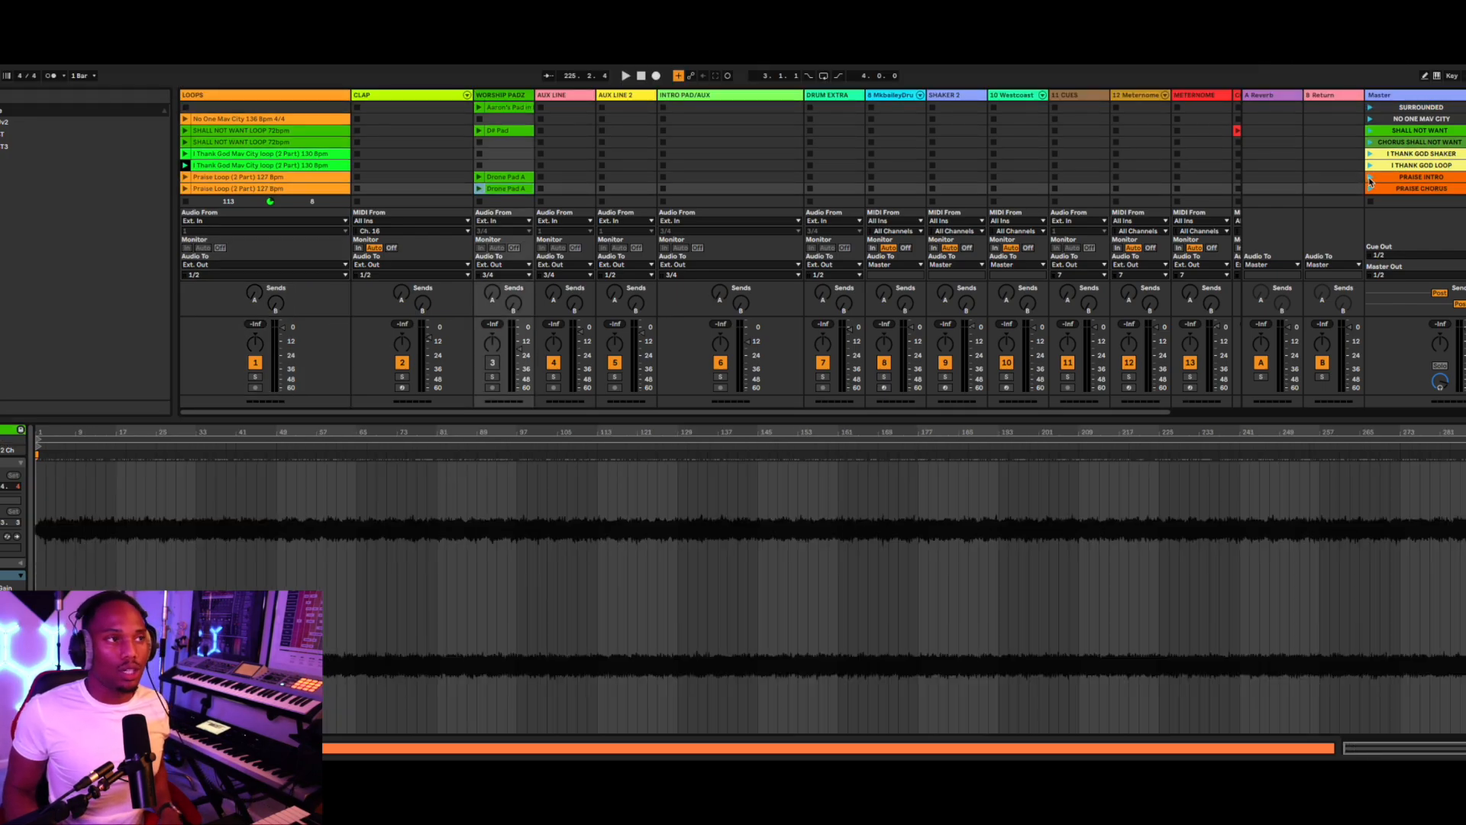
left_click(1371, 180)
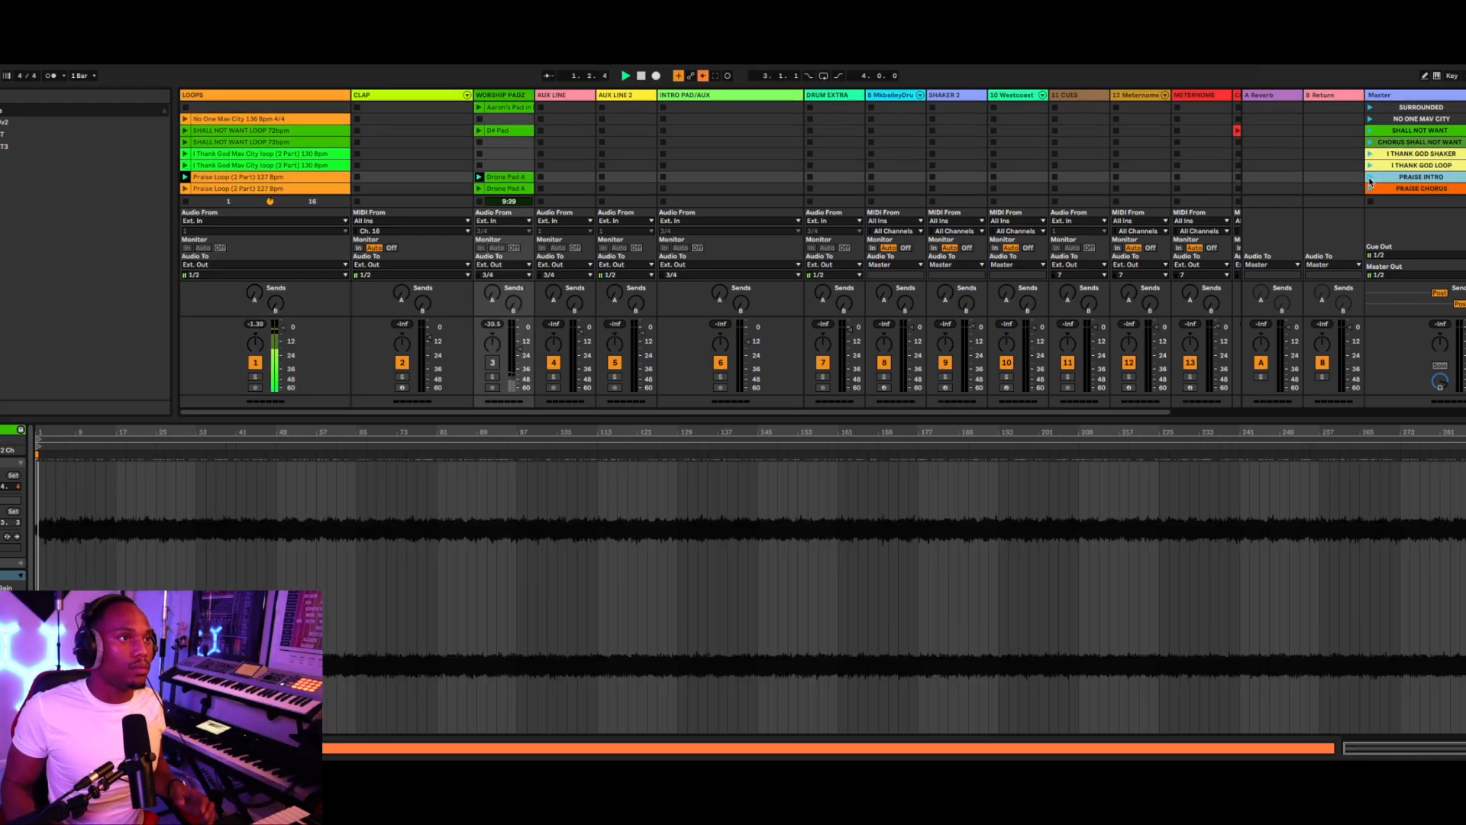
left_click(489, 362)
left_click_drag(521, 348, 524, 338)
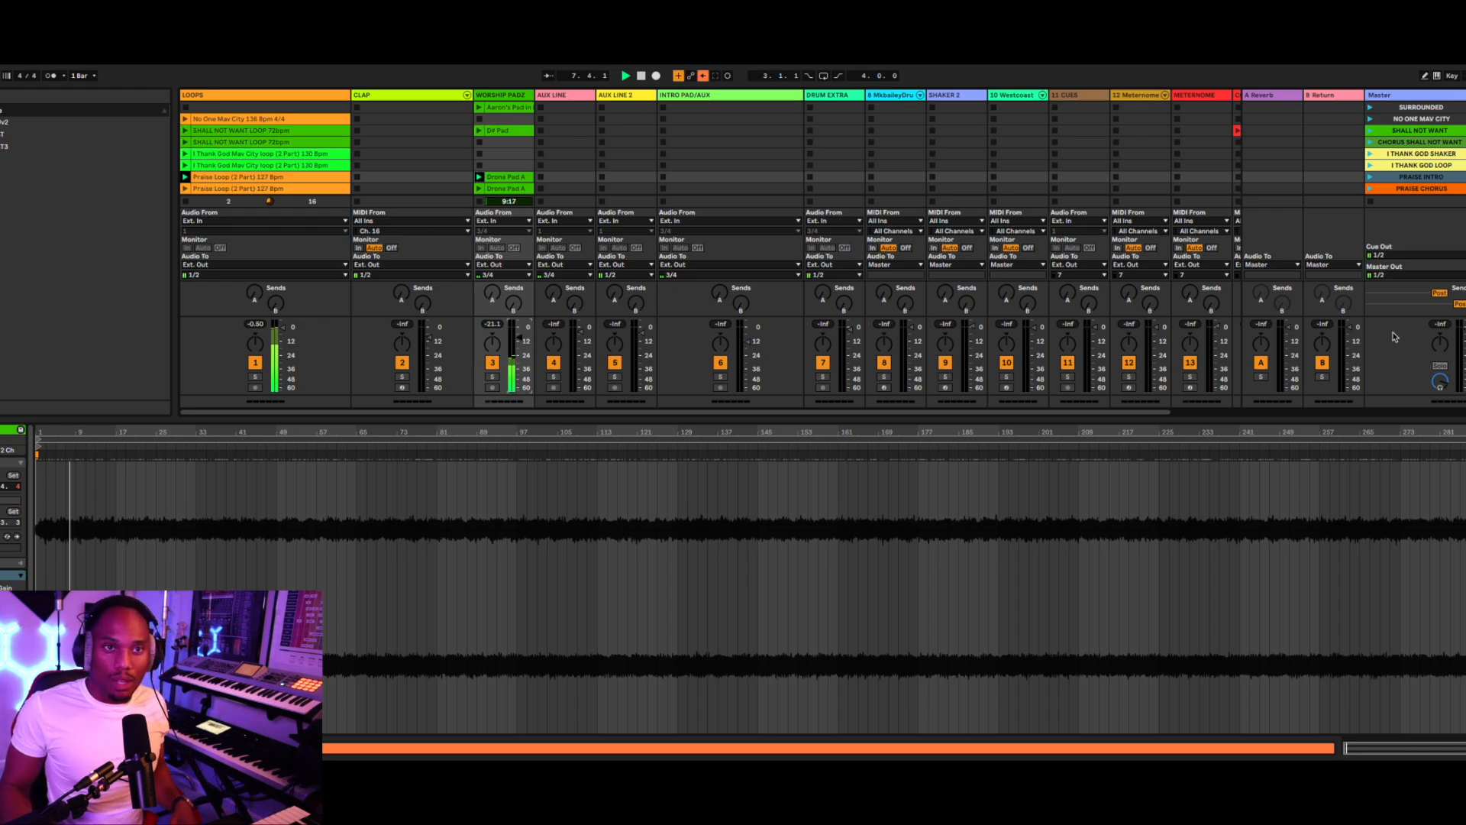
left_click(1371, 189)
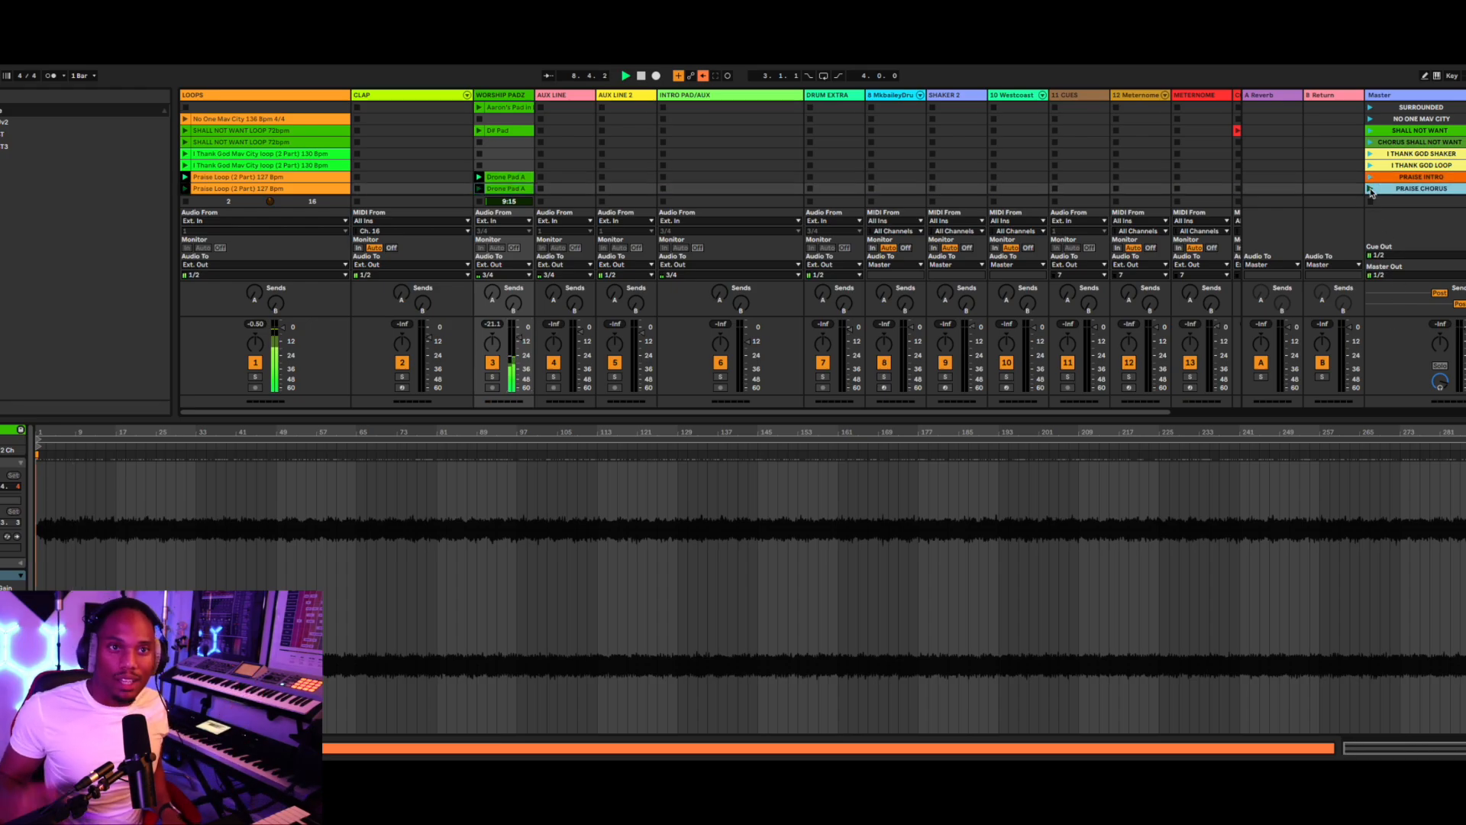